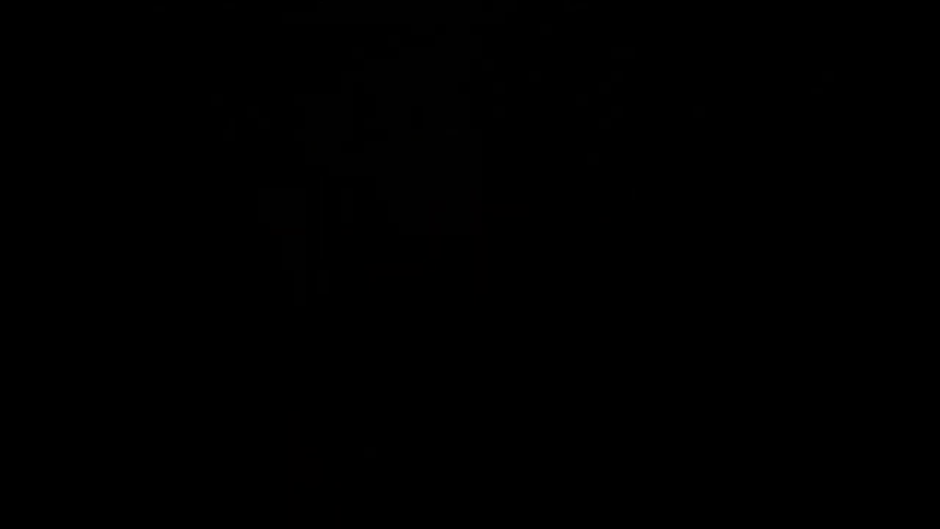
Step: Close the leftover system popup so Maya's empty perspective grid is visible
click(424, 290)
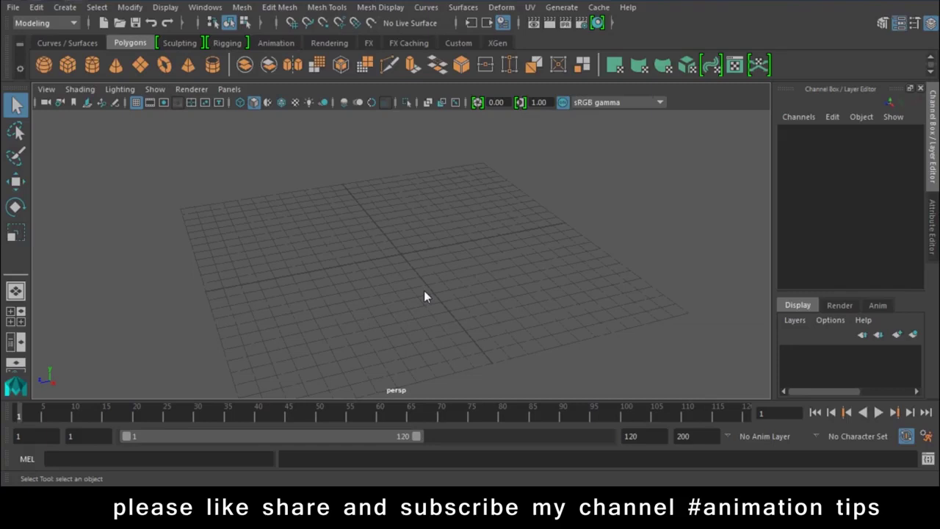
Step: Create a polygon cube, pCube1, on the grid, undoing a trial Z move
alt+drag(418, 287, 319, 299)
scroll(394, 276, up, 2)
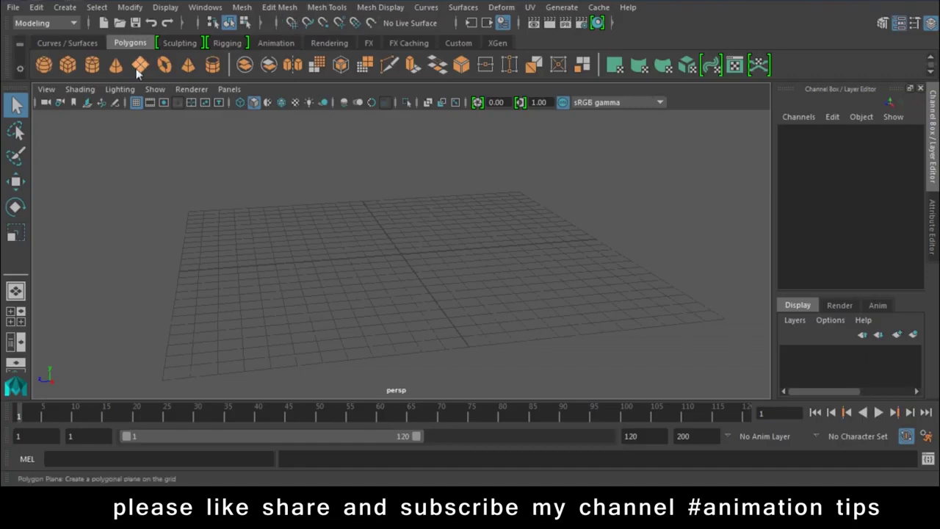
click(66, 68)
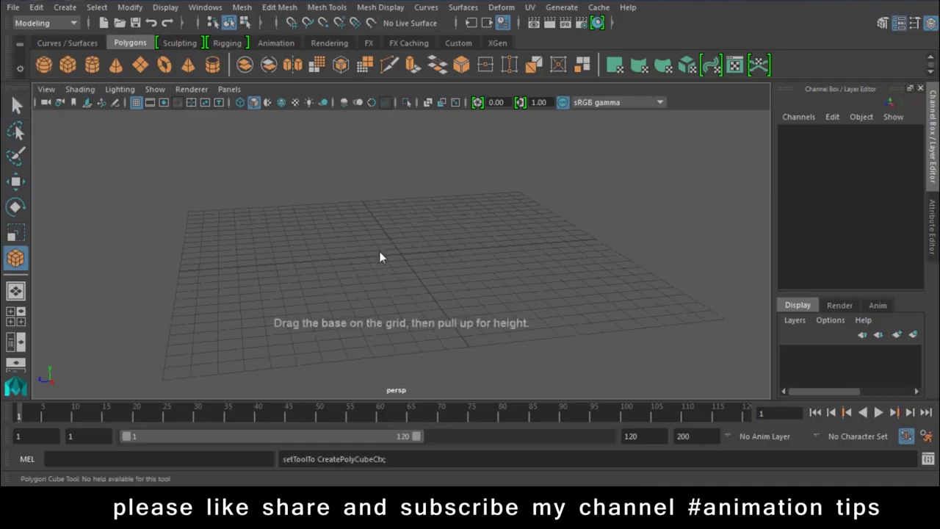
mouse_move(380, 252)
mouse_down()
mouse_move(425, 261)
mouse_move(412, 221)
mouse_move(399, 285)
mouse_up()
key(w)
key(q)
key(w)
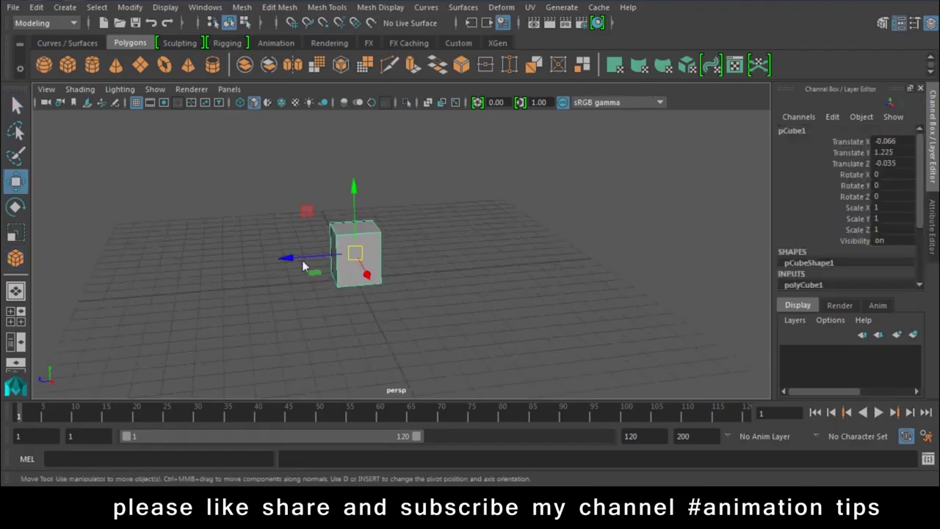
drag(305, 266, 54, 291)
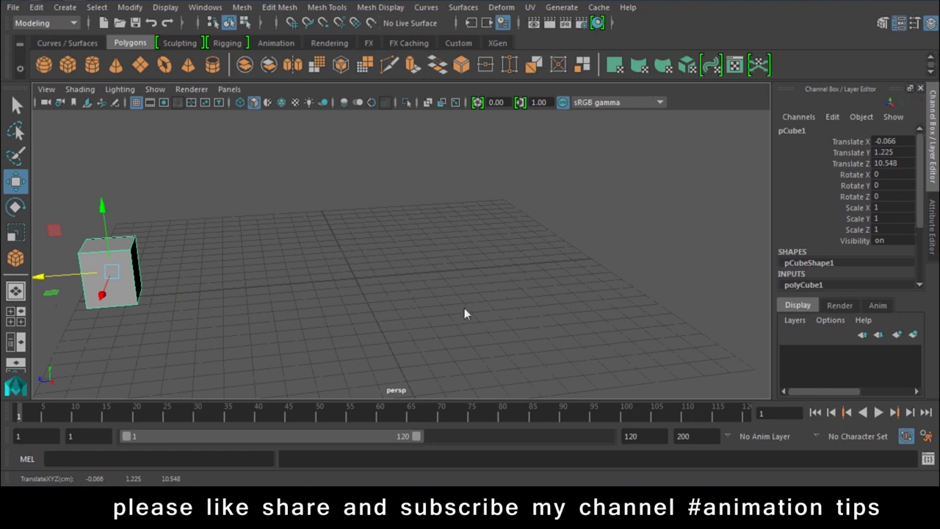
key(ctrl+z)
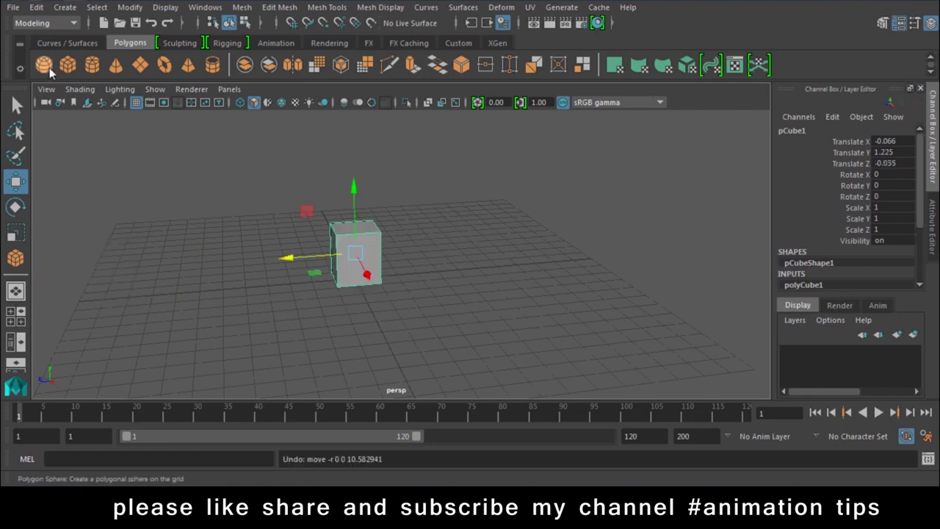
Step: Create a polygon sphere, pSphere1, and raise it to Translate Y 2.11
click(44, 66)
scroll(347, 280, down, 2)
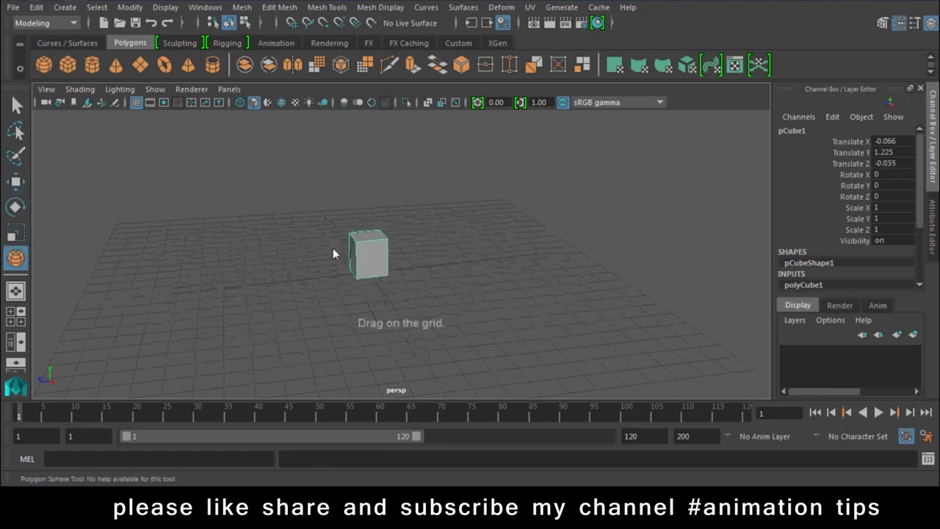
drag(533, 256, 563, 267)
key(w)
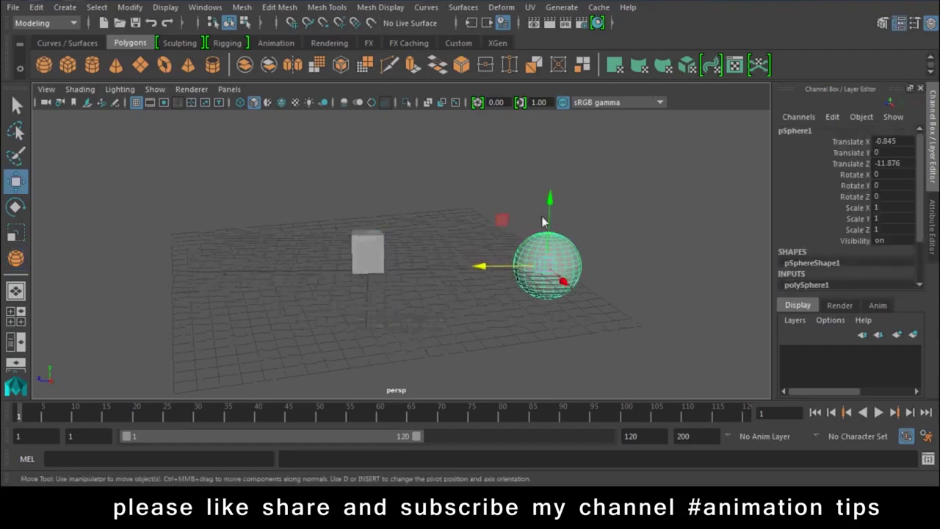
drag(554, 221, 556, 189)
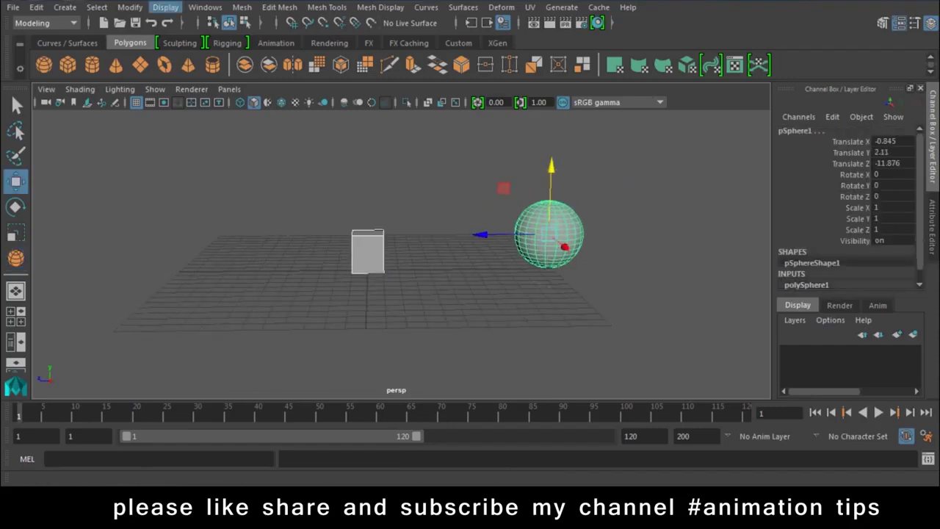
Step: Freeze pSphere1's transformations so its Translate channels read 0, undoing a trial X move
click(130, 8)
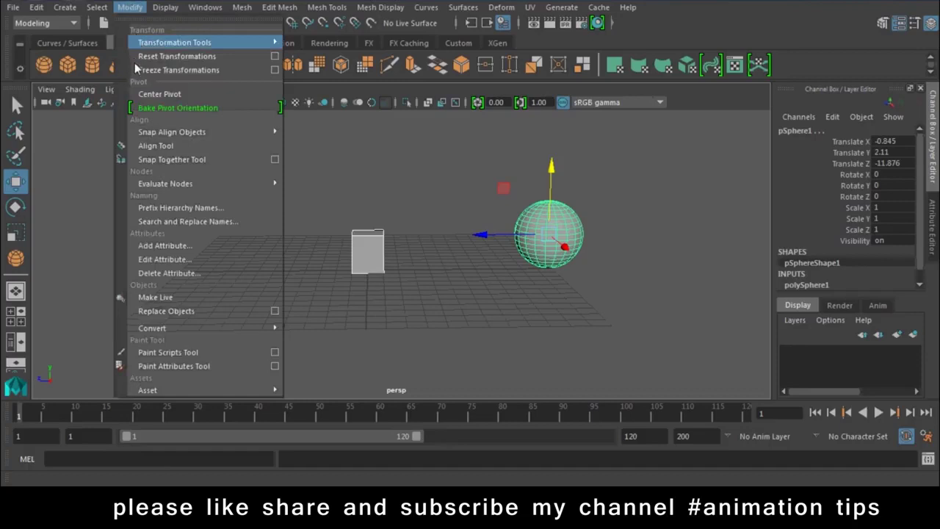
click(136, 68)
mouse_move(433, 246)
alt+mouse_down()
mouse_move(377, 259)
mouse_move(312, 213)
mouse_move(455, 309)
mouse_move(379, 266)
mouse_move(462, 194)
alt+mouse_up()
mouse_move(449, 157)
mouse_down()
mouse_move(474, 167)
mouse_move(479, 159)
mouse_move(472, 166)
mouse_move(470, 157)
mouse_up()
key(ctrl+z)
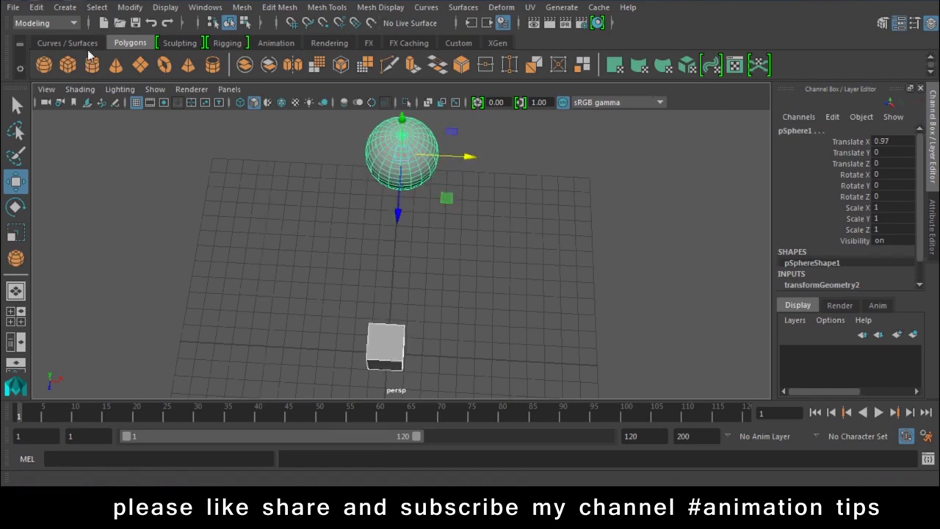
click(129, 7)
click(179, 70)
mouse_move(353, 236)
alt+mouse_down()
mouse_move(388, 252)
mouse_move(384, 260)
alt+mouse_up()
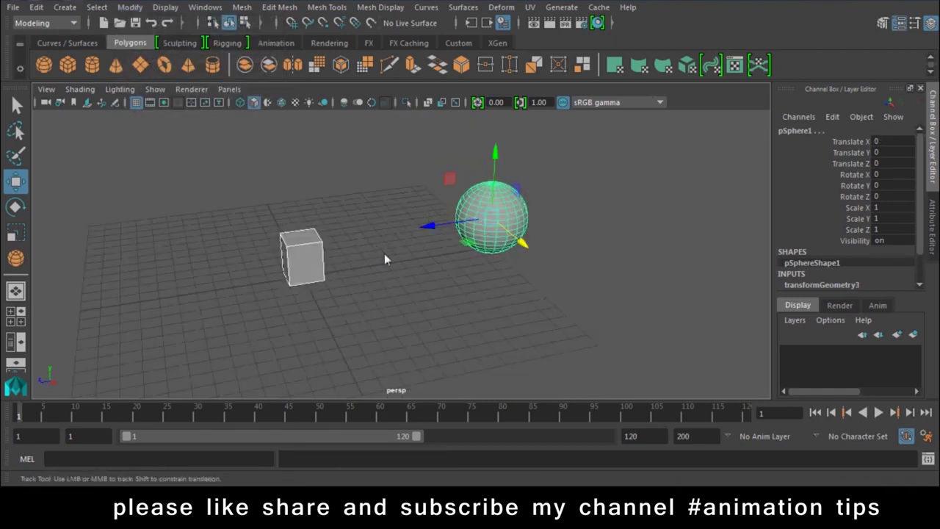
Step: Rename pCube1 to box and pSphere1 to cir in the Channel Box
drag(284, 189, 340, 301)
double_click(823, 131)
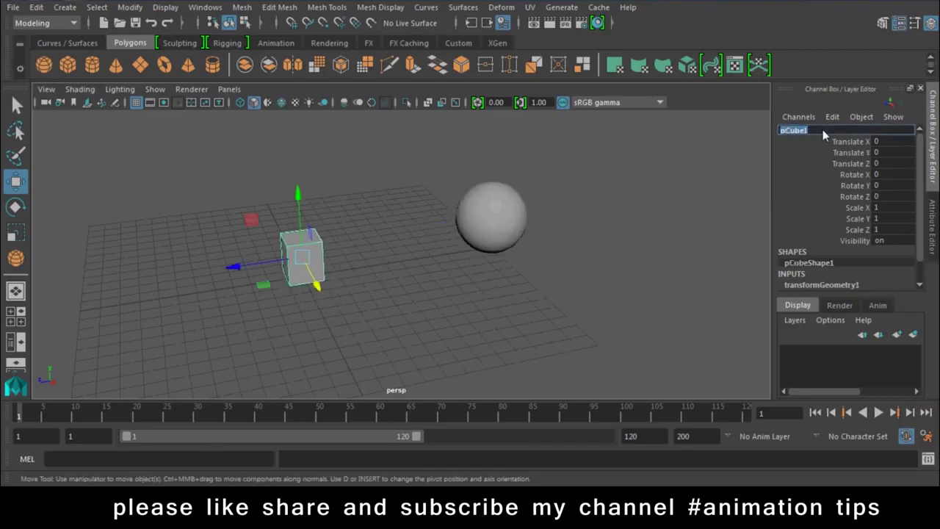
text(box)
key(Return)
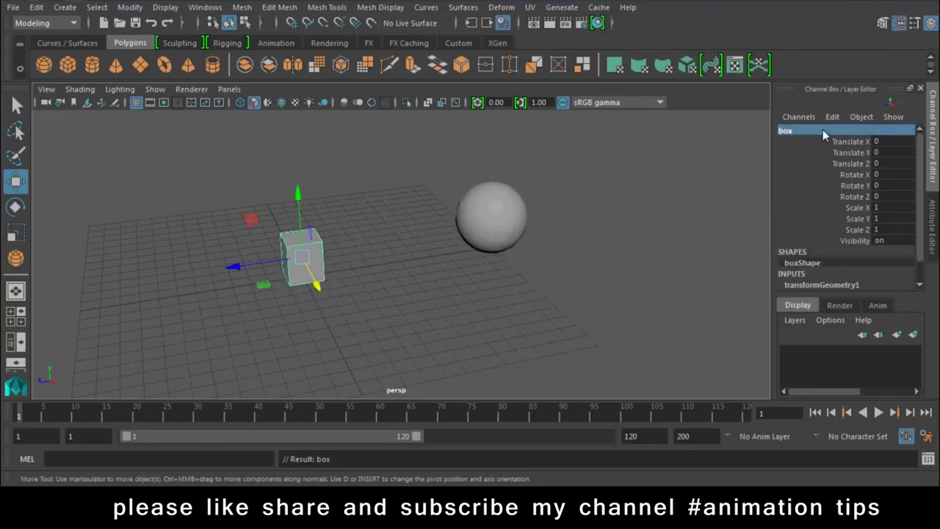
drag(580, 163, 457, 299)
double_click(810, 127)
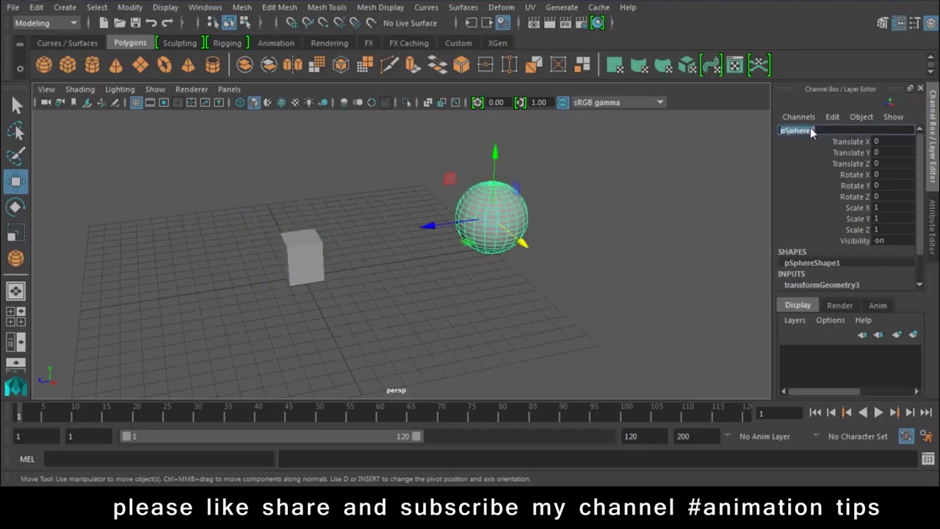
text(cir)
key(Return)
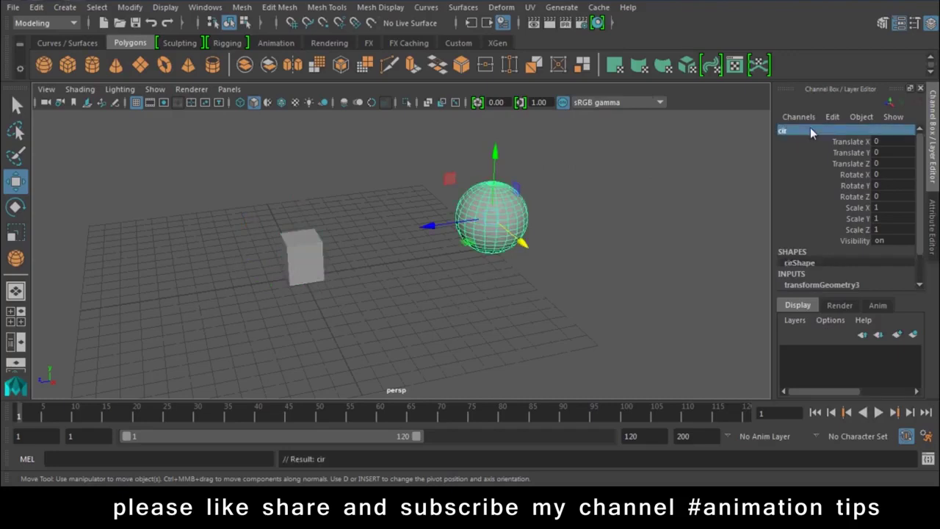
Step: Select box and slide it out along Z
click(327, 293)
click(301, 250)
mouse_move(245, 278)
mouse_down()
mouse_move(56, 276)
mouse_move(498, 256)
mouse_move(554, 235)
mouse_move(644, 227)
mouse_move(426, 211)
mouse_move(441, 344)
mouse_move(566, 255)
mouse_move(379, 192)
mouse_move(564, 258)
mouse_up()
Step: Try positions for cir and box, undoing the sphere's trial raise and X move
click(483, 273)
mouse_move(484, 218)
mouse_down()
mouse_move(495, 223)
mouse_move(490, 143)
mouse_up()
key(ctrl+z)
click(209, 299)
drag(139, 304, 291, 303)
click(480, 277)
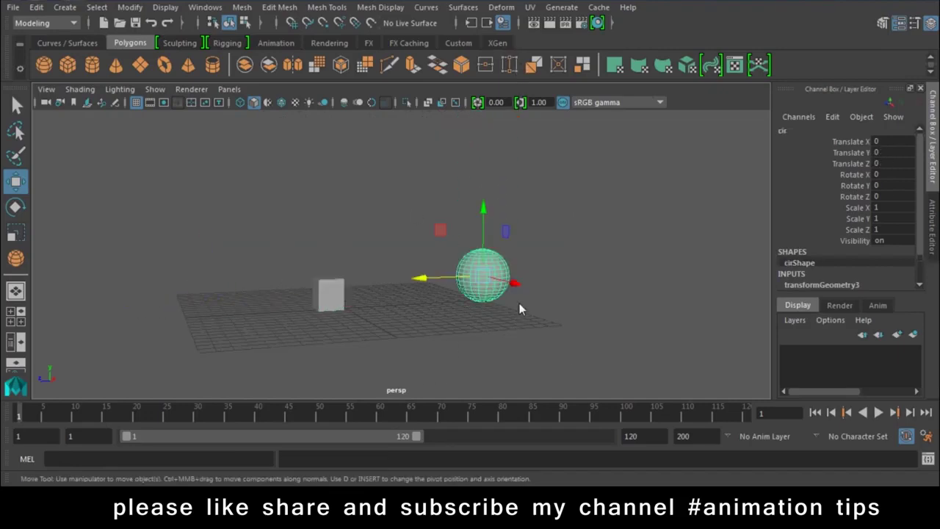
drag(517, 285, 407, 259)
key(ctrl+z)
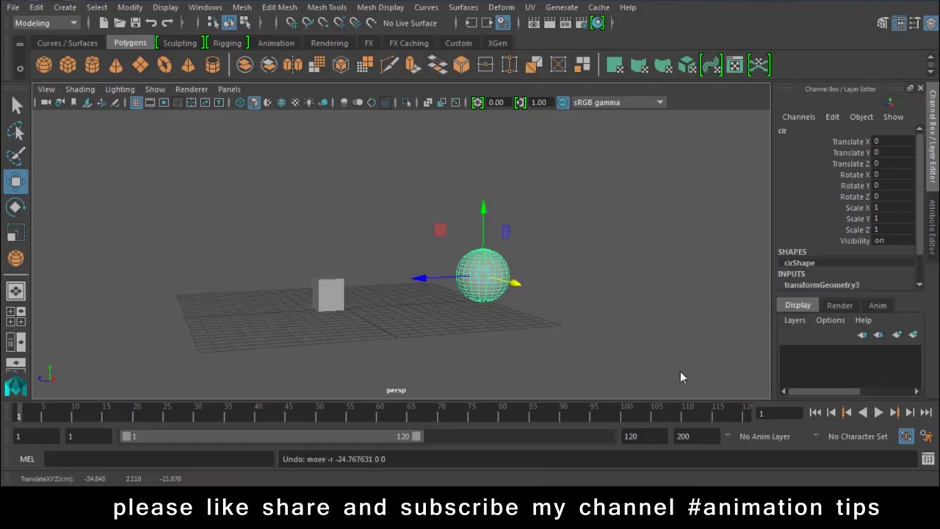
click(557, 304)
click(329, 296)
drag(332, 254, 294, 306)
click(297, 303)
key(ctrl+z)
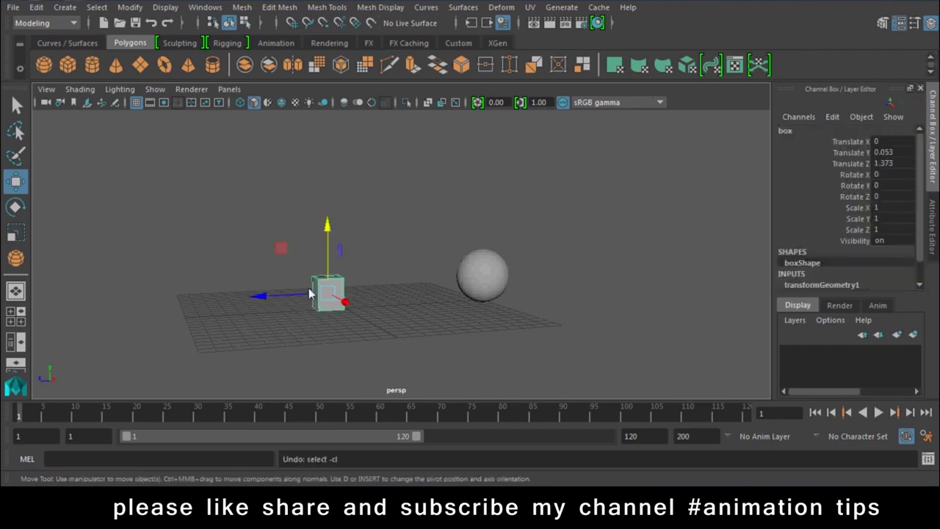
Step: Zero box's Translate Y and Z, then move it out to one side
drag(886, 152, 887, 165)
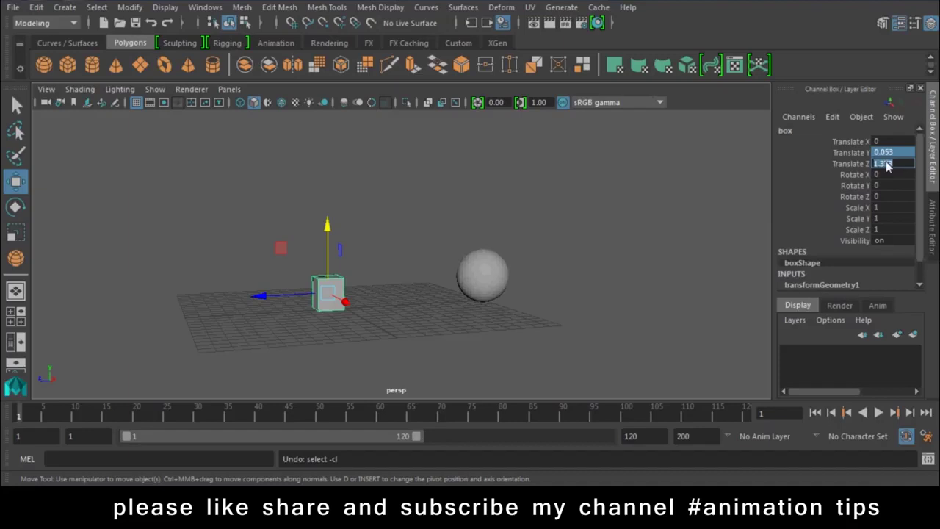
text(0)
key(Return)
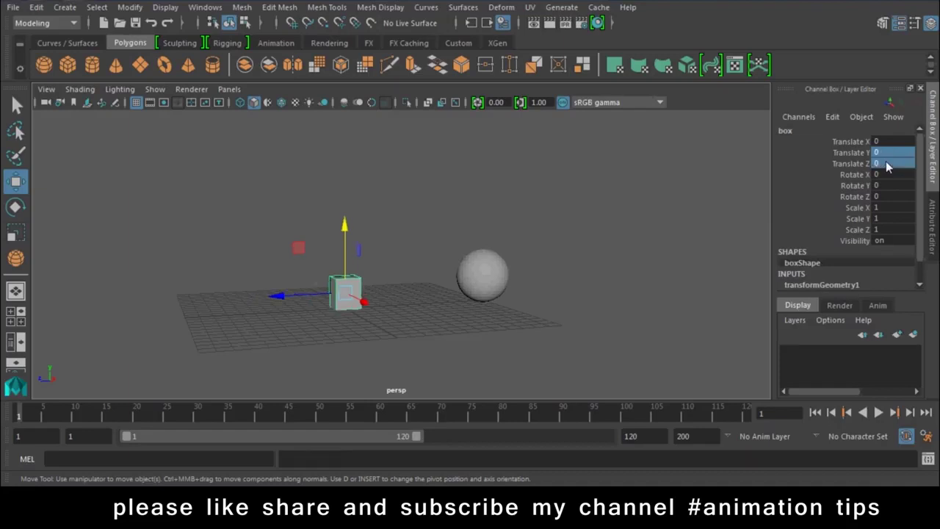
drag(284, 299, 147, 315)
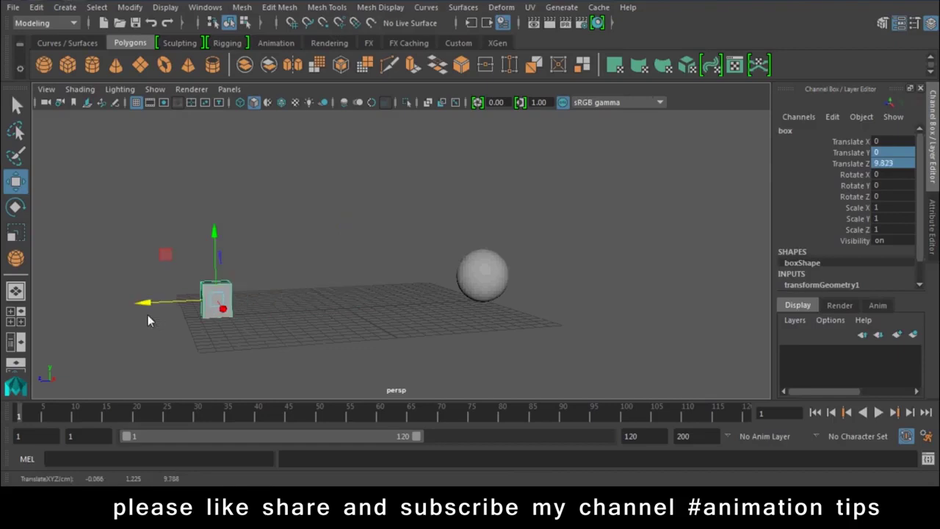
Step: Raise cir to Translate Y 10.194 and place box at Translate Z 9.823, undoing a stray slide
click(485, 278)
drag(484, 245, 483, 116)
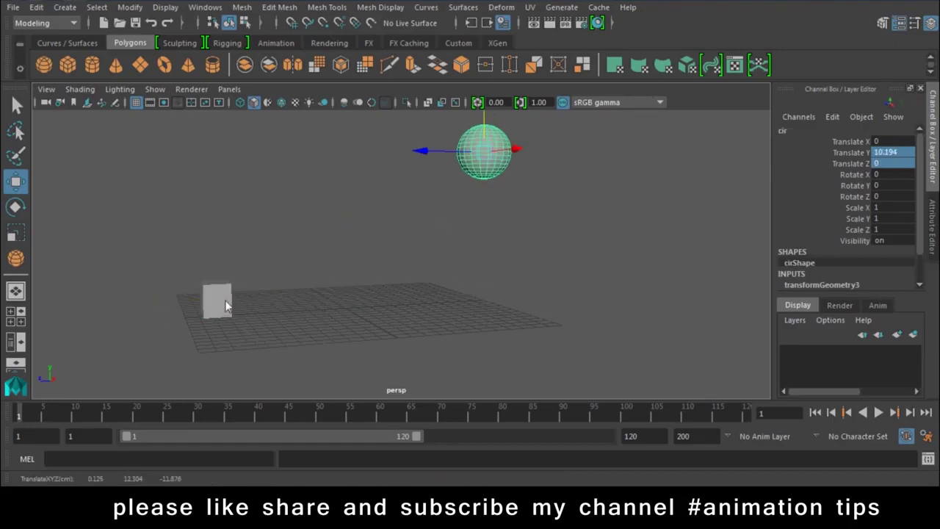
click(218, 299)
drag(156, 308, 400, 304)
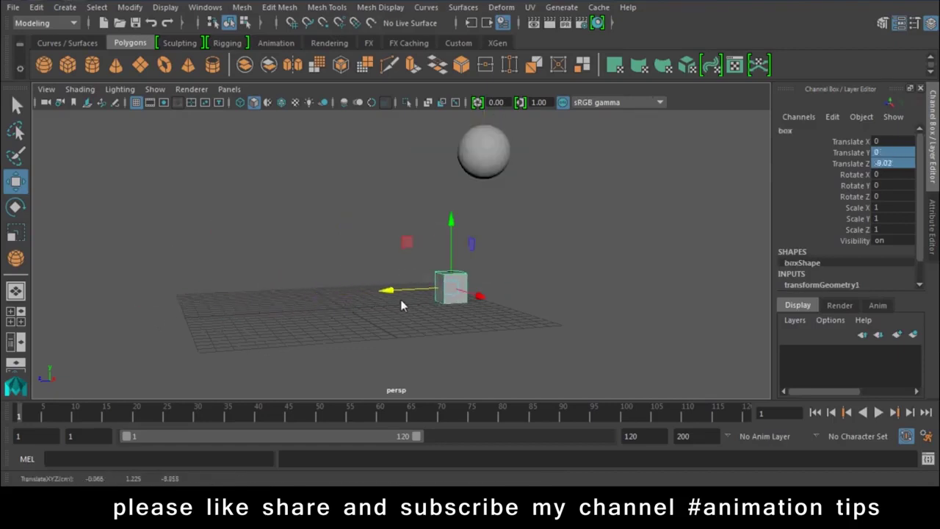
click(514, 185)
click(499, 170)
drag(499, 171, 360, 166)
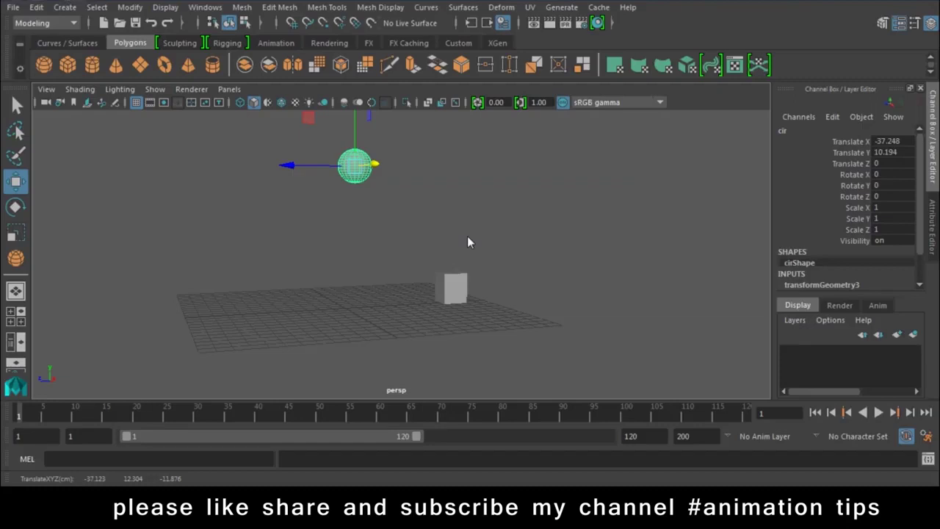
key(ctrl+z)
key(ctrl+z)
key(ctrl+z)
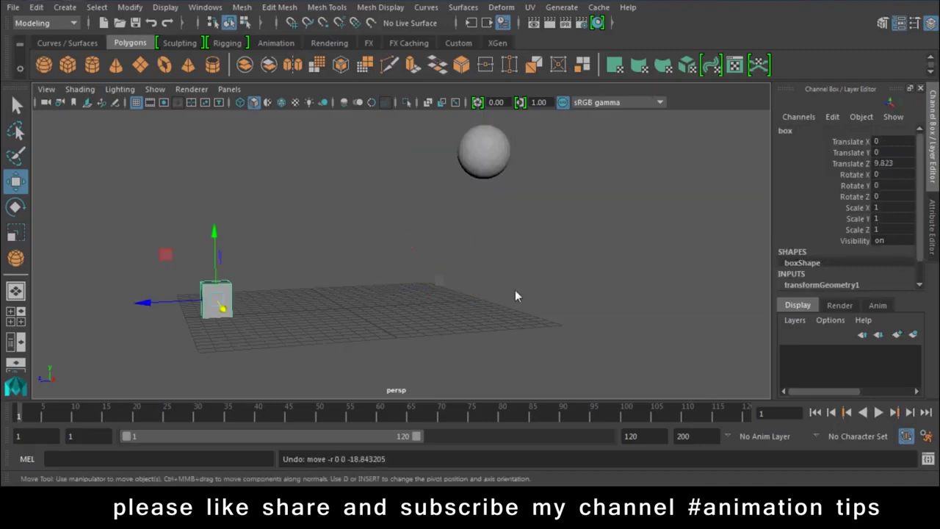
alt+drag(504, 250, 483, 299)
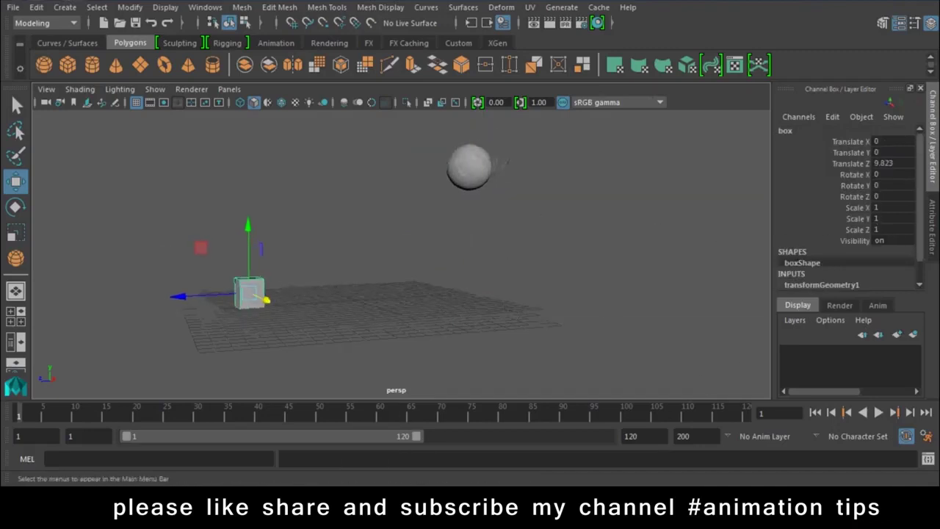
Step: Switch the menu set from Rigging to Animation, check Anim Deform, then open the Key menu
click(63, 24)
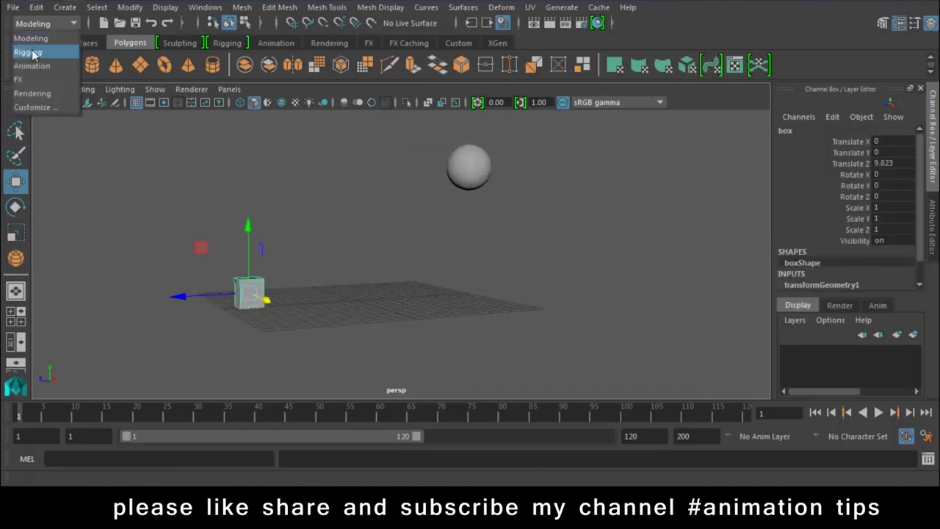
click(34, 54)
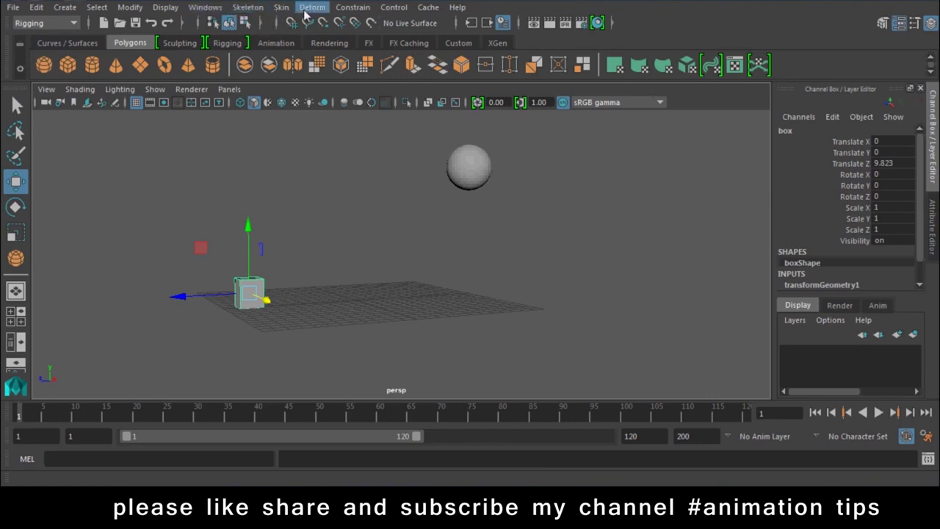
click(383, 7)
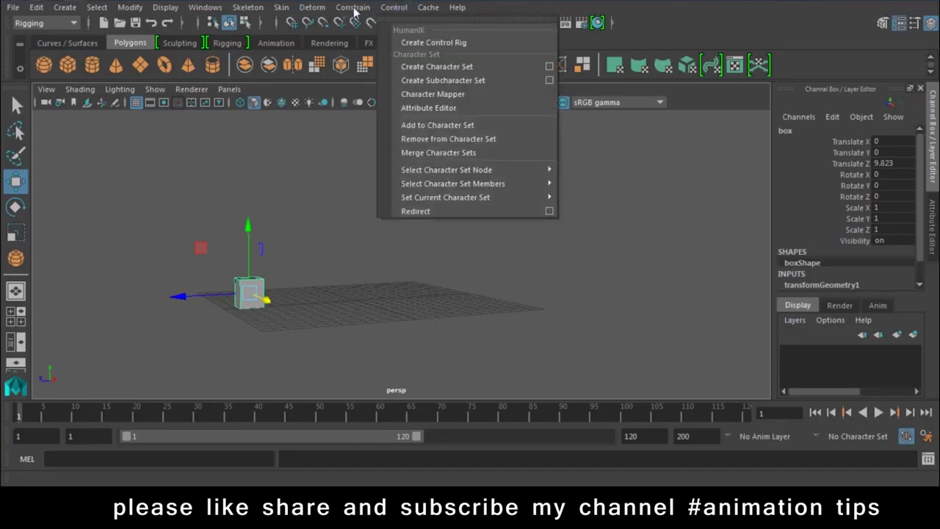
click(44, 23)
click(32, 66)
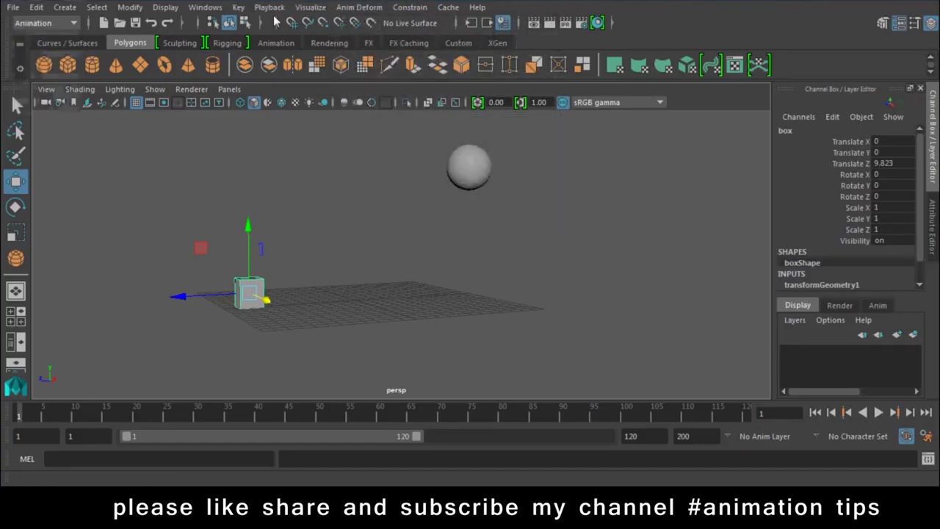
click(349, 9)
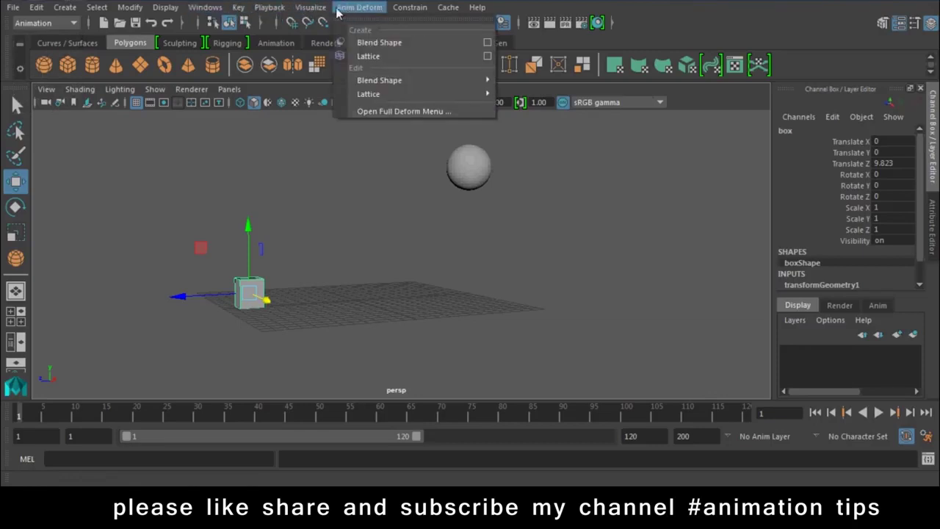
click(239, 8)
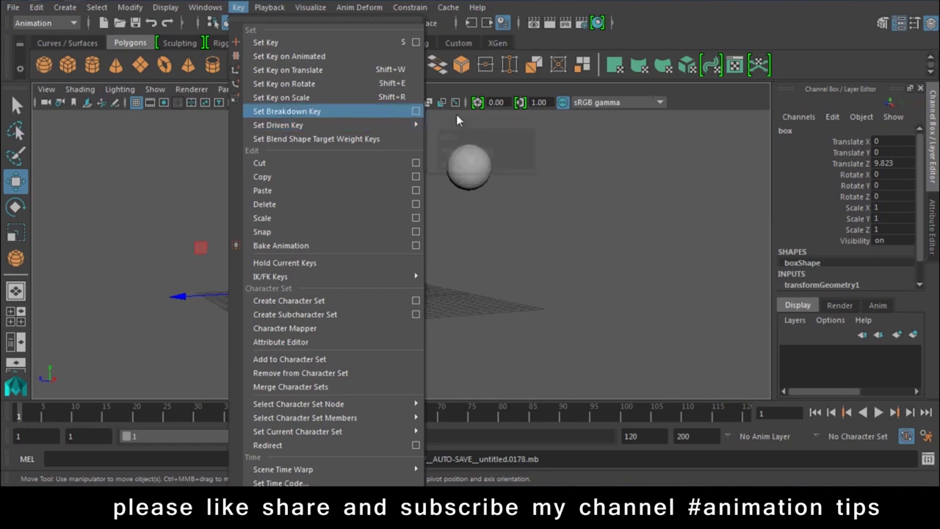
Step: Open the Set Driven Key window from Key > Set Driven Key > Set and move it aside
click(446, 138)
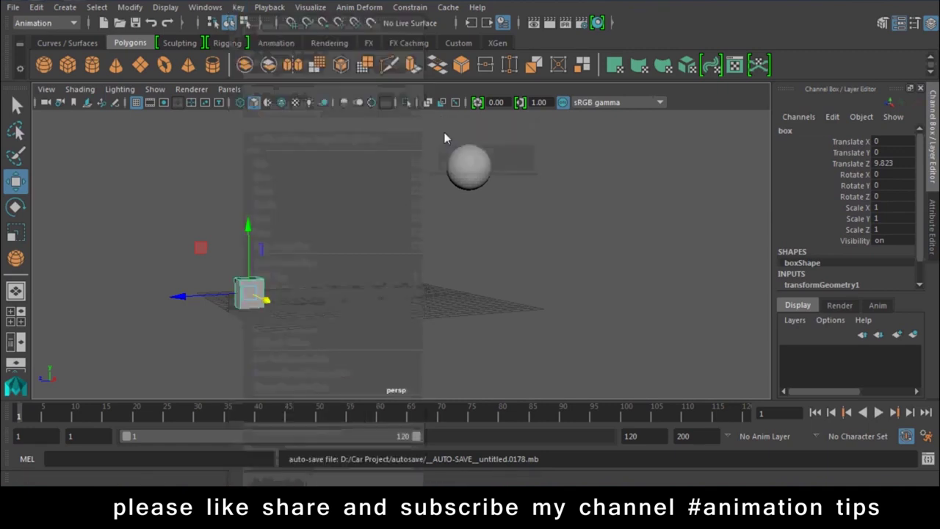
click(444, 259)
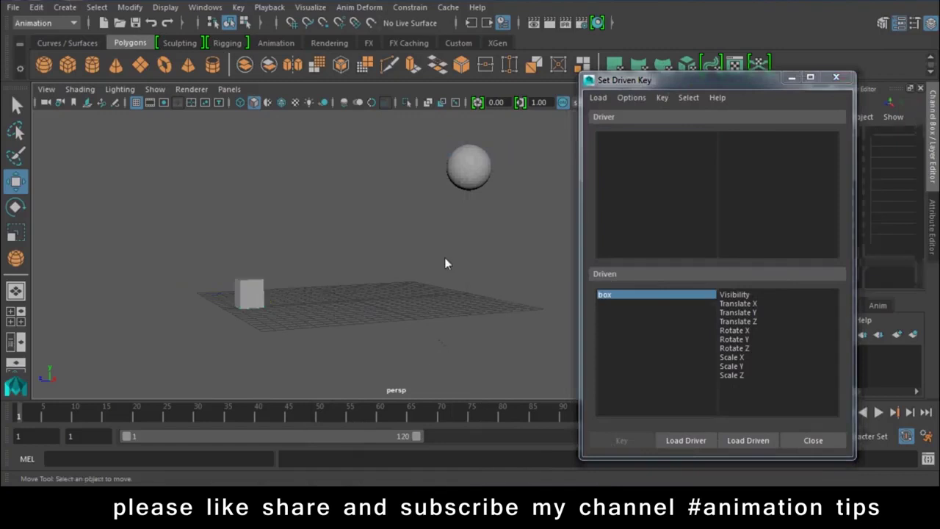
click(512, 343)
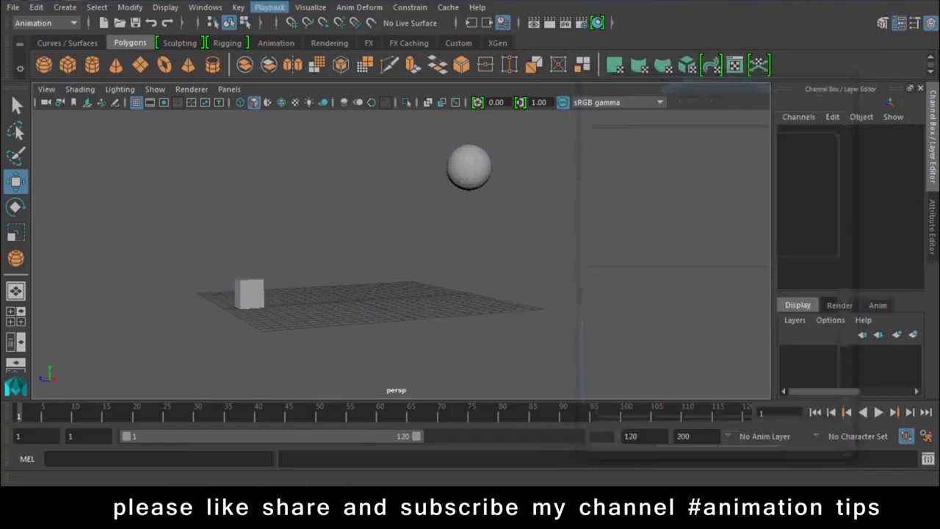
click(239, 7)
mouse_move(278, 125)
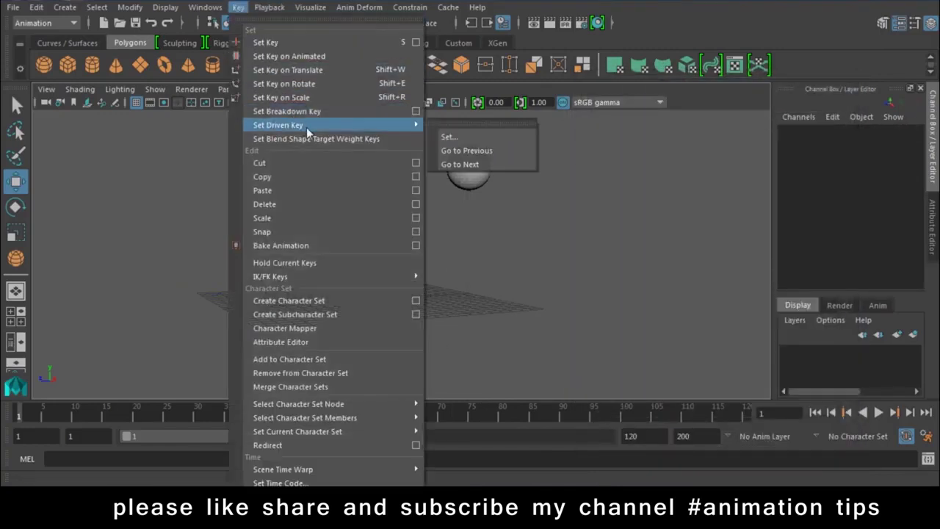
click(463, 149)
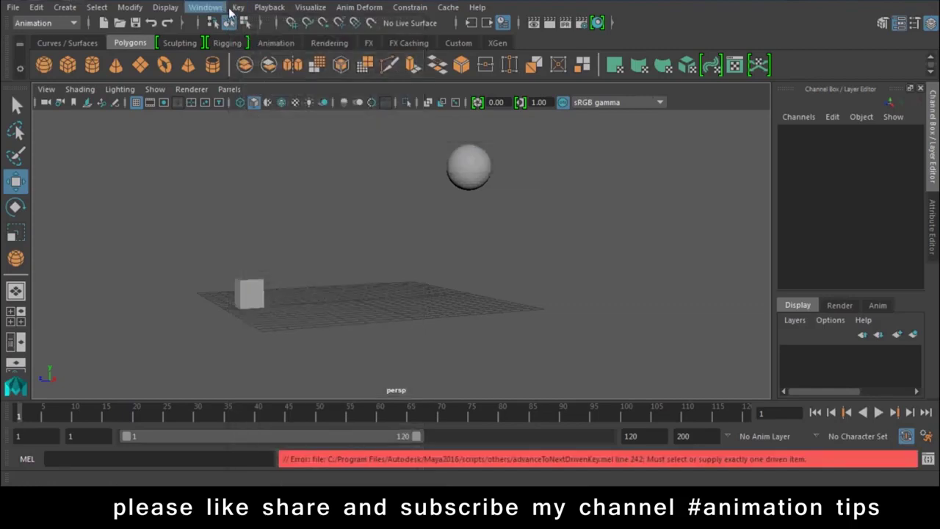
click(239, 7)
click(456, 141)
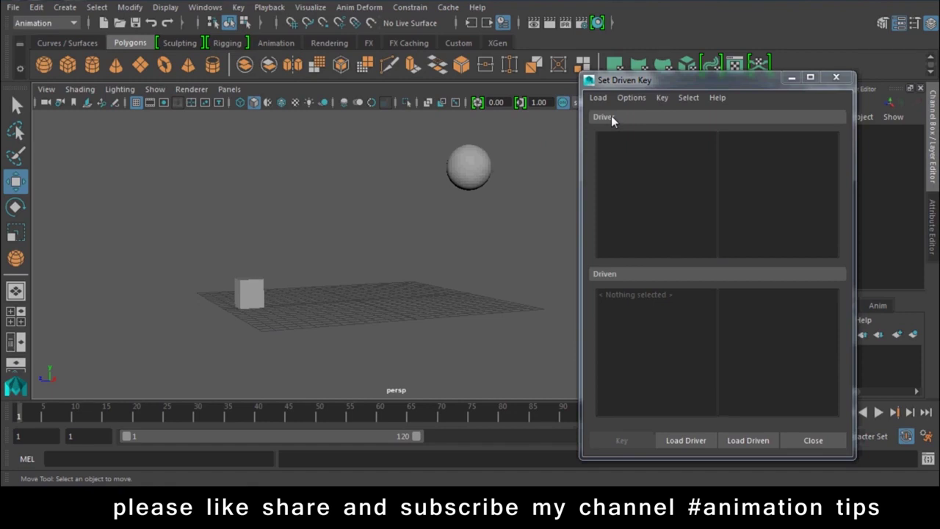
drag(657, 82, 676, 281)
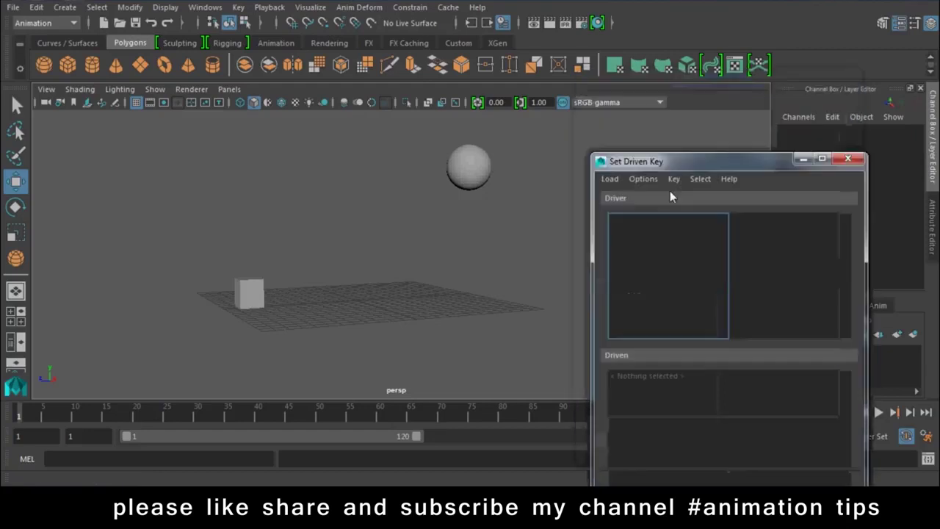
Step: Set the sphere's Translate Y to 0 to drop it onto the grid, then select the box
drag(527, 151, 2, 433)
click(469, 168)
mouse_move(858, 141)
mouse_down()
mouse_move(856, 163)
mouse_move(876, 156)
mouse_up()
click(880, 142)
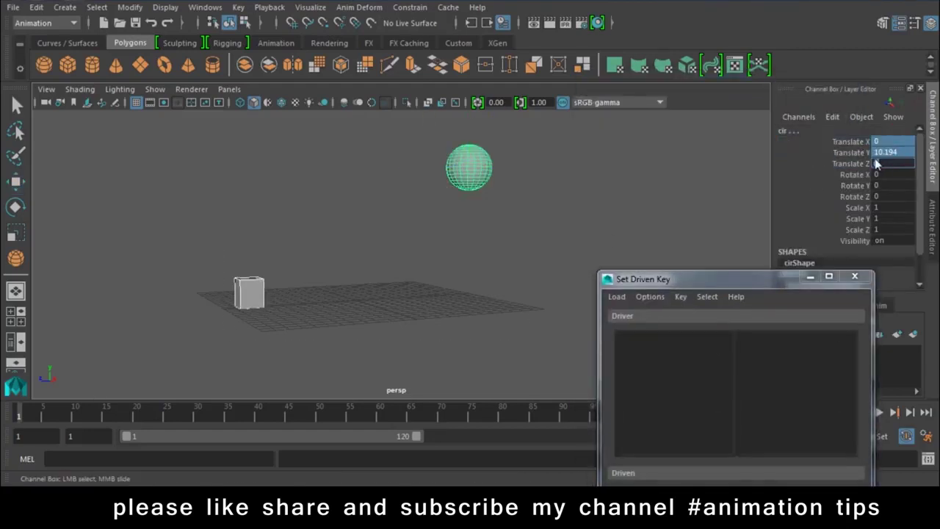
text(0)
key(Return)
drag(667, 277, 670, 95)
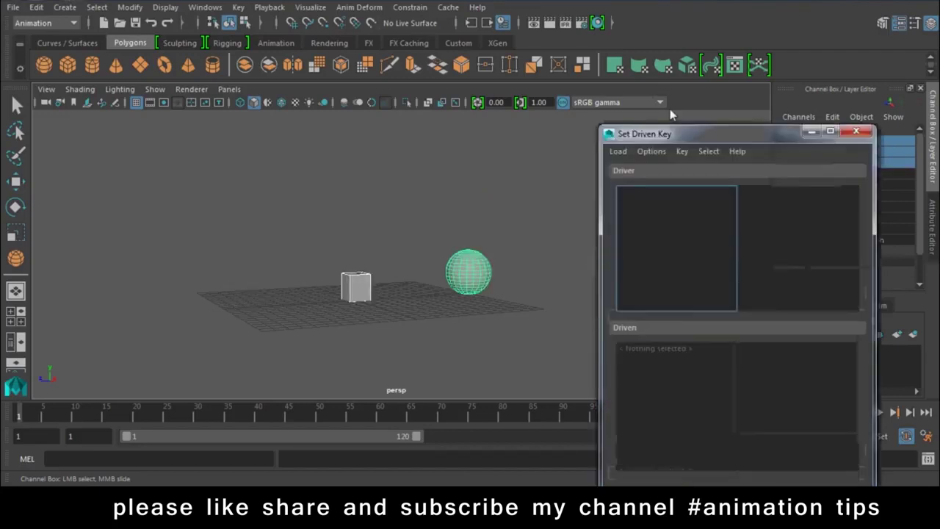
drag(342, 211, 341, 316)
key(w)
drag(289, 257, 384, 352)
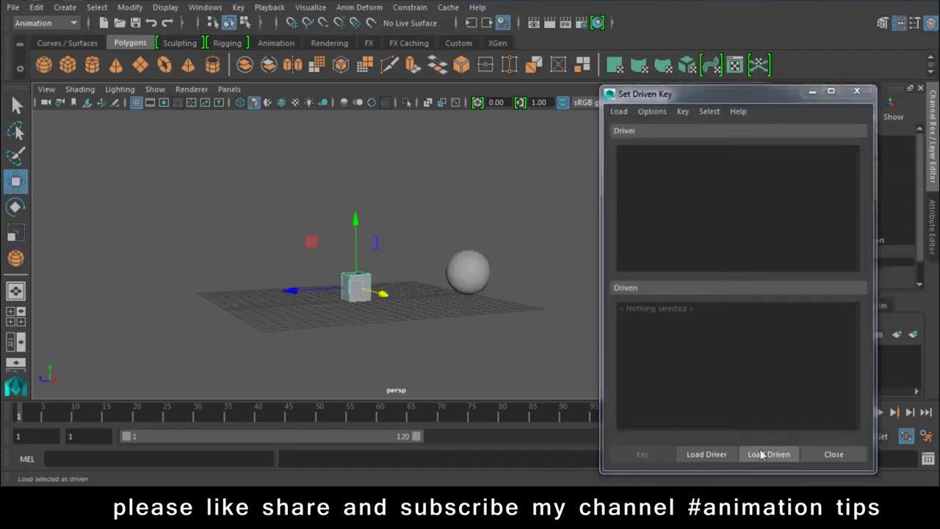
Step: Load box as the Driver and cir as the Driven in Set Driven Key, undoing a test move
click(706, 454)
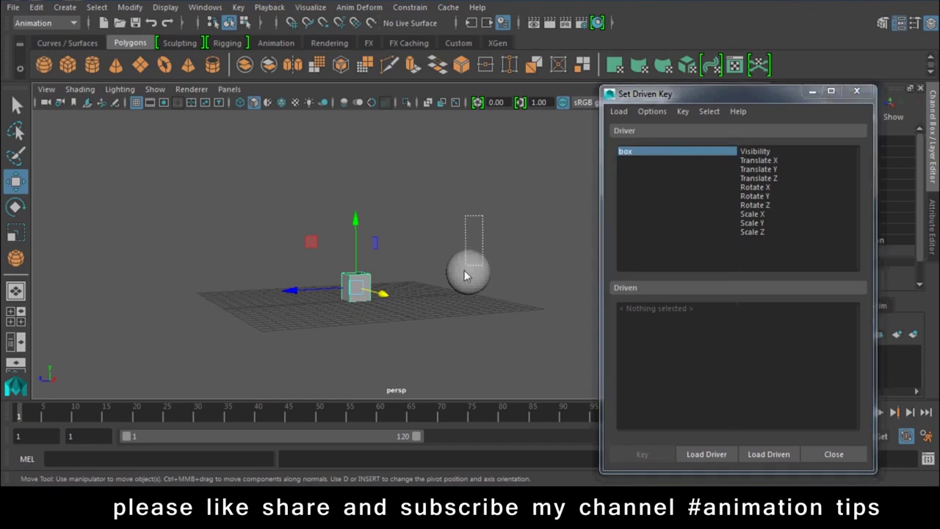
drag(464, 275, 456, 319)
click(354, 298)
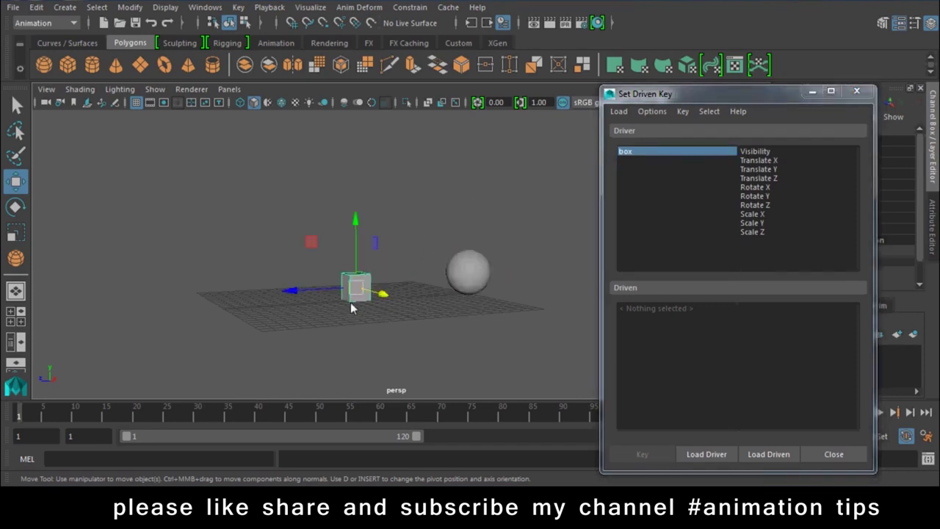
click(692, 457)
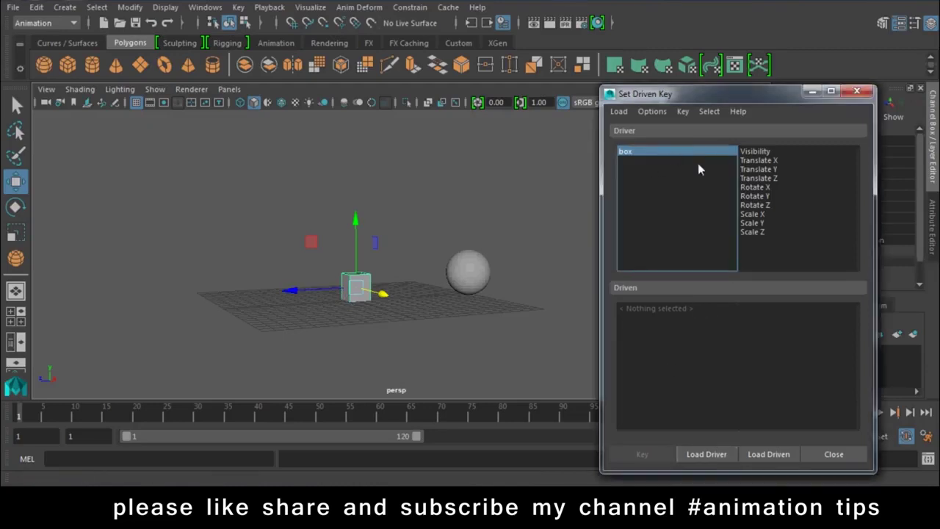
drag(491, 168, 457, 367)
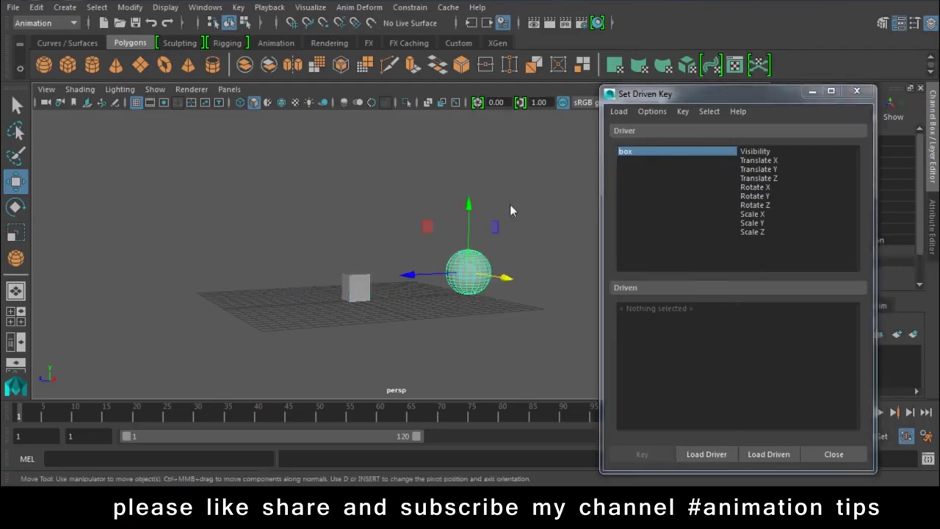
click(758, 455)
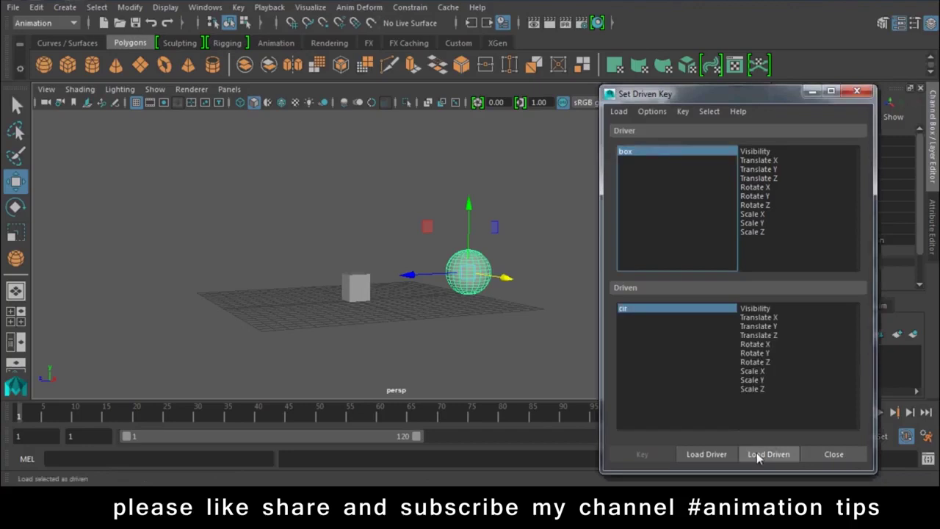
drag(382, 254, 305, 357)
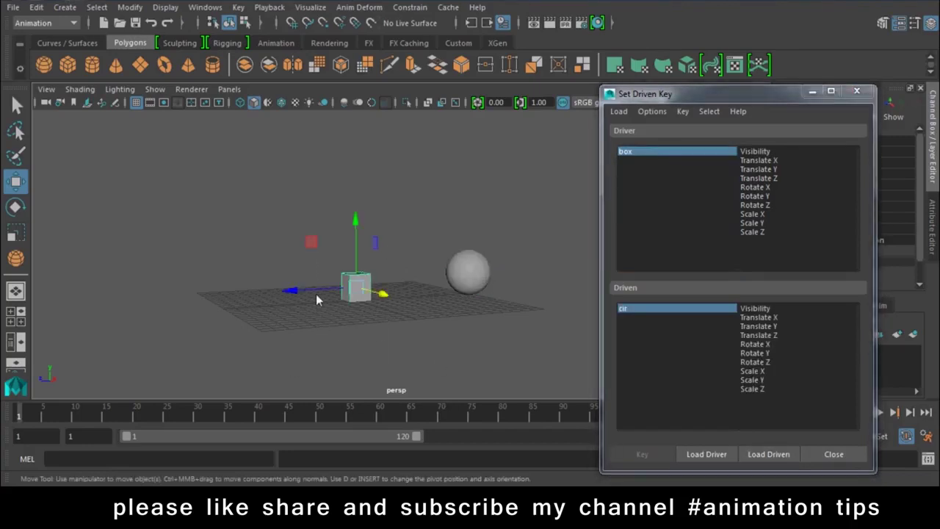
drag(316, 294, 140, 301)
key(ctrl+z)
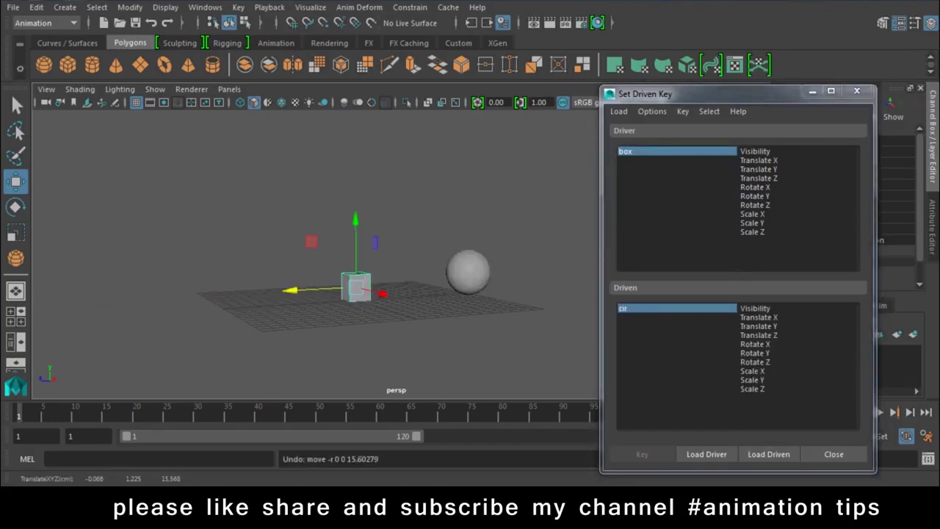
Step: Choose box's Translate Z as driver attribute and cir's Translate X as driven attribute
click(755, 179)
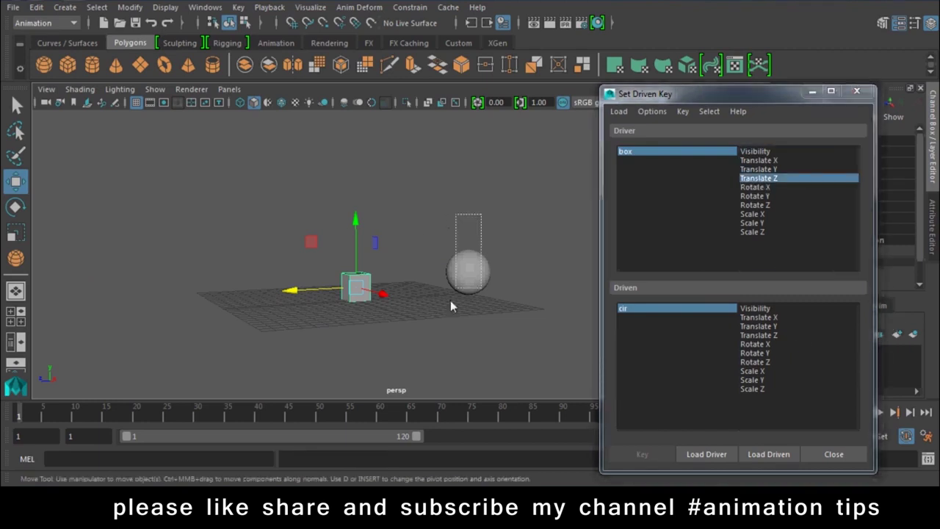
click(468, 266)
mouse_move(507, 281)
mouse_down()
mouse_move(388, 263)
mouse_move(290, 213)
mouse_move(286, 192)
mouse_move(246, 168)
mouse_up()
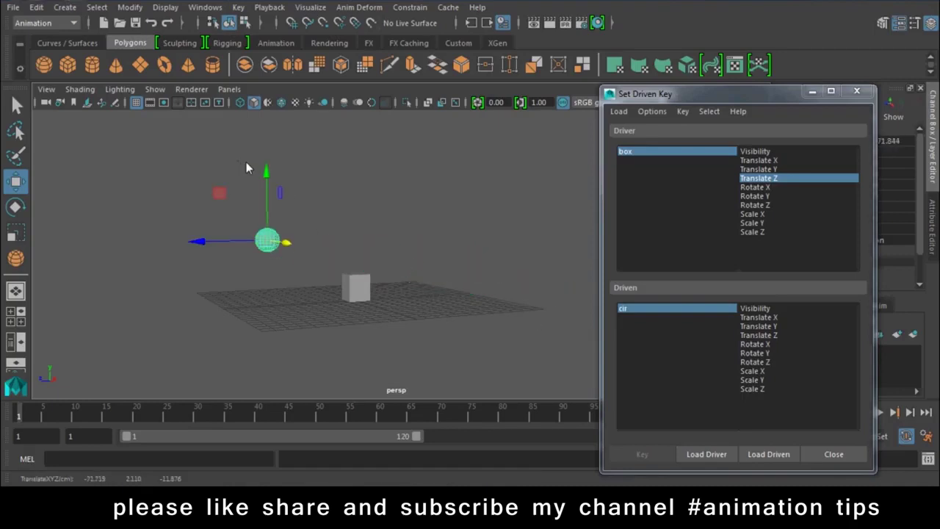
key(ctrl+z)
click(753, 327)
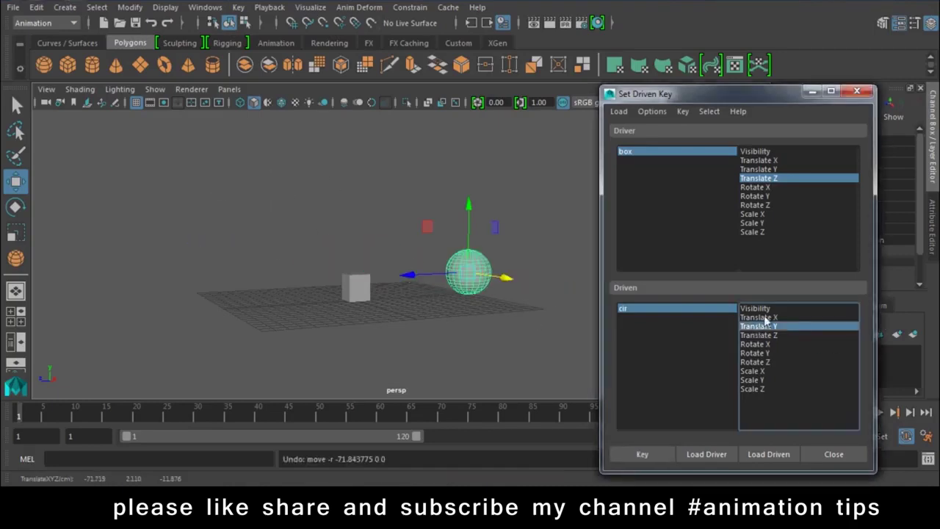
click(765, 316)
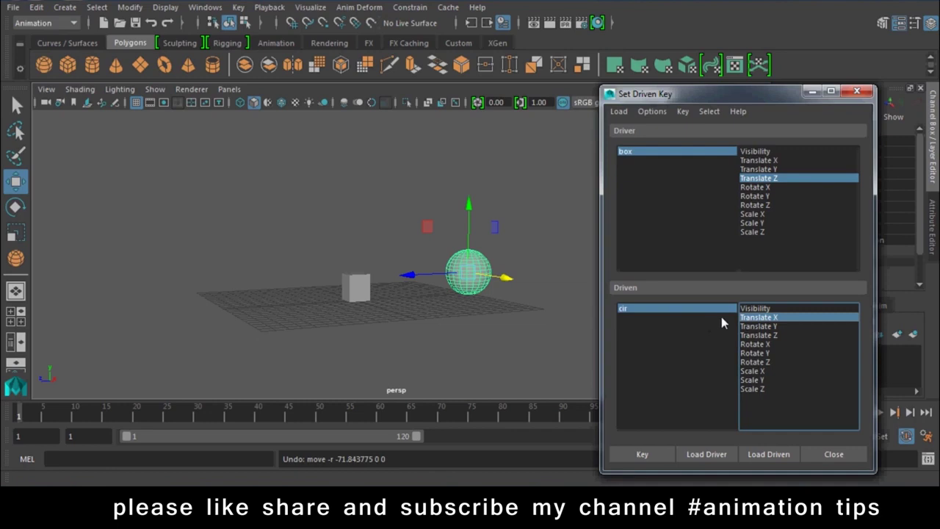
Step: Record the first driven key linking box Translate Z to cir Translate X
drag(729, 96, 860, 297)
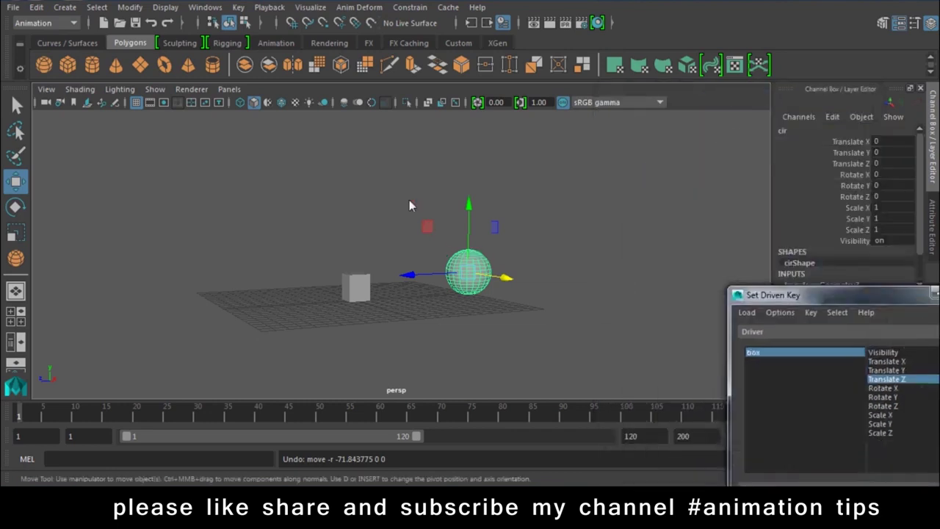
click(356, 286)
drag(580, 200, 467, 359)
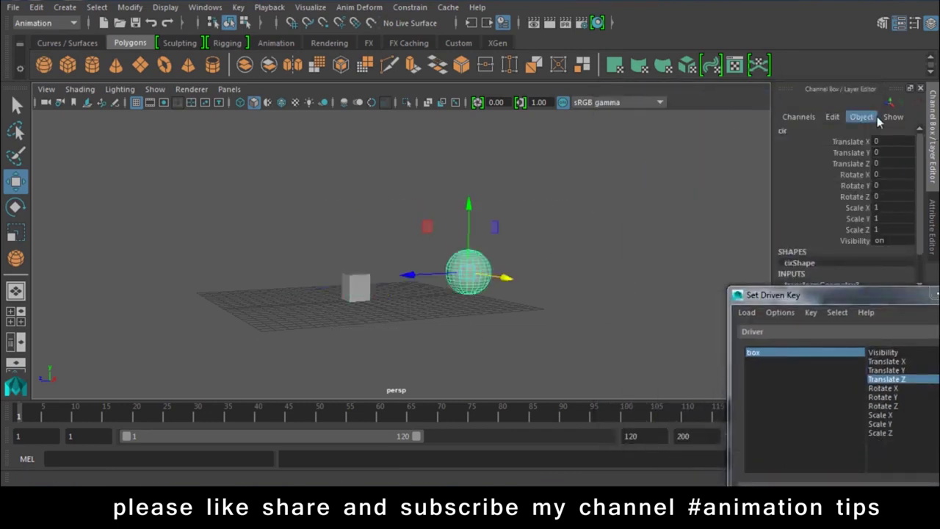
mouse_move(872, 300)
mouse_down()
mouse_move(844, 33)
mouse_move(778, 32)
mouse_up()
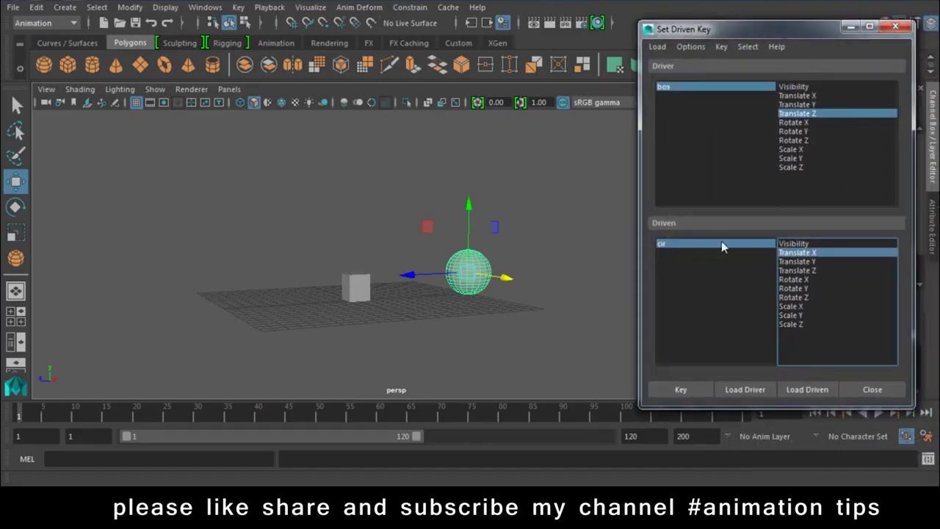
click(682, 391)
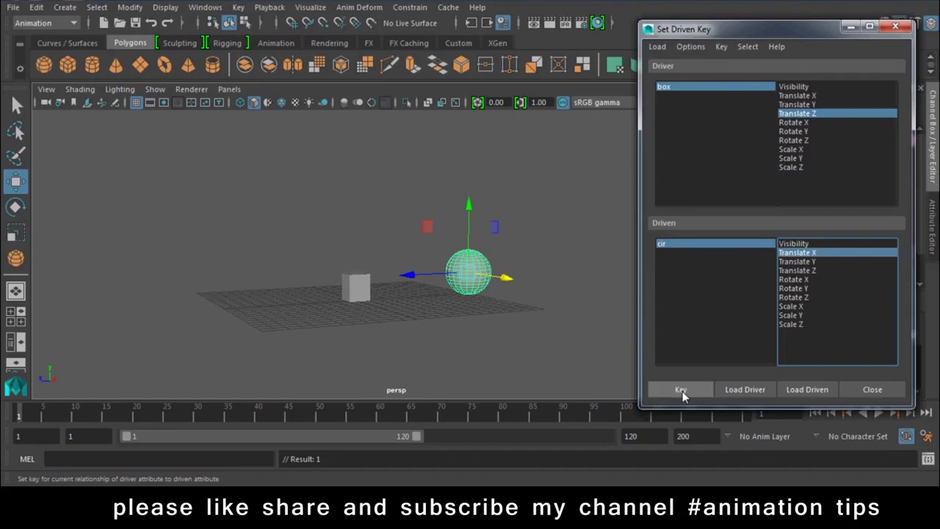
drag(746, 37, 817, 239)
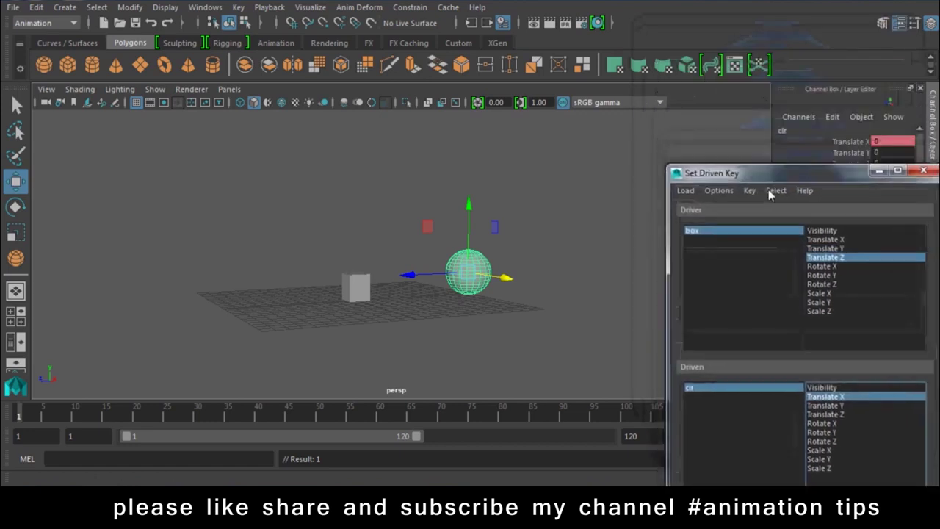
Step: Move box to Translate Z 10.42 and cir to Translate X -26.609, then key the pose
click(357, 288)
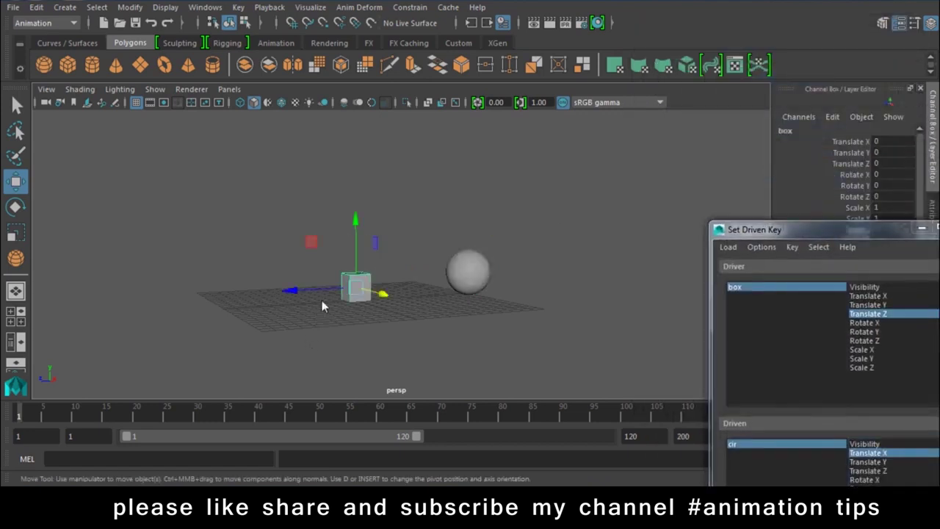
drag(316, 291, 198, 321)
click(477, 277)
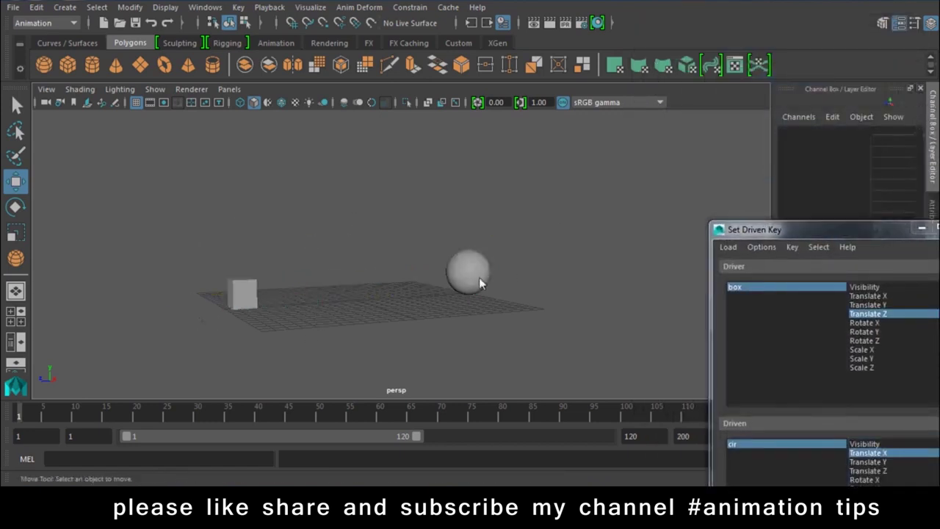
drag(504, 283, 396, 265)
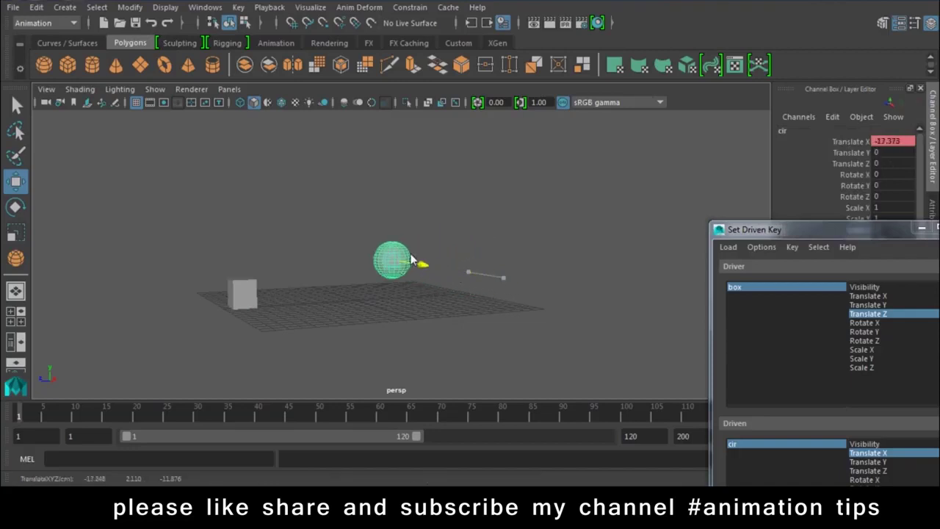
mouse_move(792, 230)
mouse_down()
mouse_move(746, 52)
mouse_move(751, 368)
mouse_up()
click(706, 413)
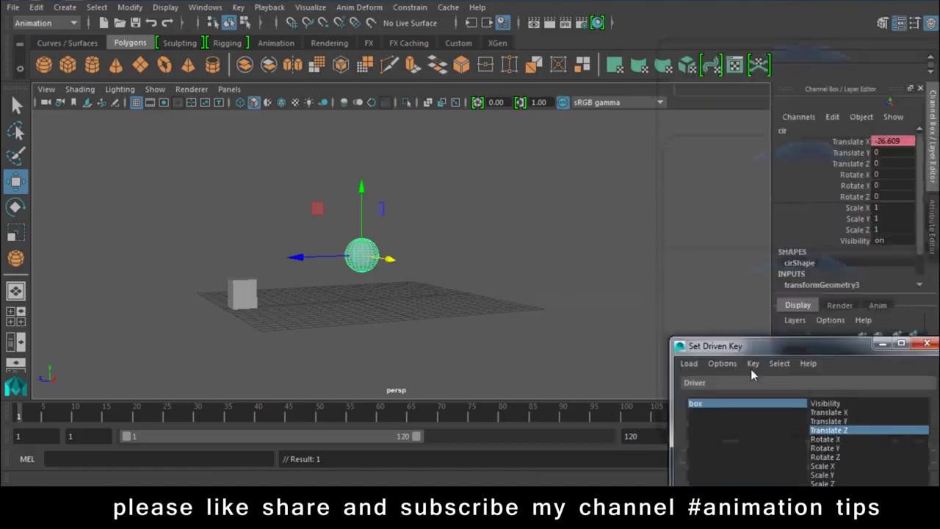
Step: Test that sliding box along Z carries cir, then undo the test move
click(248, 293)
mouse_move(184, 309)
mouse_down()
mouse_move(201, 299)
mouse_move(282, 298)
mouse_move(161, 312)
mouse_move(304, 321)
mouse_move(141, 332)
mouse_move(317, 328)
mouse_move(148, 346)
mouse_move(242, 359)
mouse_move(197, 388)
mouse_move(352, 381)
mouse_up()
key(ctrl+z)
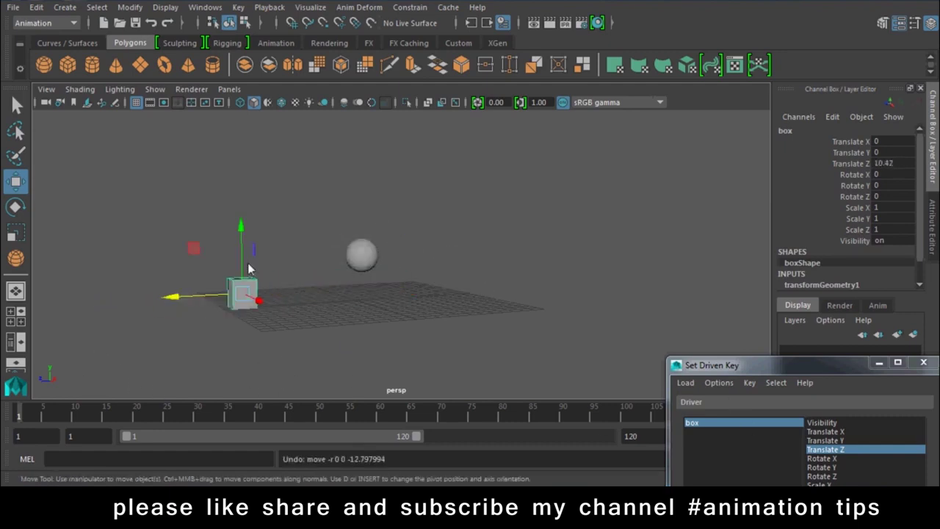
key(ctrl+z)
double_click(890, 144)
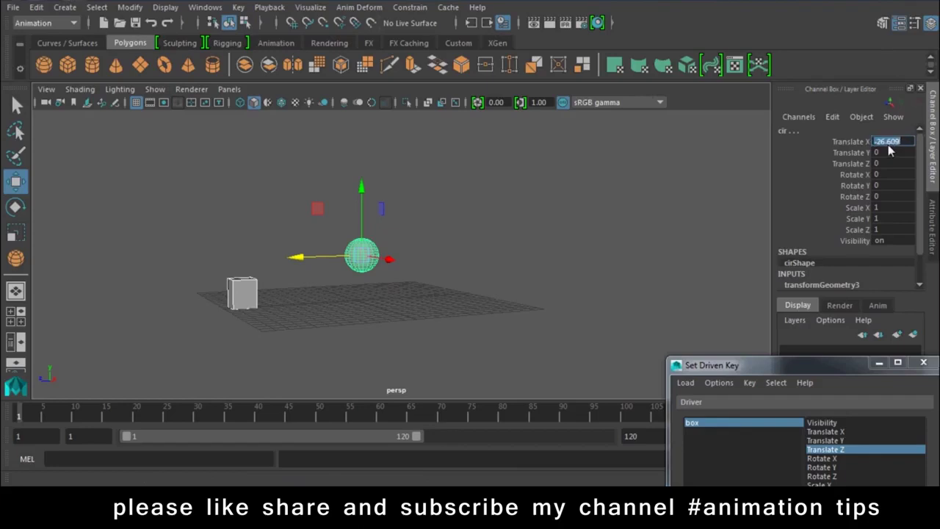
Step: Set the sphere's Translate X to 0 and break connections on its translate and rotate channels
text(0)
key(Return)
right_click(886, 151)
click(893, 158)
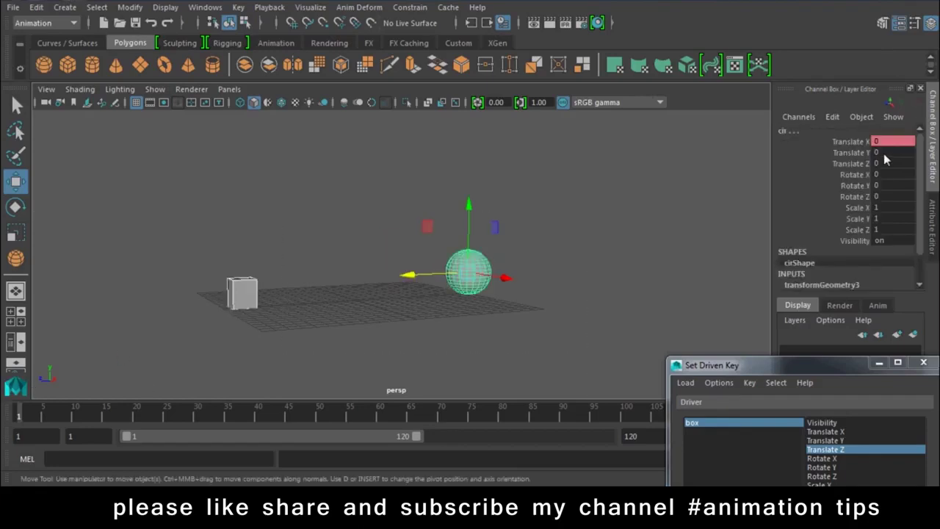
drag(845, 142, 852, 197)
right_click(853, 197)
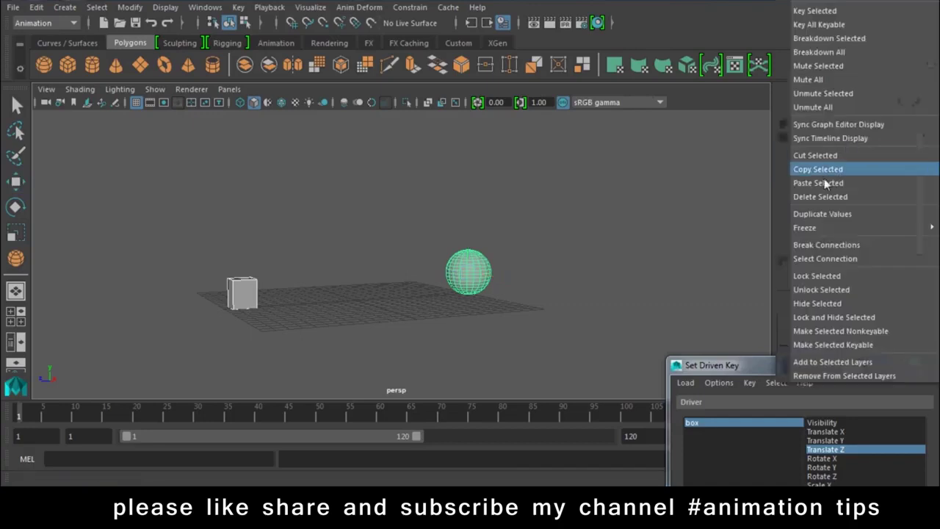
click(811, 245)
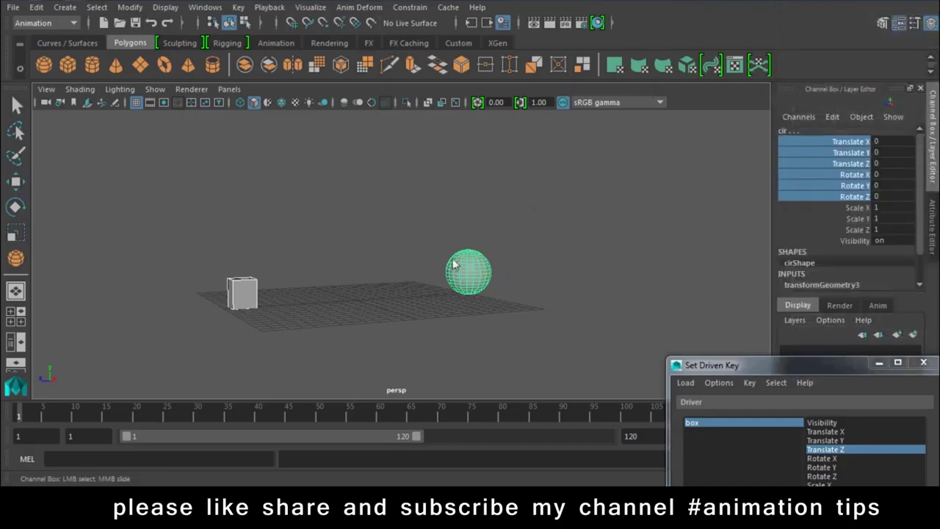
Step: Reposition, resize and close the Set Driven Key window
drag(798, 365, 733, 84)
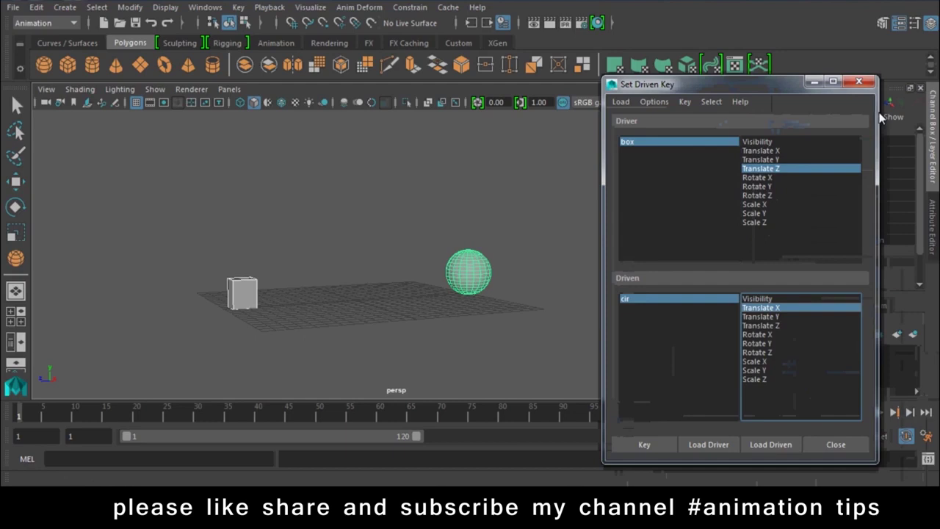
click(833, 81)
click(900, 5)
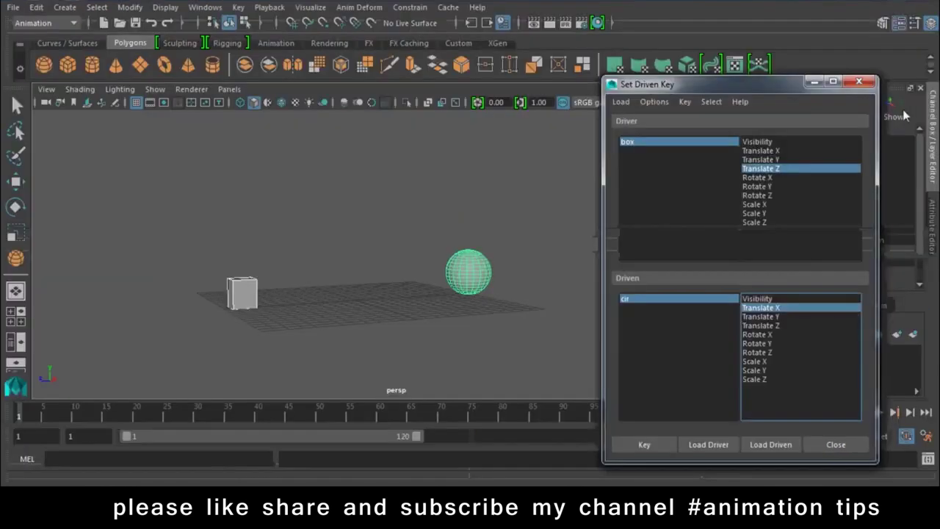
click(412, 184)
click(268, 7)
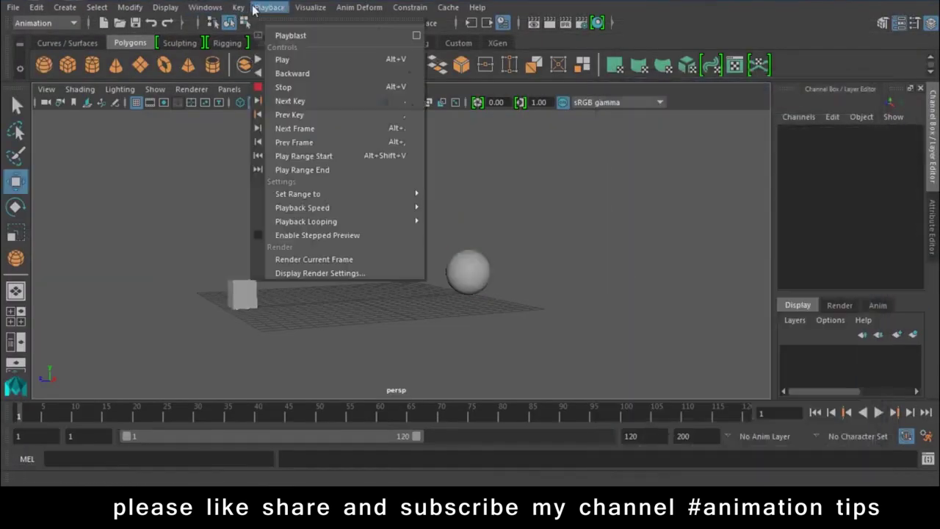
mouse_move(302, 125)
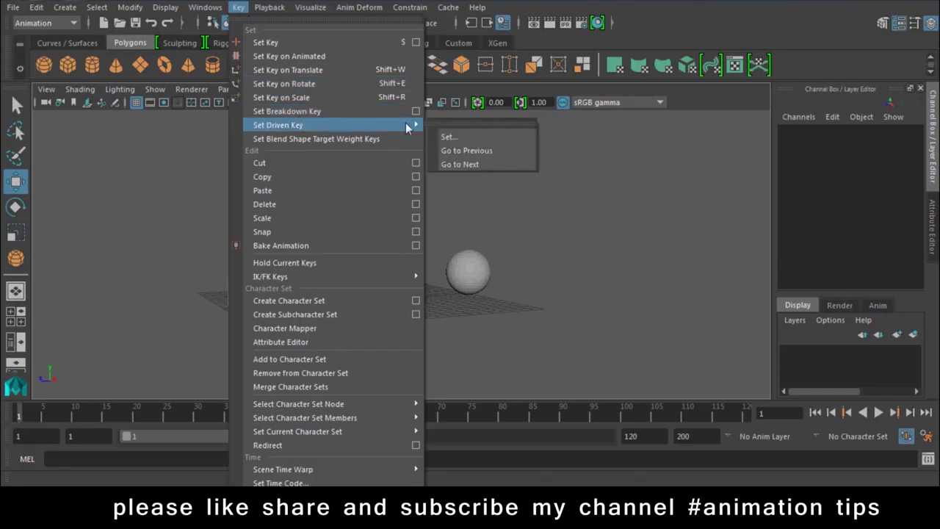
Step: Load the box as driver with Translate Z and the sphere as driven with Translate X
click(460, 136)
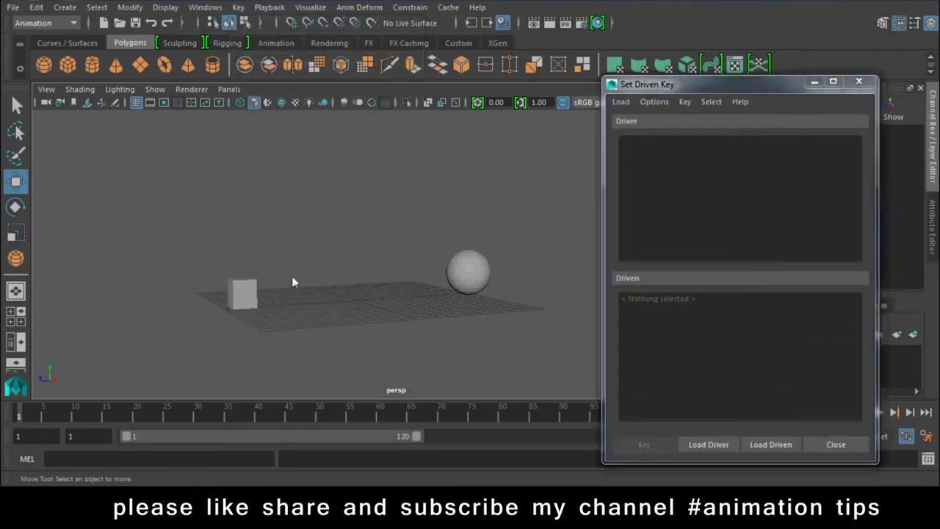
click(243, 294)
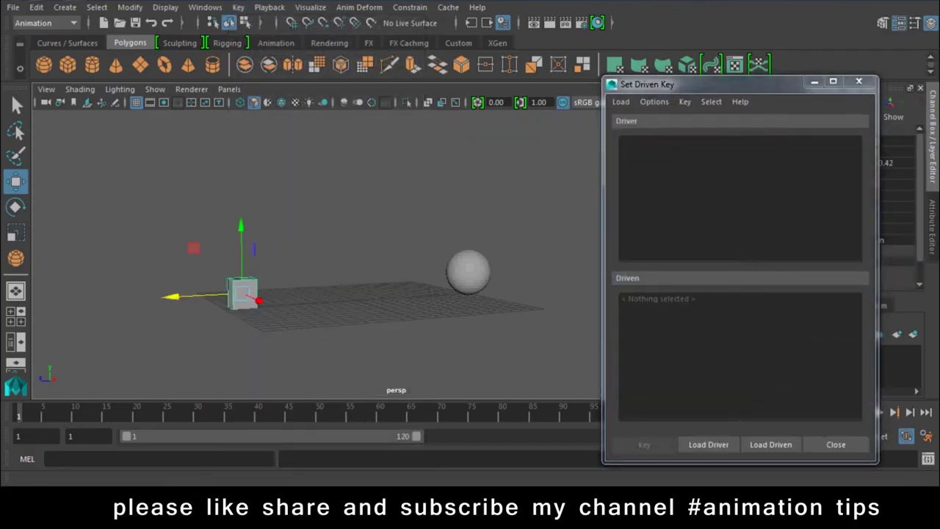
click(893, 162)
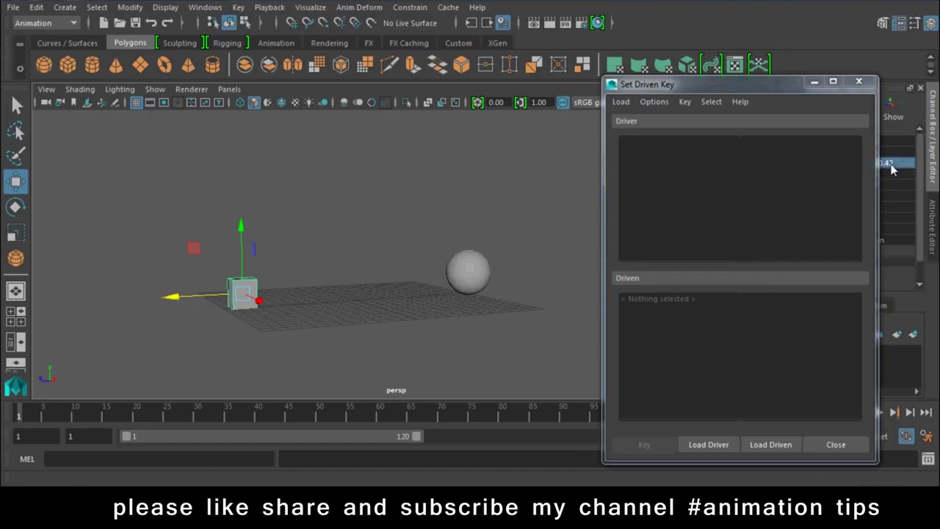
click(701, 445)
click(474, 266)
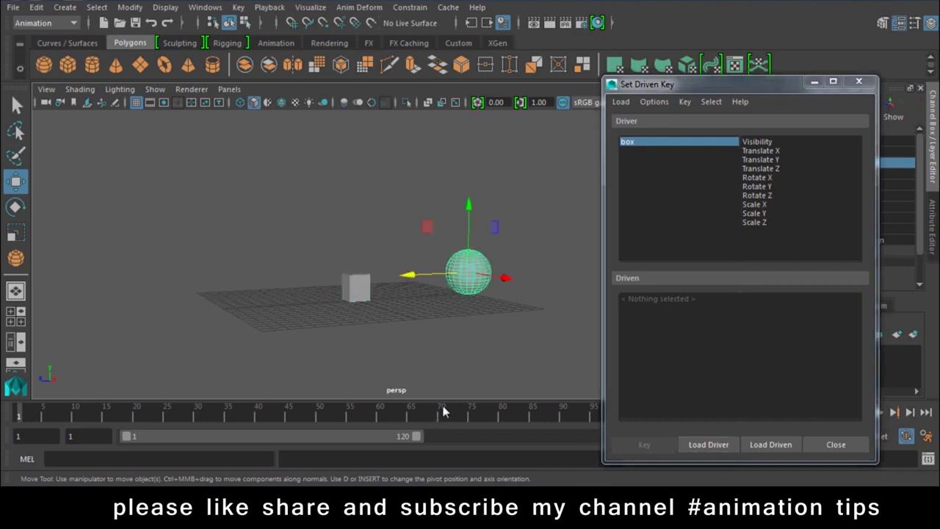
click(770, 444)
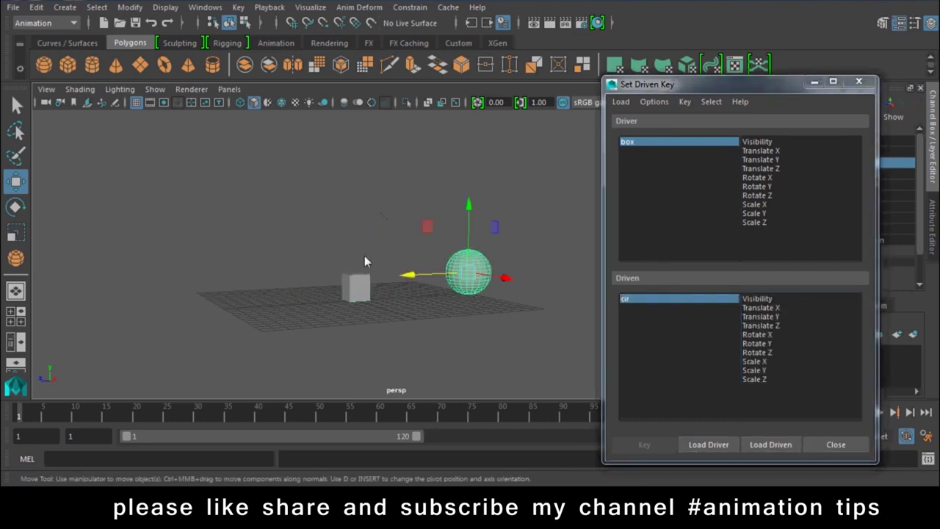
click(357, 285)
click(779, 168)
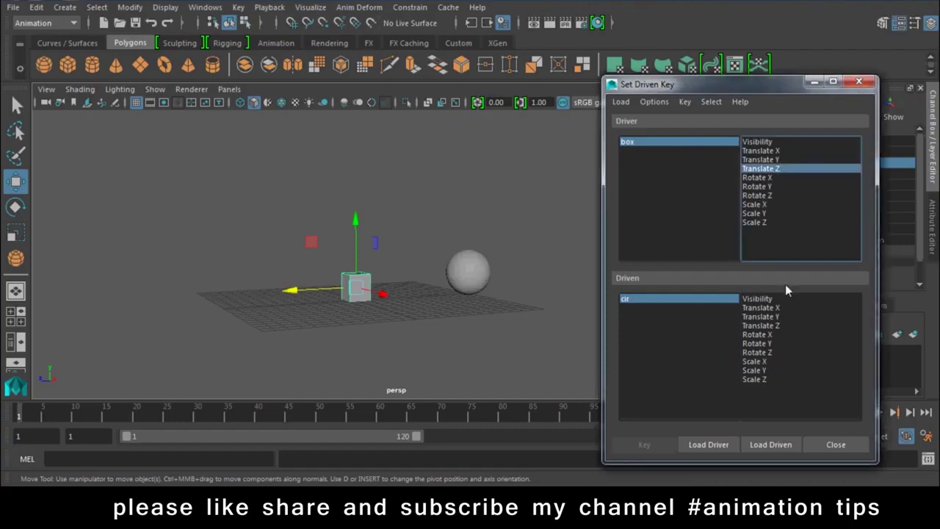
click(779, 308)
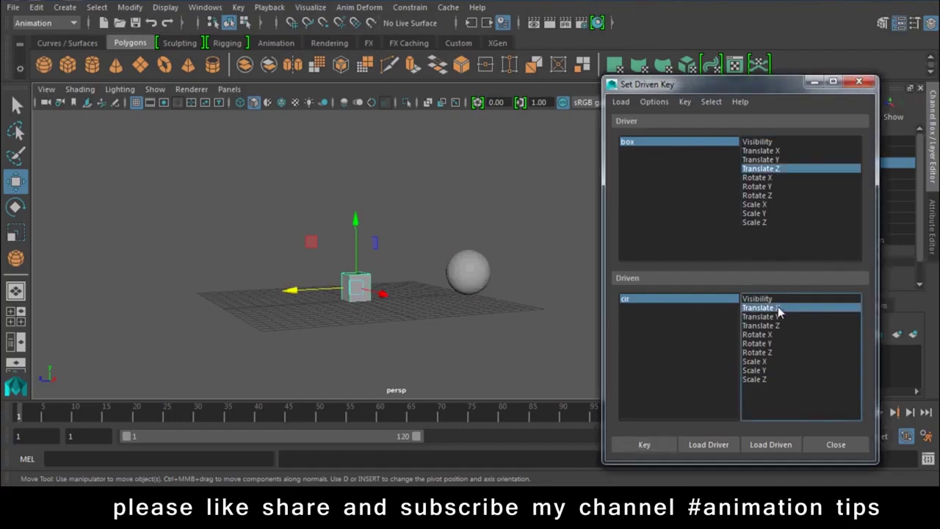
Step: Record the first driven key with box Translate Z 0 and sphere Translate X 0
drag(639, 85, 726, 296)
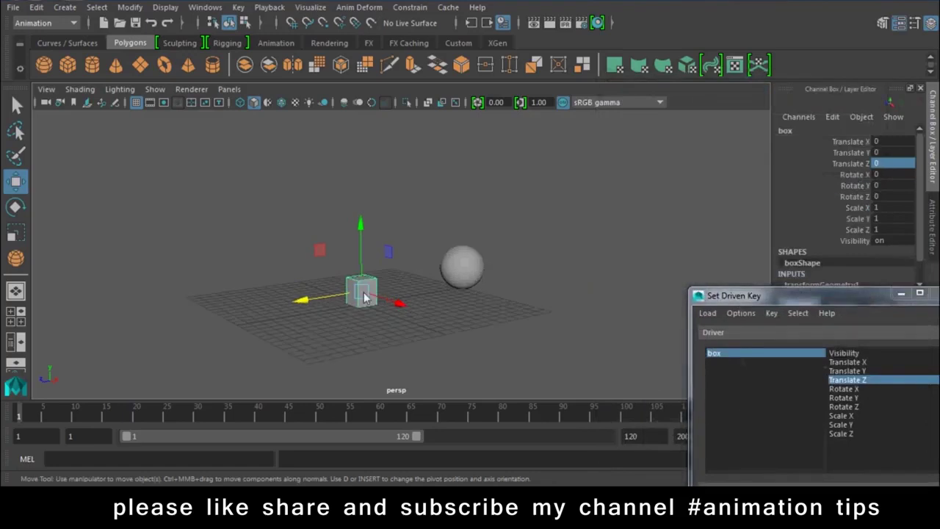
click(887, 168)
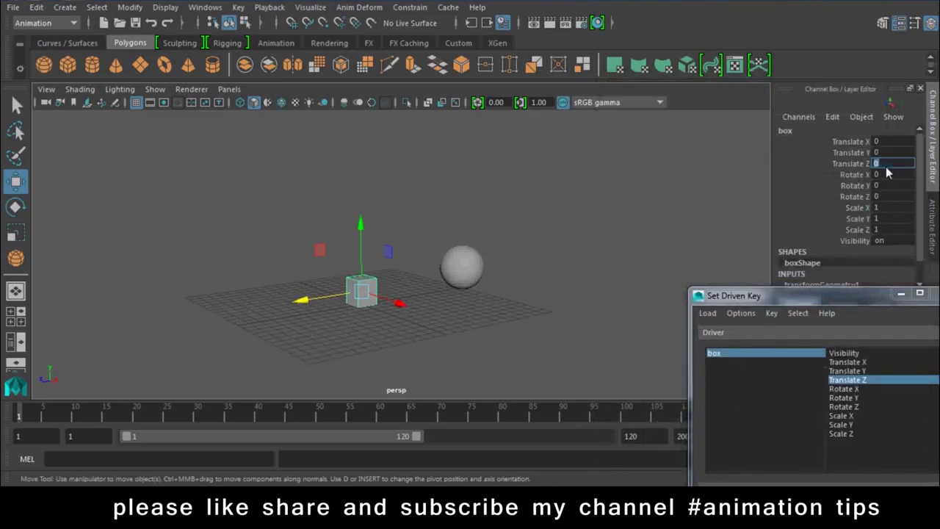
drag(497, 212, 468, 309)
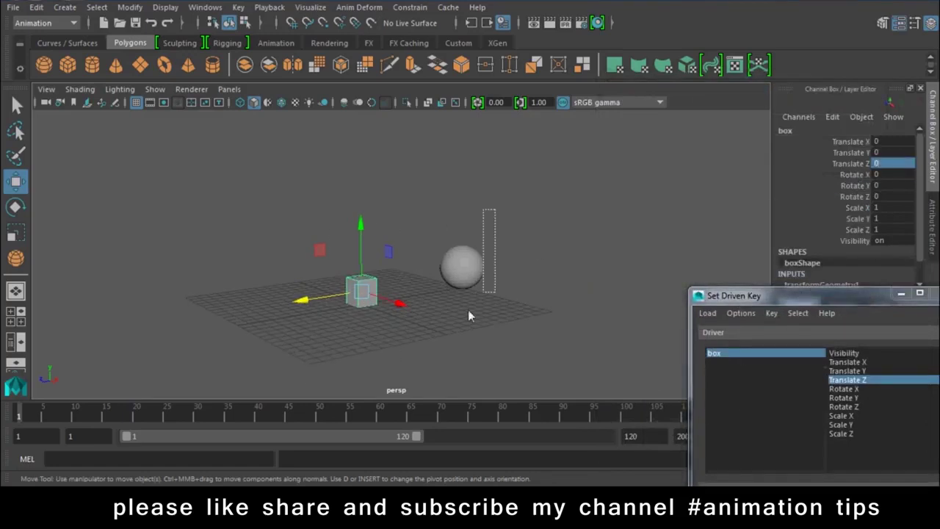
click(893, 143)
click(893, 146)
drag(805, 296, 787, 58)
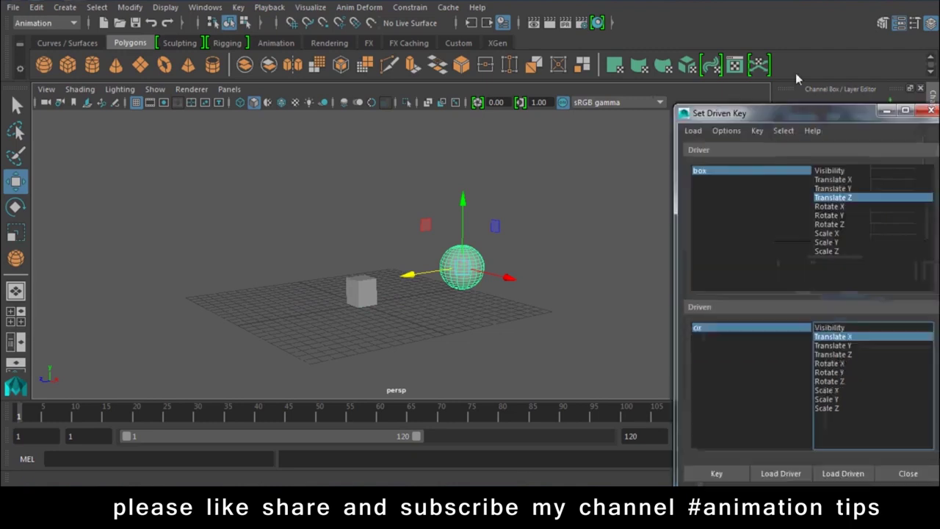
click(715, 419)
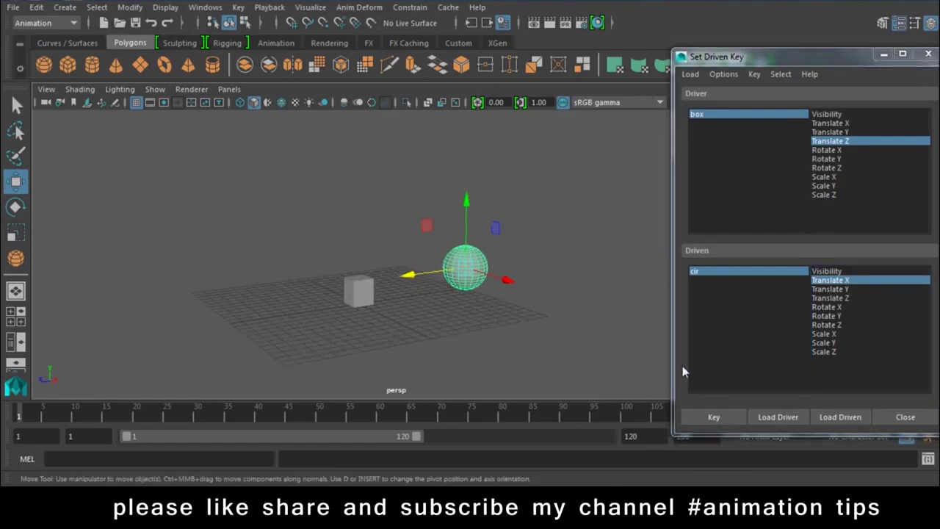
Step: Slide the box along Z to 10.967, move the sphere left in X, and key it
drag(374, 258, 289, 347)
drag(313, 305, 167, 325)
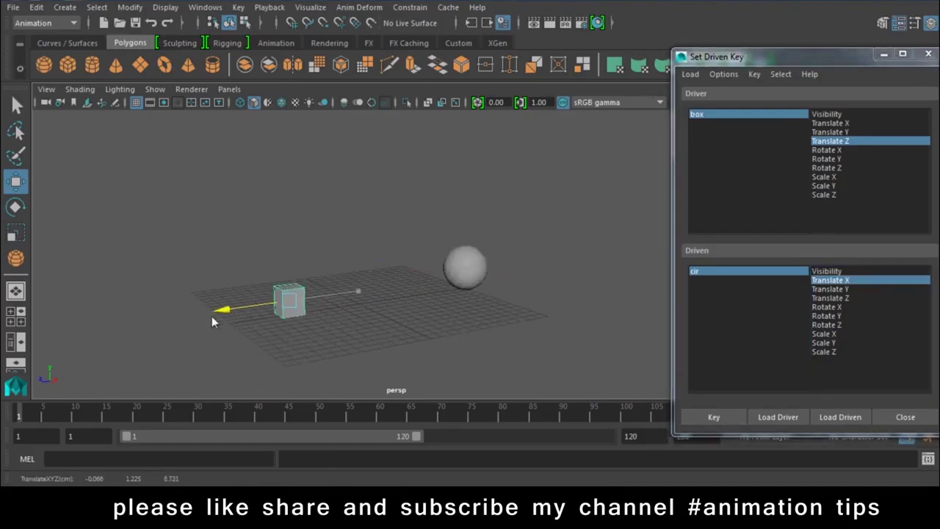
drag(400, 242, 457, 381)
drag(509, 284, 421, 259)
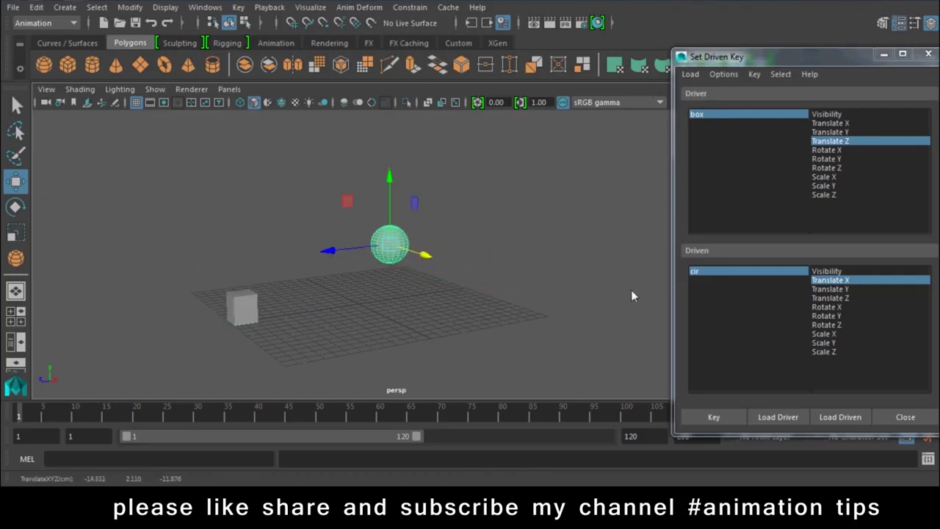
click(703, 419)
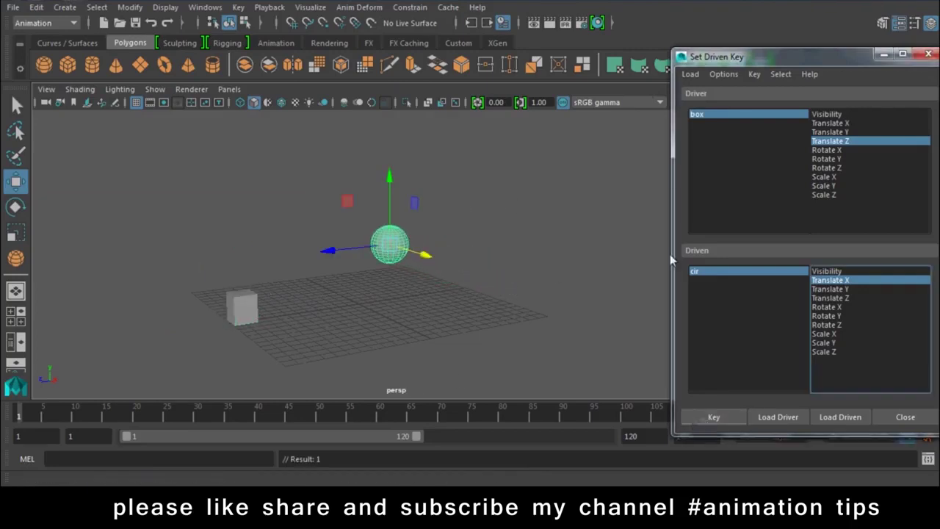
Step: Test that the sphere follows the box, undo the test moves, and close Set Driven Key
drag(735, 57, 731, 360)
click(243, 307)
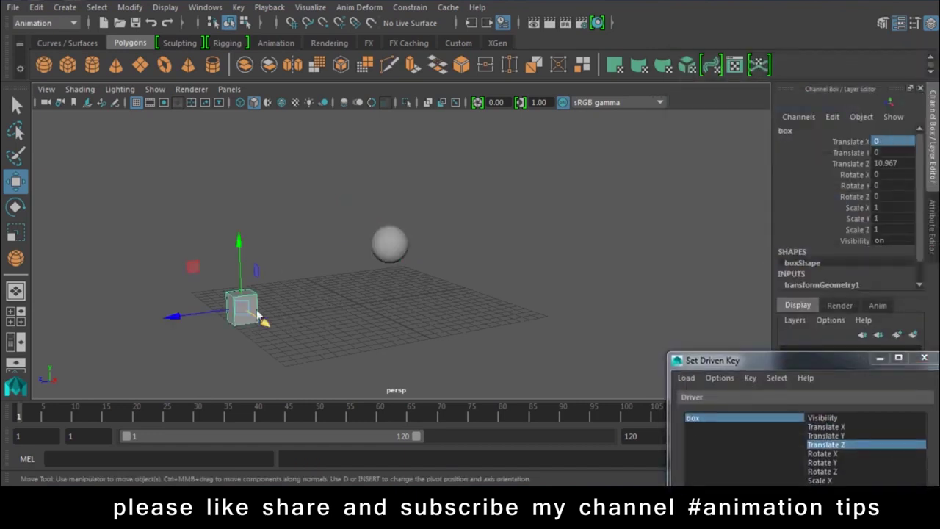
mouse_move(173, 323)
mouse_down()
mouse_move(315, 307)
mouse_move(304, 309)
mouse_move(310, 326)
mouse_move(188, 372)
mouse_move(292, 355)
mouse_move(254, 368)
mouse_move(316, 365)
mouse_move(326, 347)
mouse_move(366, 357)
mouse_move(272, 396)
mouse_move(173, 417)
mouse_move(288, 398)
mouse_move(195, 428)
mouse_move(216, 425)
mouse_up()
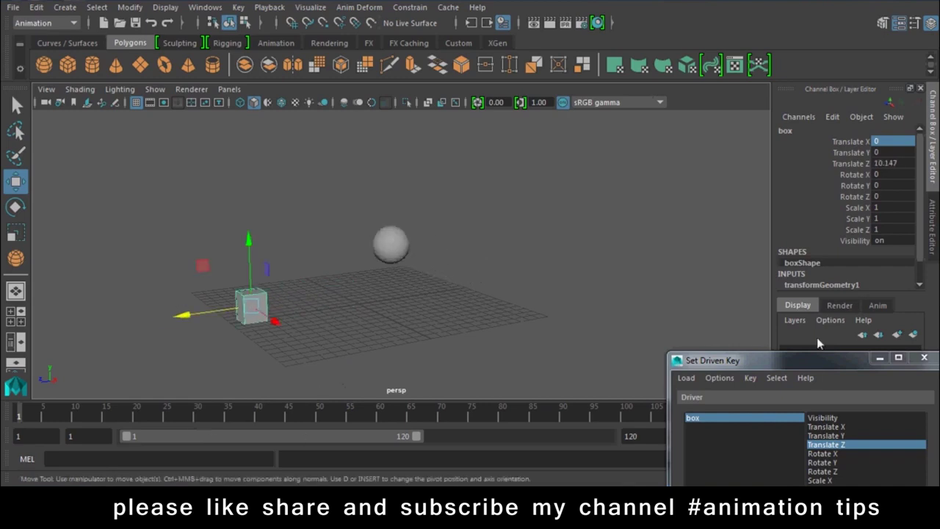
key(ctrl+z)
mouse_move(807, 367)
mouse_down()
mouse_move(724, 249)
mouse_move(738, 195)
mouse_move(869, 234)
mouse_move(823, 224)
mouse_up()
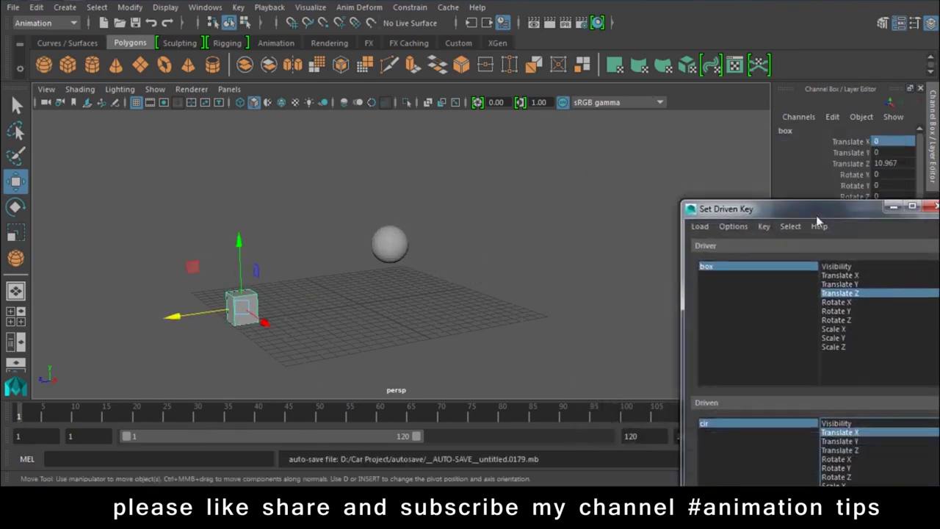
mouse_move(284, 335)
alt+mouse_down()
mouse_move(336, 336)
mouse_move(275, 340)
mouse_move(188, 321)
mouse_move(316, 335)
mouse_move(304, 342)
mouse_move(220, 323)
alt+mouse_up()
key(ctrl+z)
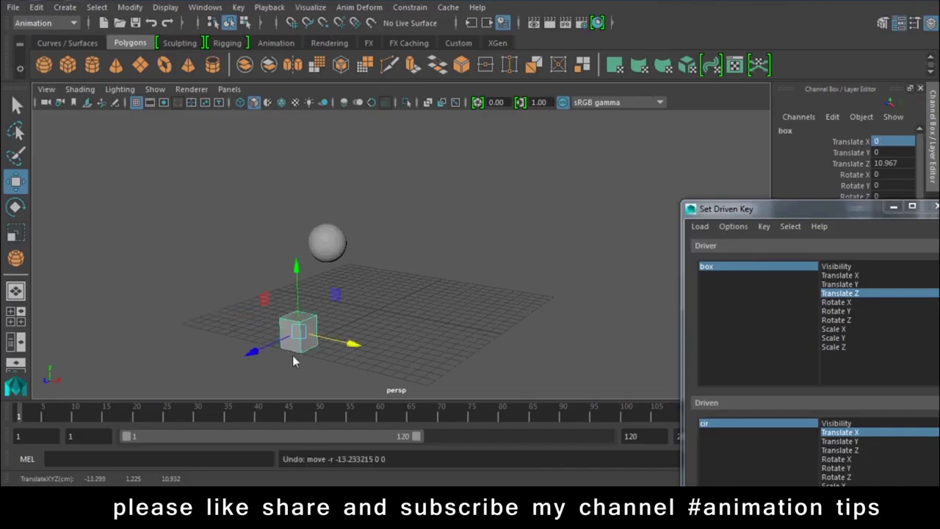
drag(353, 348, 189, 294)
key(ctrl+z)
drag(931, 209, 841, 209)
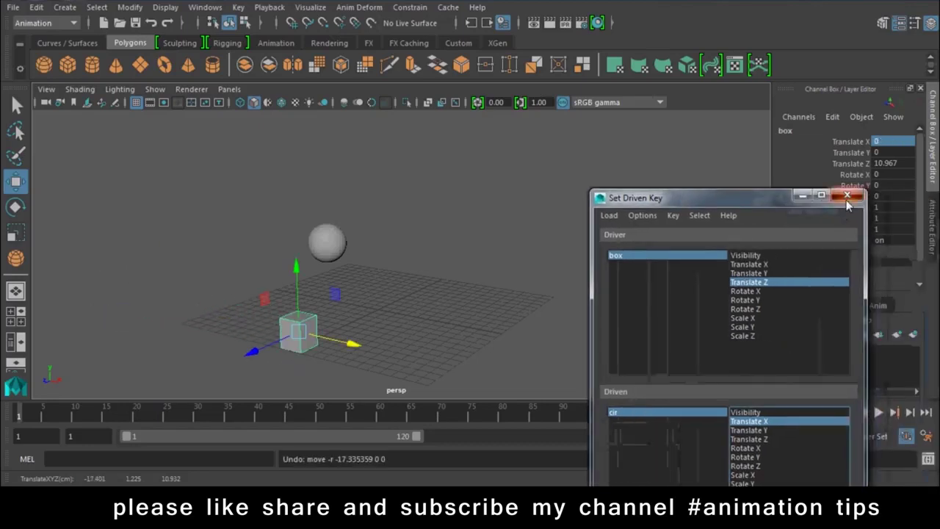
click(847, 208)
click(495, 211)
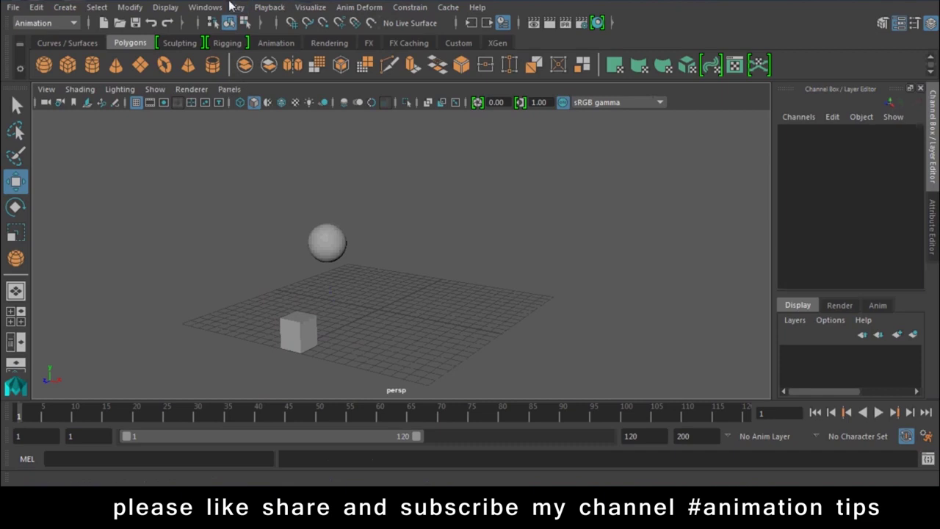
Step: Test-move the box and sphere, undoing each move, then clear the selection
click(315, 320)
drag(356, 343, 225, 316)
key(ctrl+z)
click(331, 226)
drag(327, 180, 355, 67)
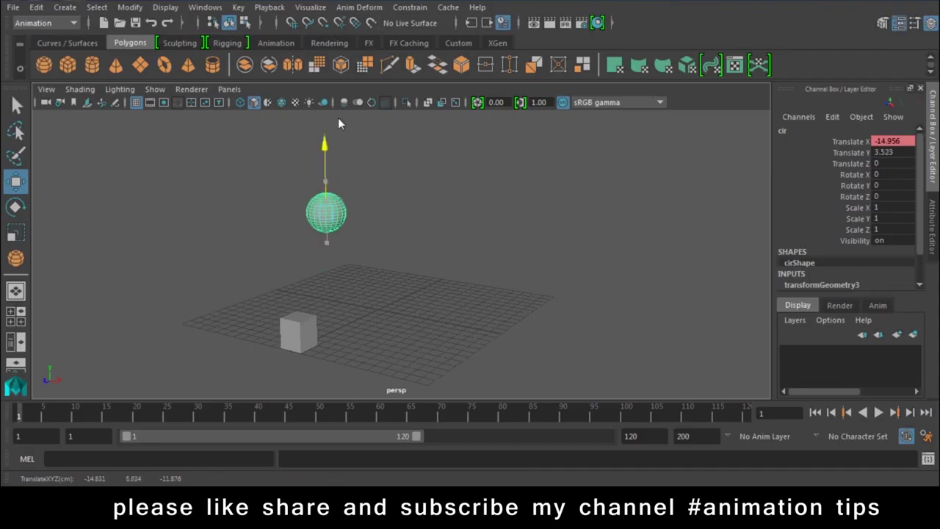
key(ctrl+z)
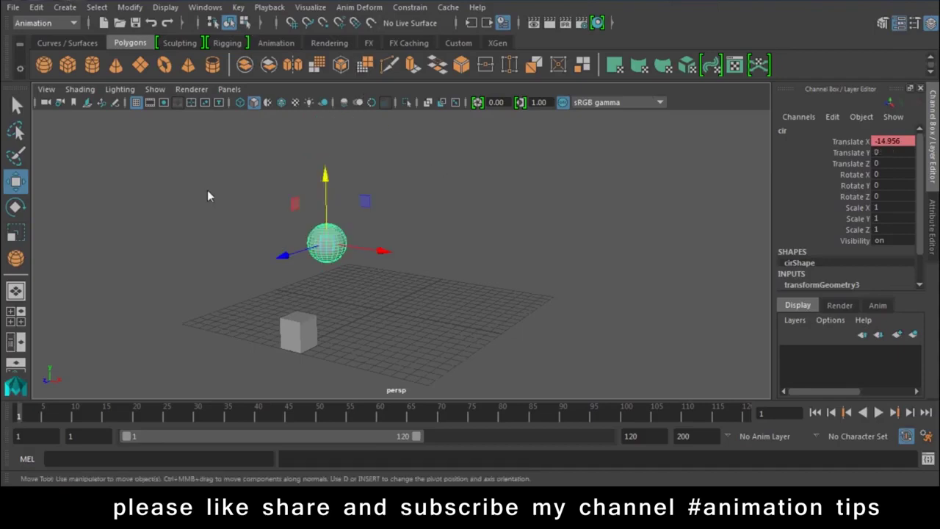
click(208, 193)
Step: Load the box's Translate X as driver and the sphere's Translate Y as driven
click(205, 8)
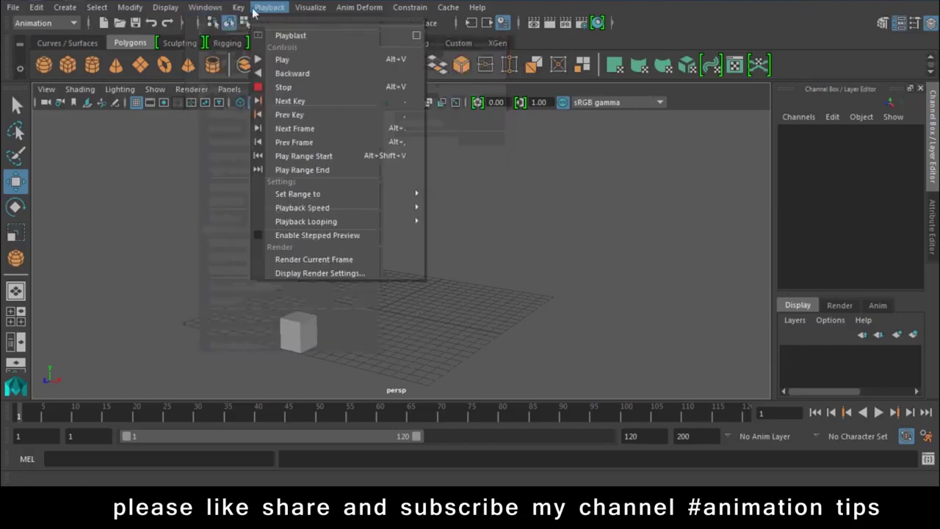
click(450, 137)
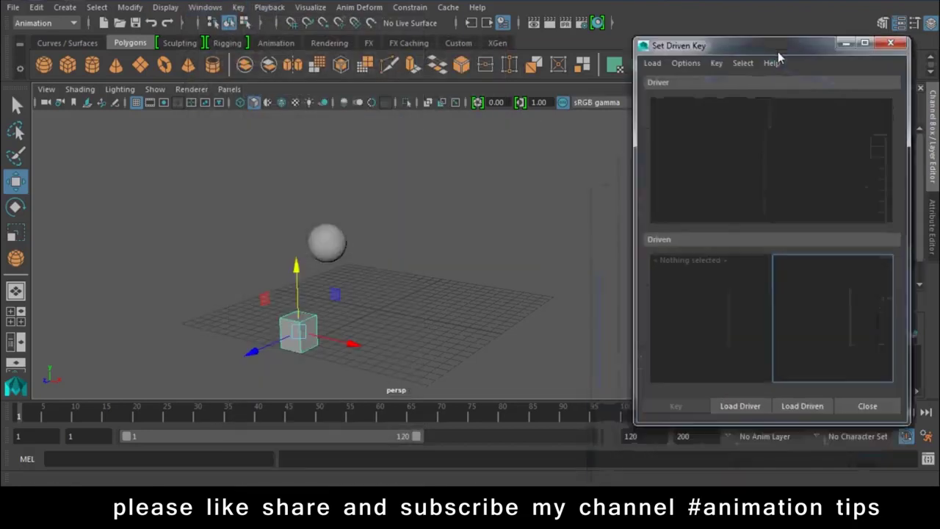
click(764, 409)
click(792, 111)
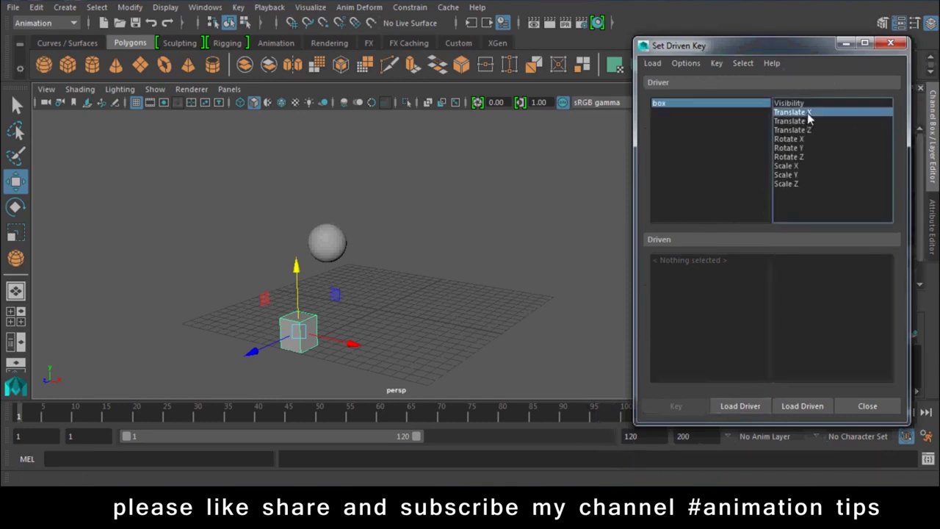
drag(403, 205, 327, 243)
click(806, 409)
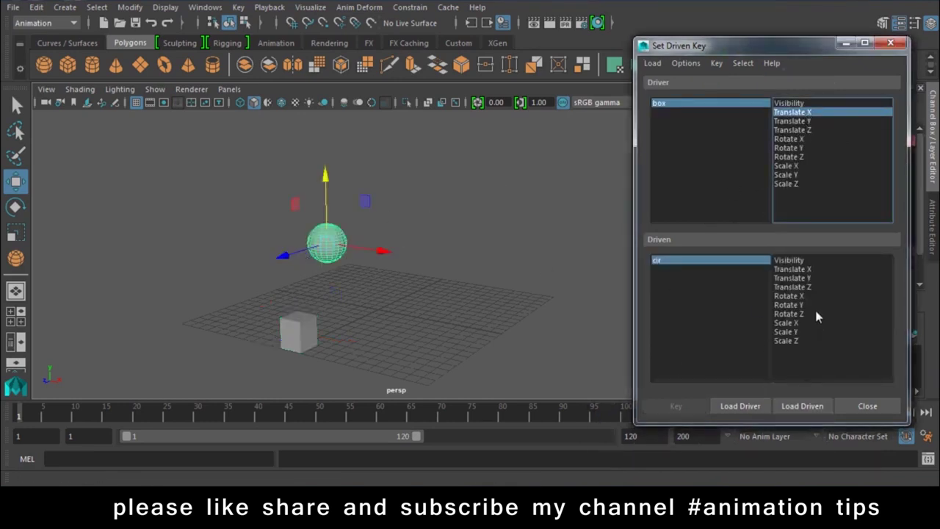
click(799, 278)
drag(689, 47, 689, 62)
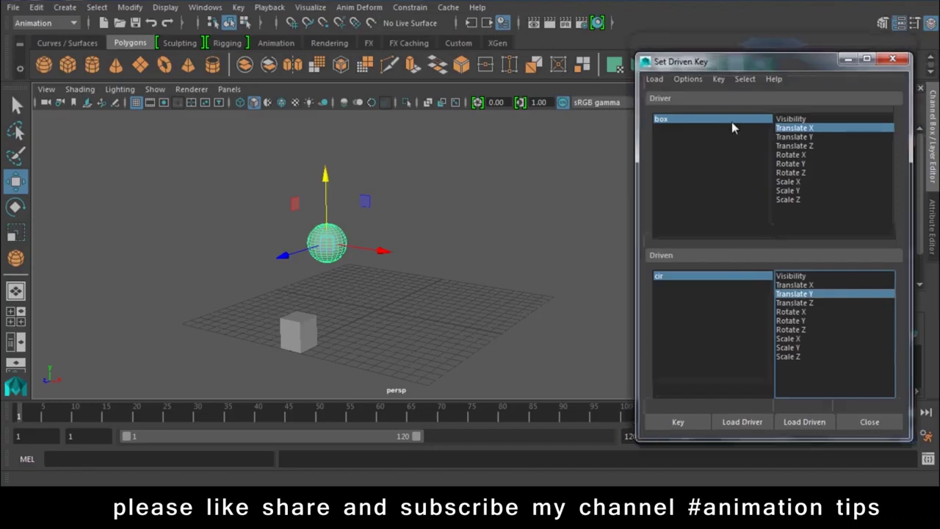
click(732, 119)
click(845, 58)
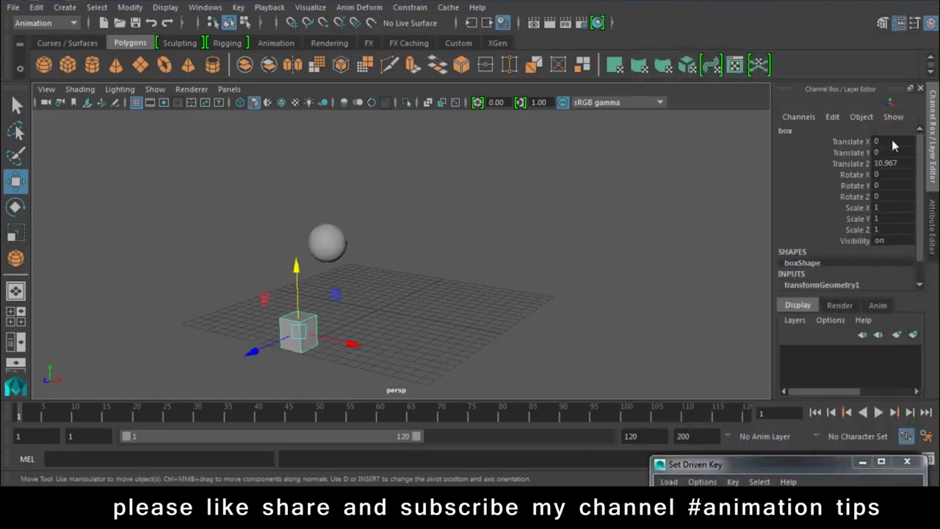
Step: Set the box's Translate Z to 0 and bring back the Set Driven Key window
double_click(889, 163)
text(0)
key(Return)
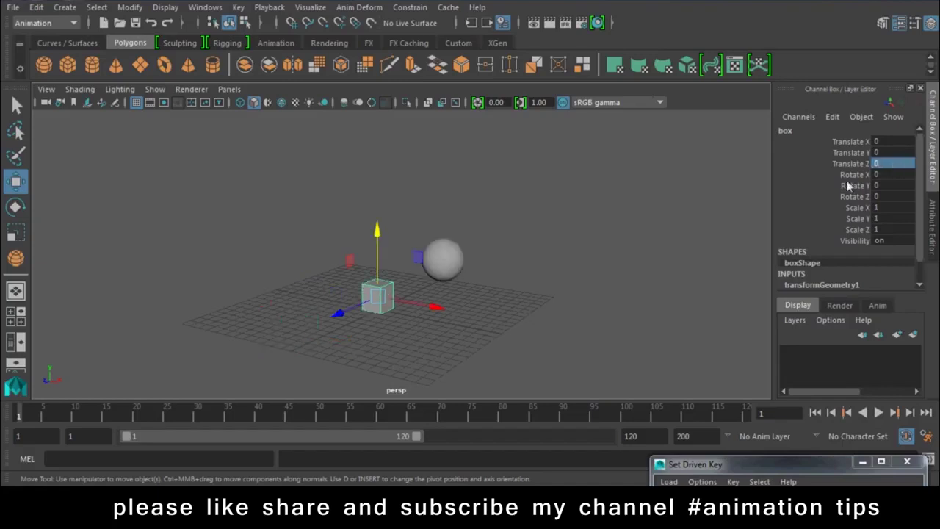
click(442, 259)
click(757, 465)
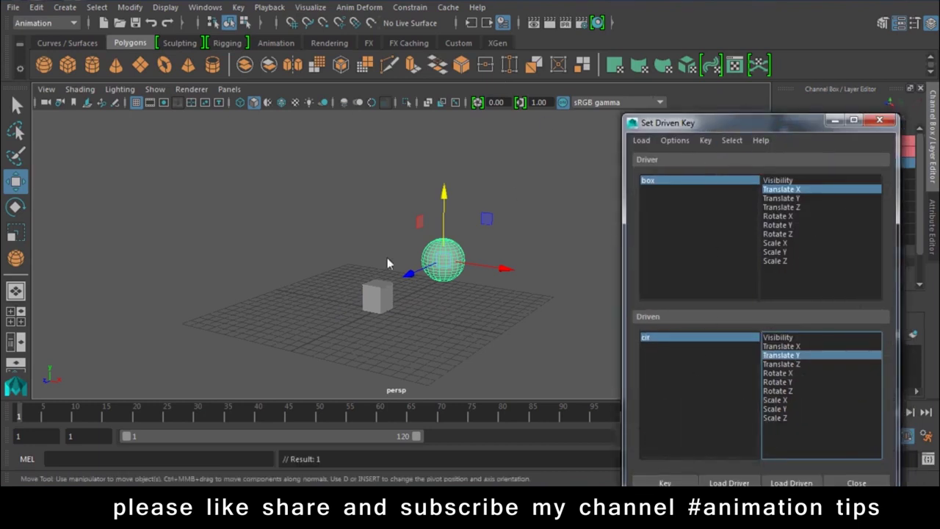
Step: Move the box left in X, raise the sphere high in Y, and record the driven key
click(377, 296)
drag(437, 306, 337, 288)
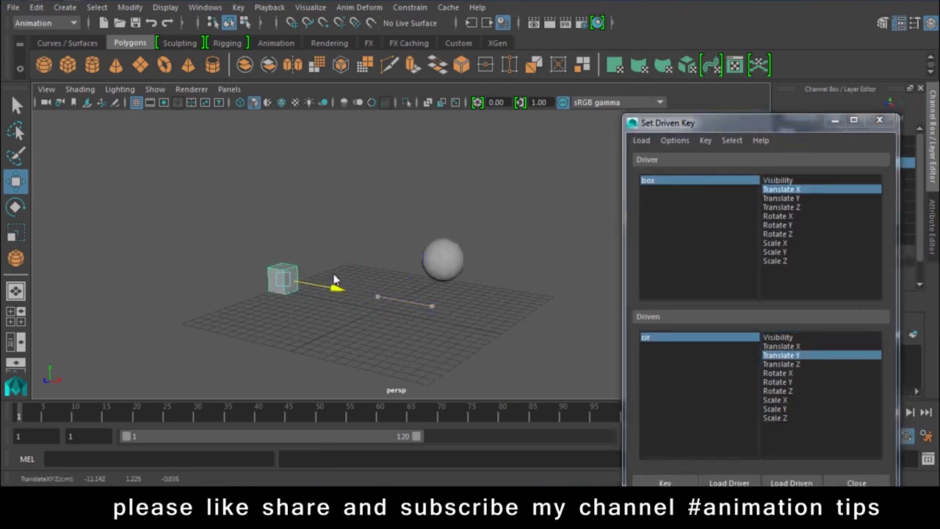
click(444, 253)
mouse_move(444, 195)
mouse_down()
mouse_move(460, 156)
mouse_move(460, 51)
mouse_up()
click(654, 477)
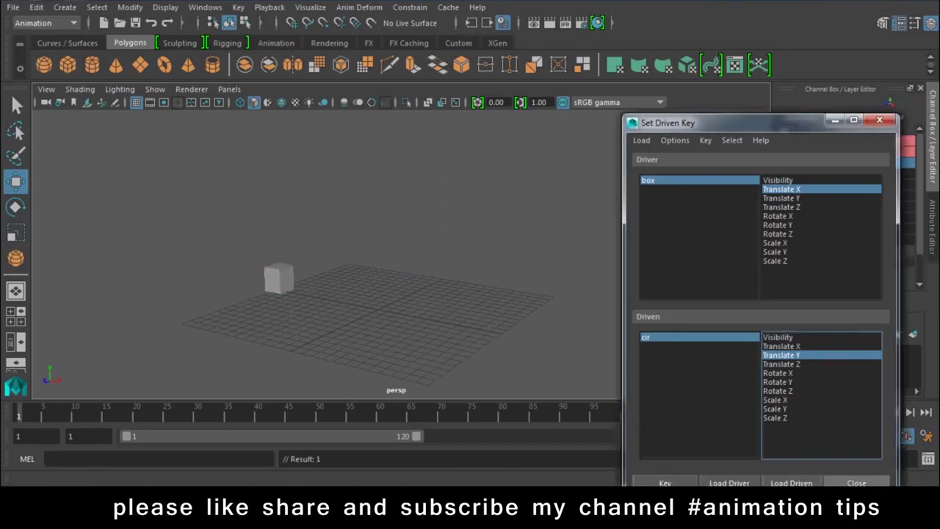
Step: Zero the box's Translate X, Y and Z, then test-move it and undo
drag(881, 143, 884, 172)
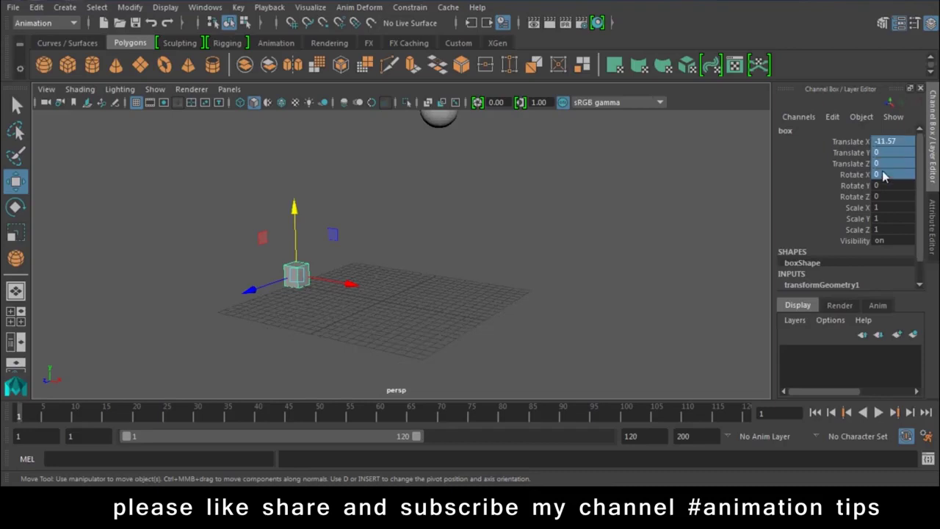
text(0)
key(Return)
mouse_move(437, 300)
mouse_down()
mouse_move(386, 301)
mouse_move(366, 329)
mouse_up()
key(ctrl+z)
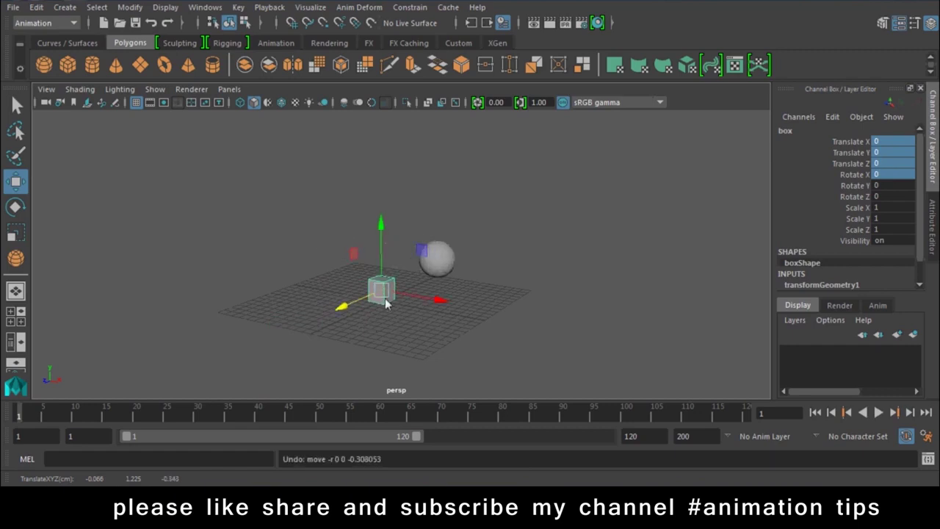
Step: Move the box around to check the sphere, then zero all its translate channels again
mouse_move(385, 299)
alt+mouse_down()
mouse_move(401, 274)
mouse_move(345, 263)
mouse_move(298, 225)
alt+mouse_up()
alt+drag(305, 268, 318, 218)
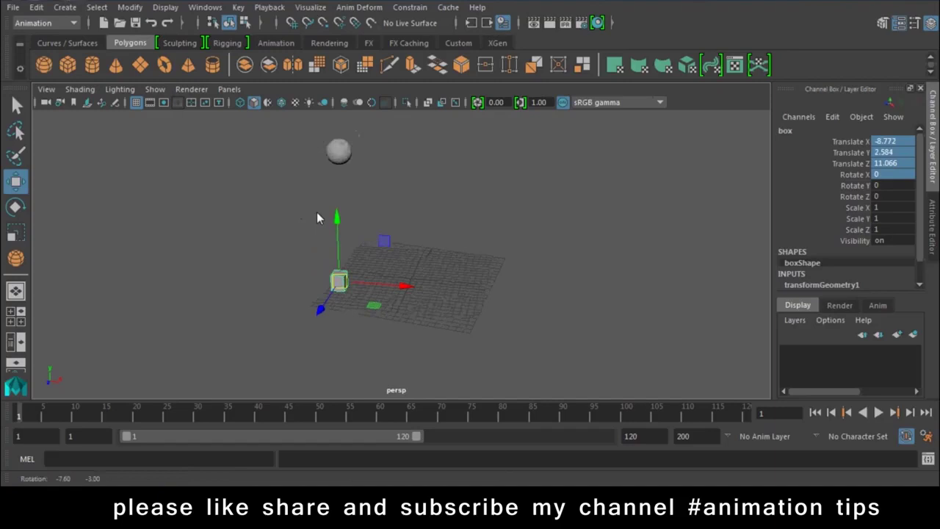
mouse_move(314, 281)
mouse_down()
mouse_move(416, 275)
mouse_move(395, 307)
mouse_move(413, 210)
mouse_move(411, 242)
mouse_up()
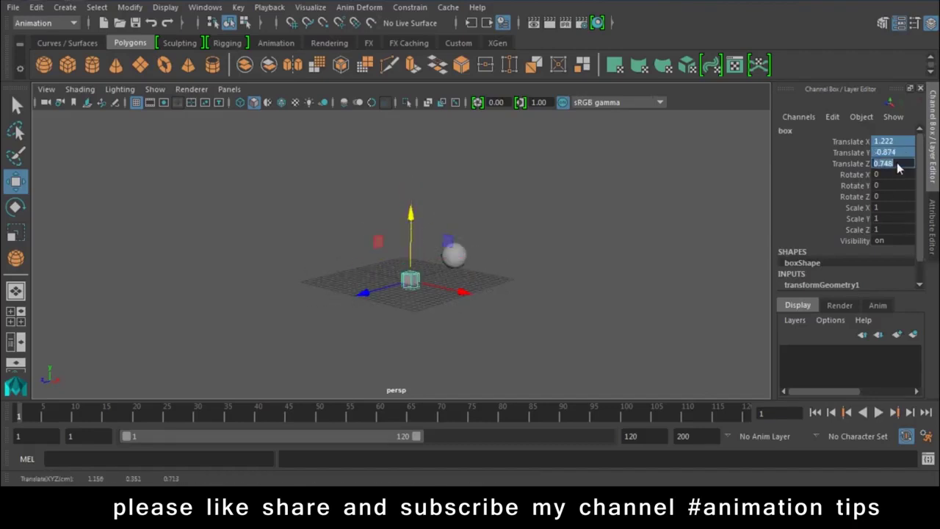
text(0)
key(Return)
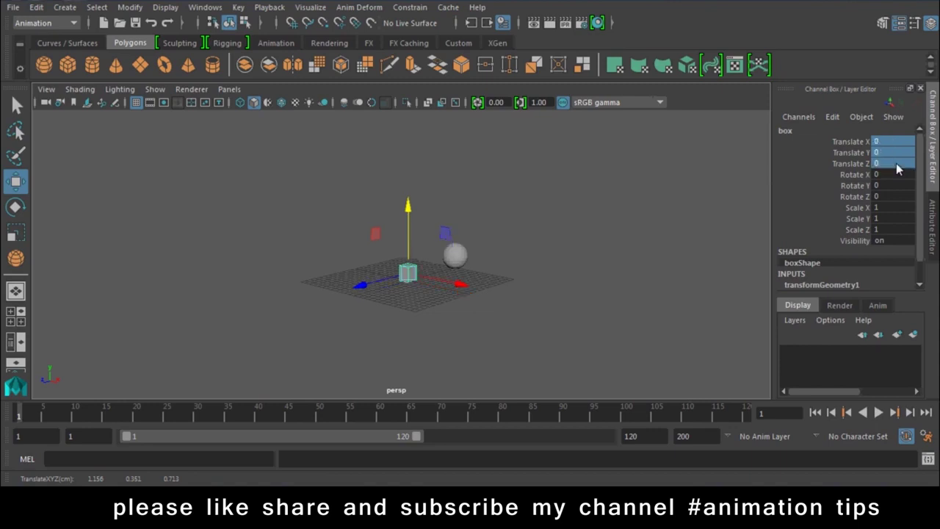
alt+drag(477, 210, 375, 306)
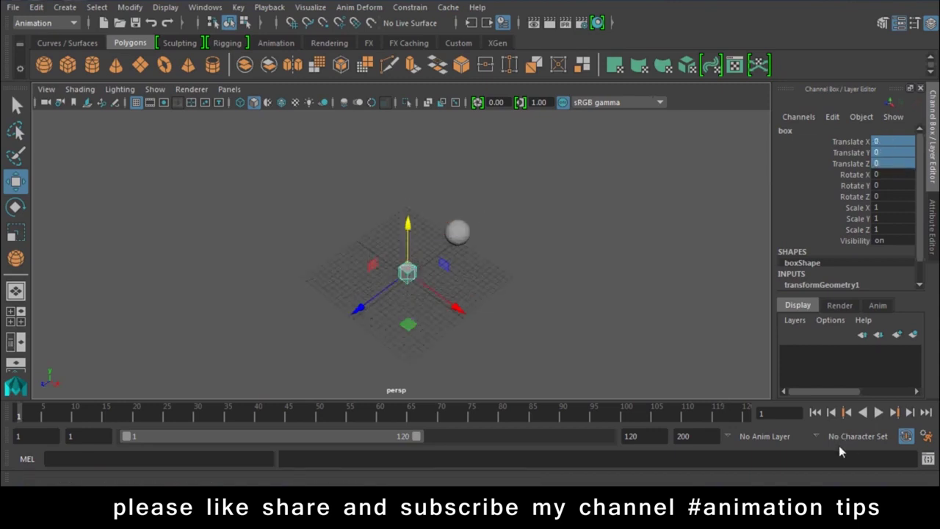
Step: Key the box at frame 1, then at frame 30 move it to Translate X -11.267, Z 11.261
key(s)
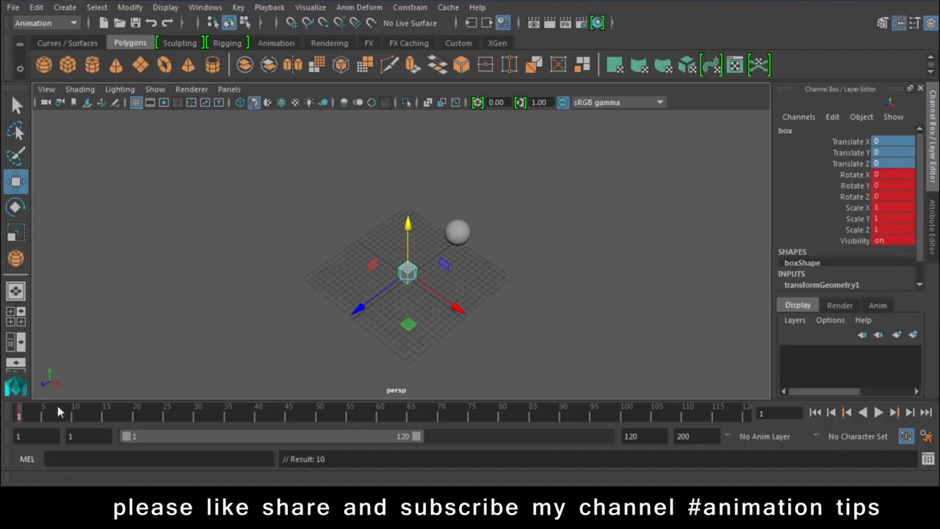
drag(26, 417, 208, 413)
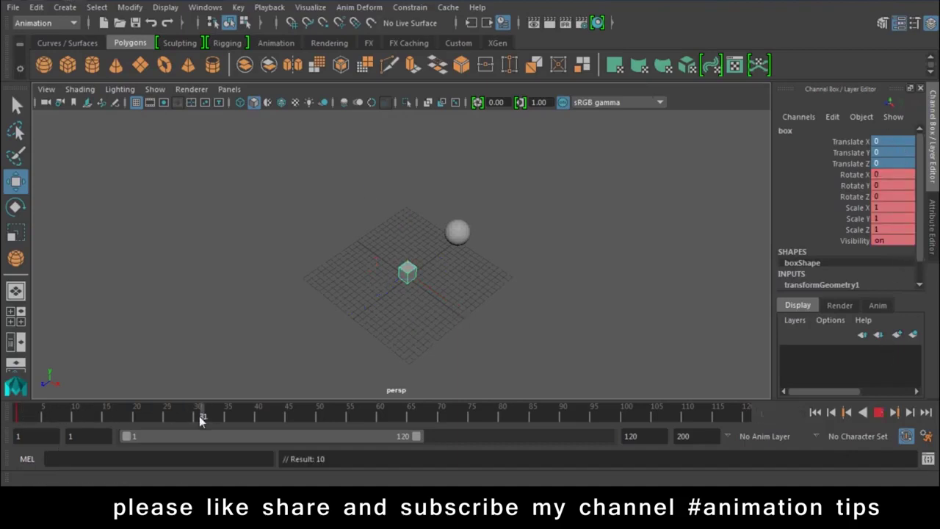
drag(383, 290, 342, 332)
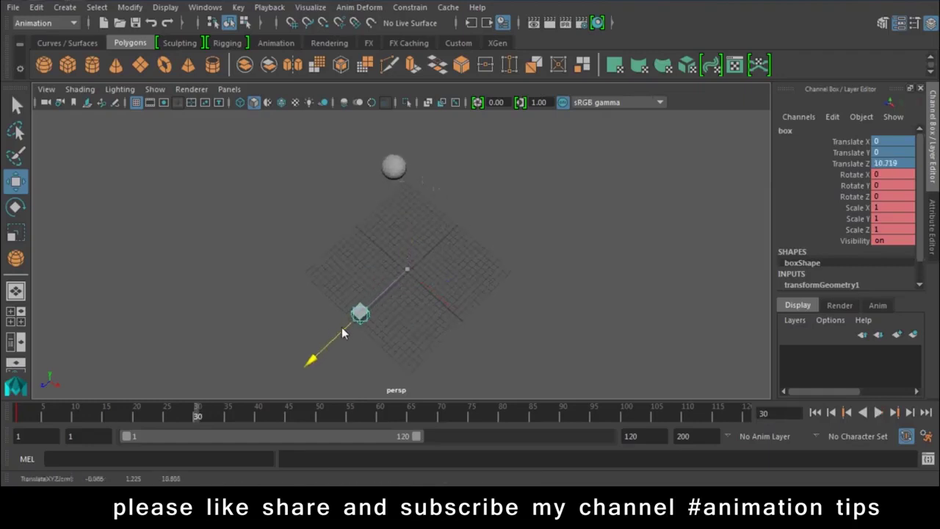
mouse_move(410, 367)
mouse_down()
mouse_move(348, 329)
mouse_move(385, 298)
mouse_up()
click(348, 335)
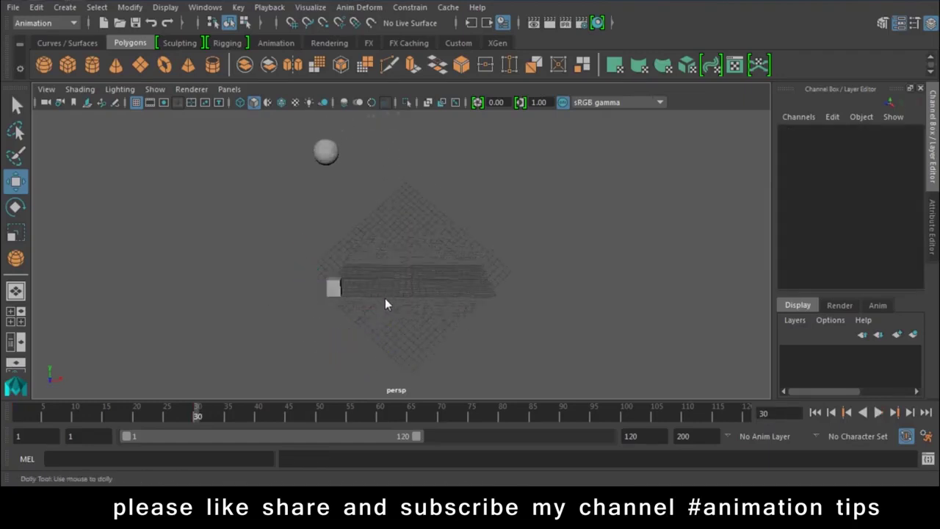
Step: Play the animation from frame 1, stop it, and return to frame 1
click(817, 413)
click(879, 413)
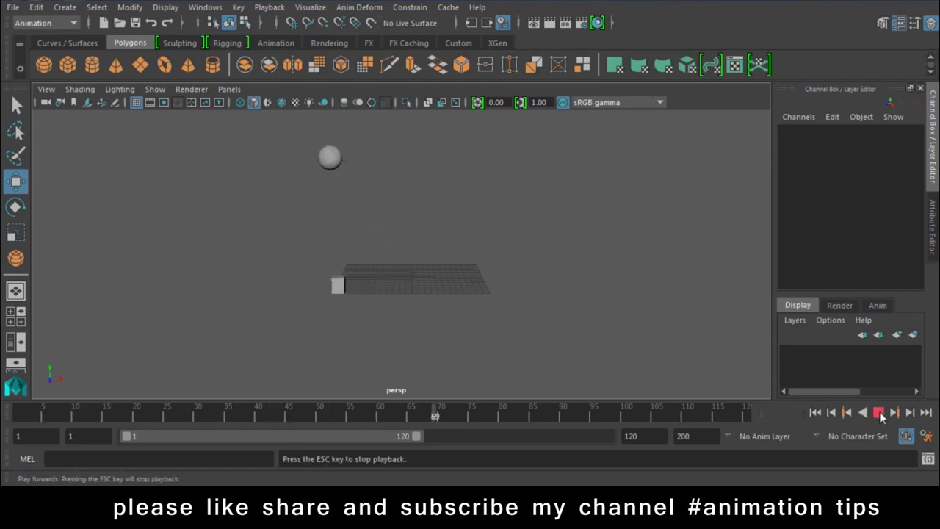
click(878, 413)
click(816, 412)
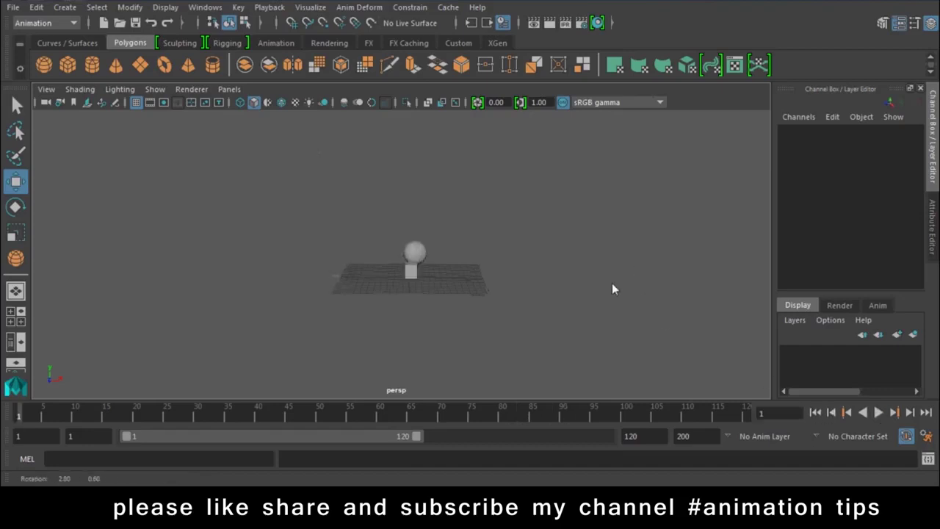
alt+drag(612, 283, 429, 288)
Step: Test-move the box several times, undoing each move to return it to the origin
click(409, 272)
drag(382, 308, 303, 379)
key(ctrl+z)
mouse_move(466, 315)
mouse_down()
mouse_move(410, 274)
mouse_move(330, 287)
mouse_up()
key(ctrl+z)
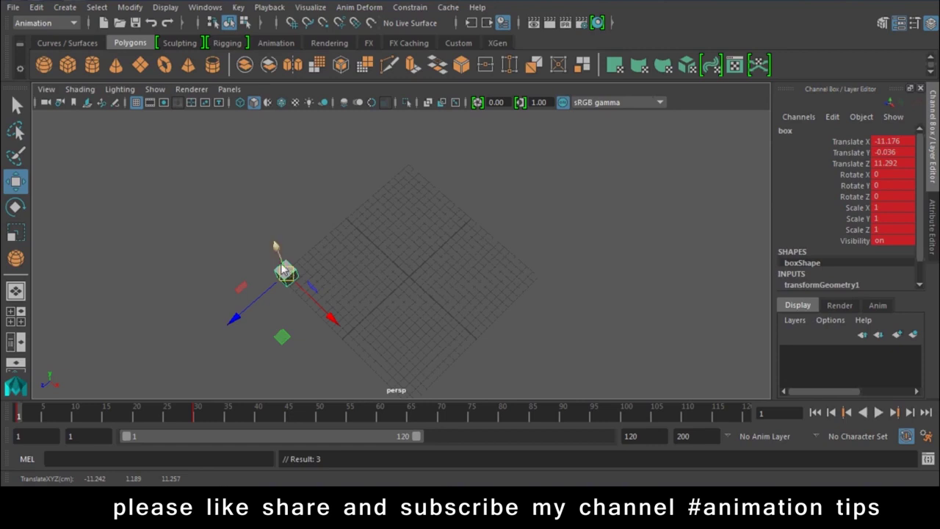
key(ctrl+z)
drag(367, 314, 323, 364)
key(ctrl+z)
key(shift+z)
key(ctrl+z)
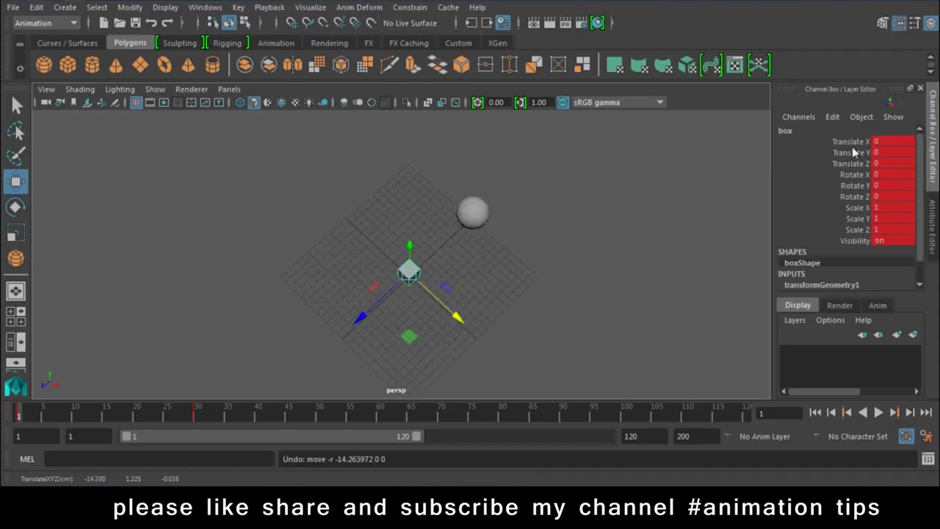
Step: Break the keyed connections on all of the box's channels
drag(852, 142, 853, 241)
right_click(835, 209)
click(827, 246)
mouse_move(431, 329)
alt+mouse_down()
mouse_move(509, 243)
mouse_move(555, 268)
alt+mouse_up()
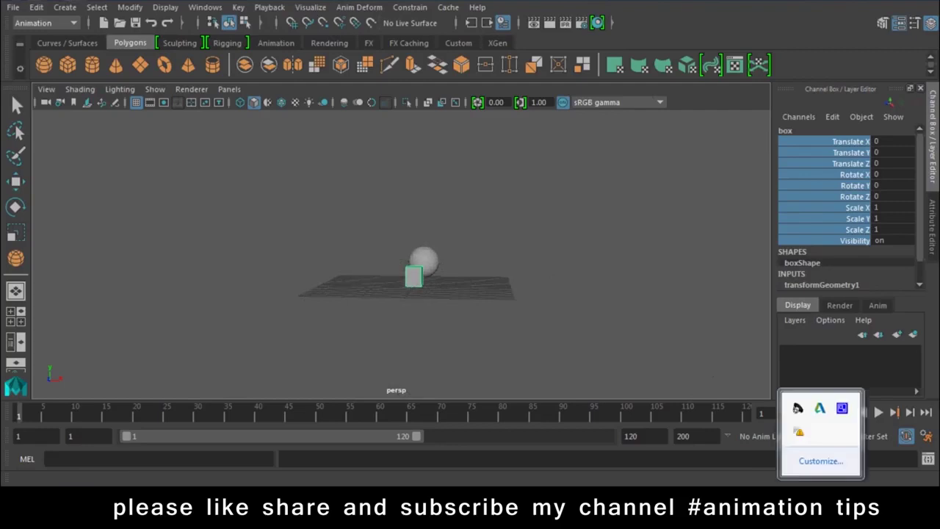
Step: Start a new scene, discarding the unsaved changes
click(842, 407)
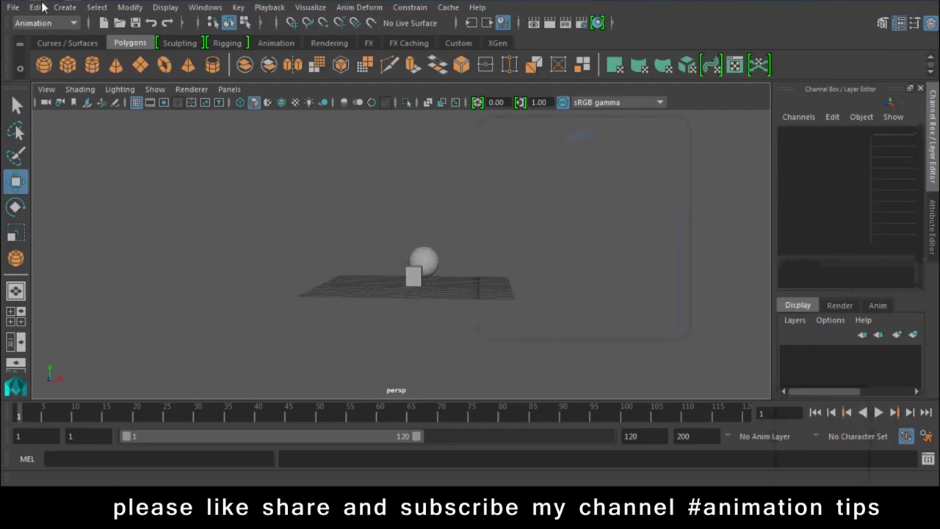
click(13, 8)
click(29, 31)
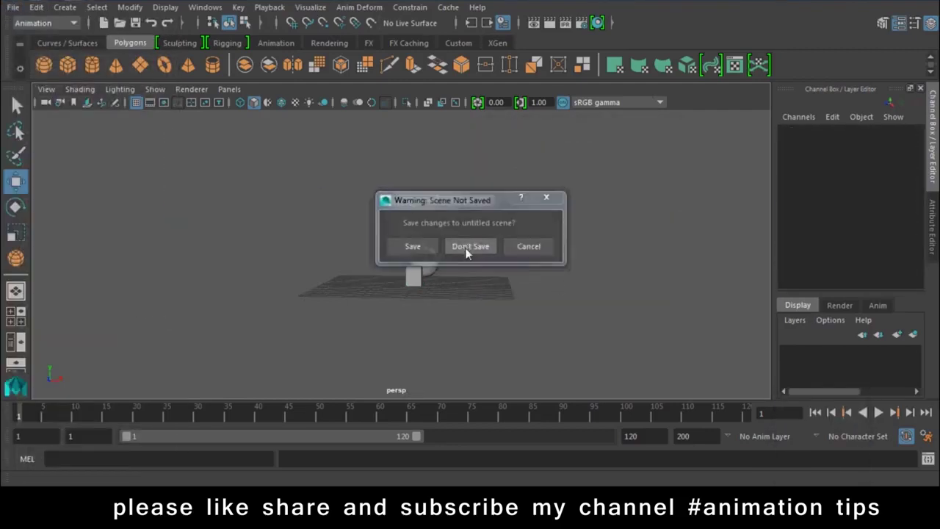
click(468, 249)
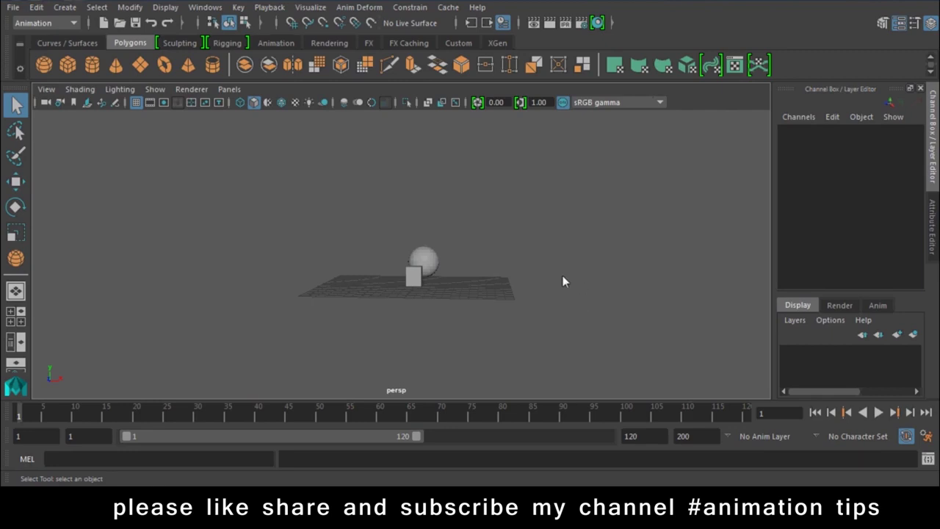
Step: Zoom in on the empty grid and drag out a polygon cube
alt+right_drag(411, 262, 482, 338)
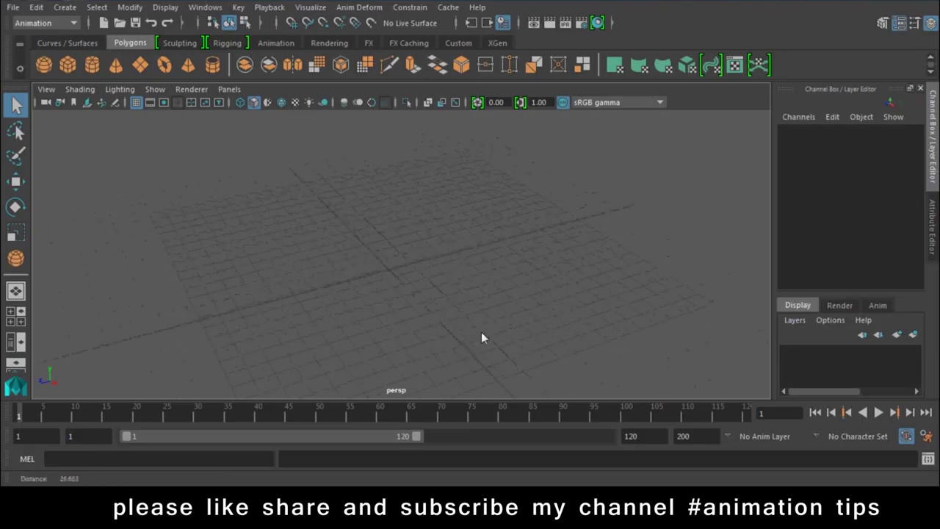
click(68, 65)
mouse_move(400, 256)
mouse_down()
mouse_move(346, 329)
mouse_move(339, 177)
mouse_up()
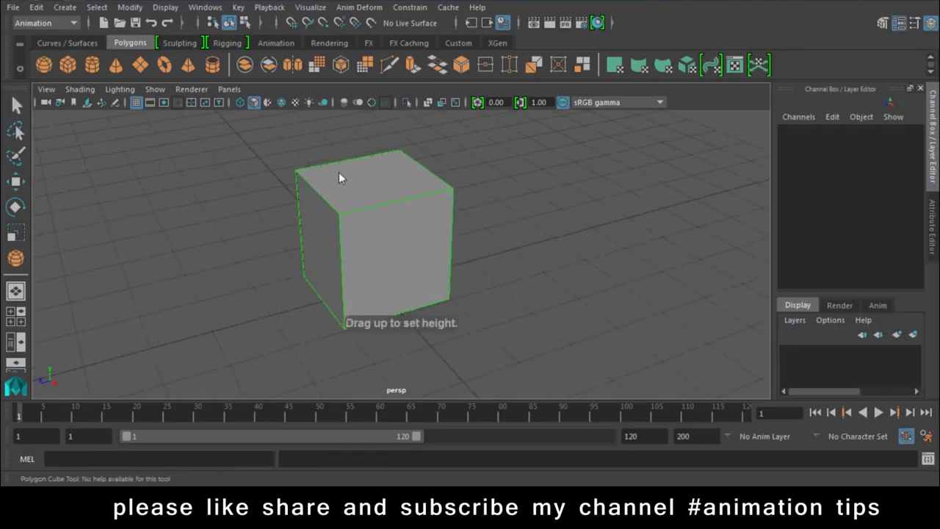
key(w)
alt+drag(401, 243, 305, 241)
alt+right_drag(306, 242, 489, 316)
alt+drag(489, 316, 401, 271)
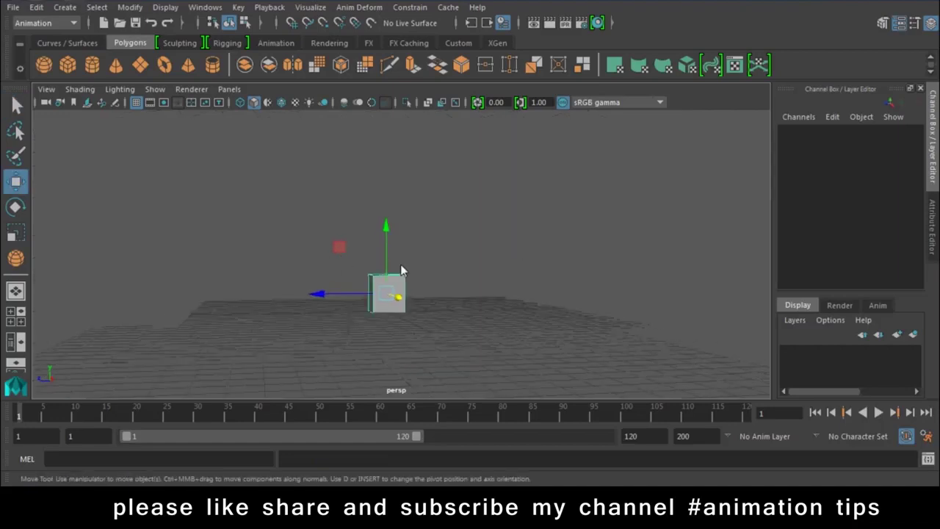
alt+right_drag(391, 231, 495, 326)
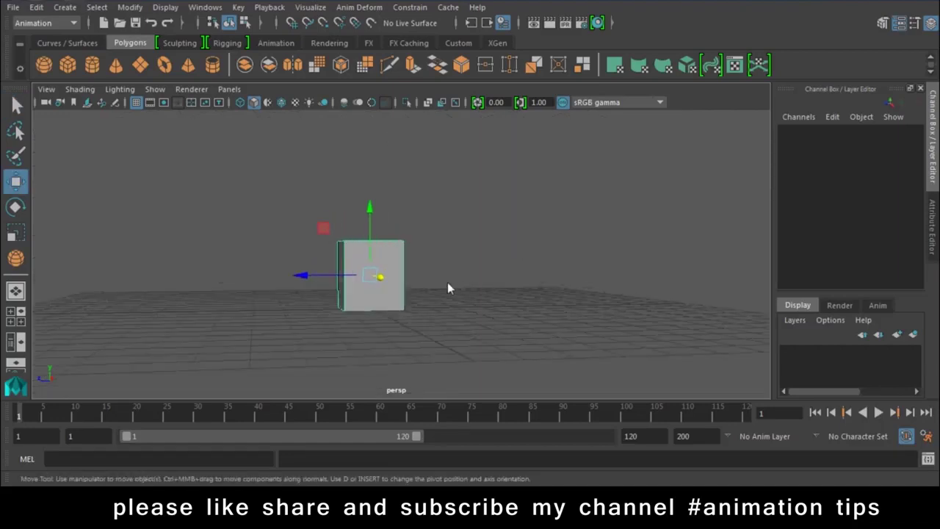
alt+right_drag(449, 289, 474, 284)
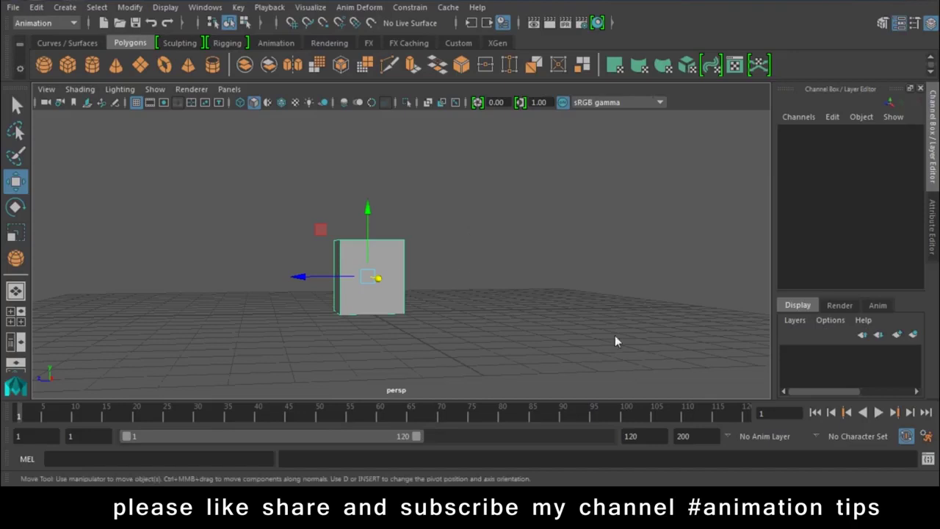
Step: Draw a fresh polygon cube on the grid and select it from a side-on view
click(821, 514)
click(843, 409)
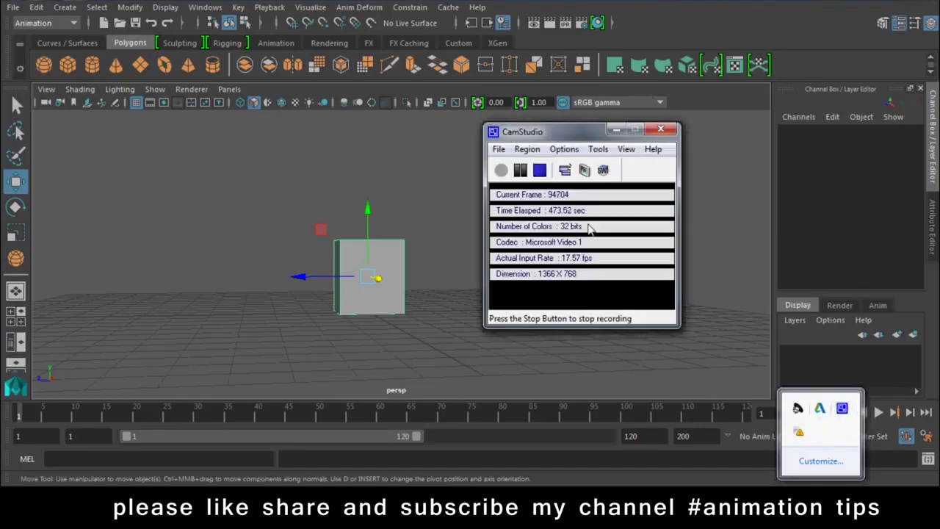
mouse_move(360, 243)
alt+mouse_down()
mouse_move(382, 255)
mouse_move(124, 151)
alt+mouse_up()
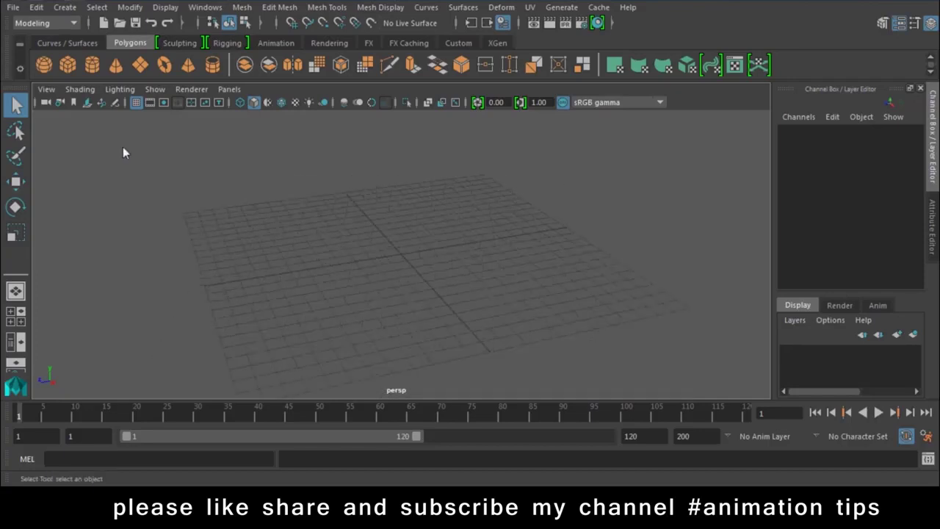
click(68, 65)
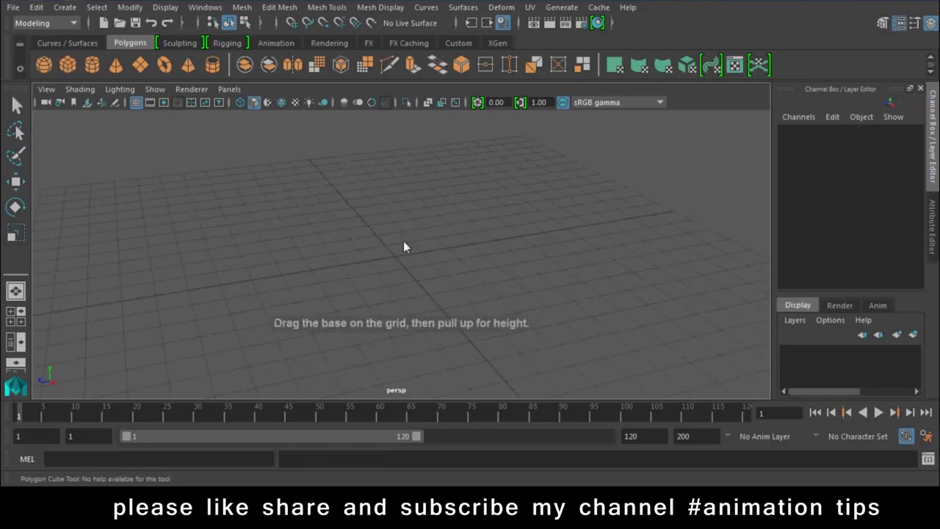
drag(380, 271, 381, 235)
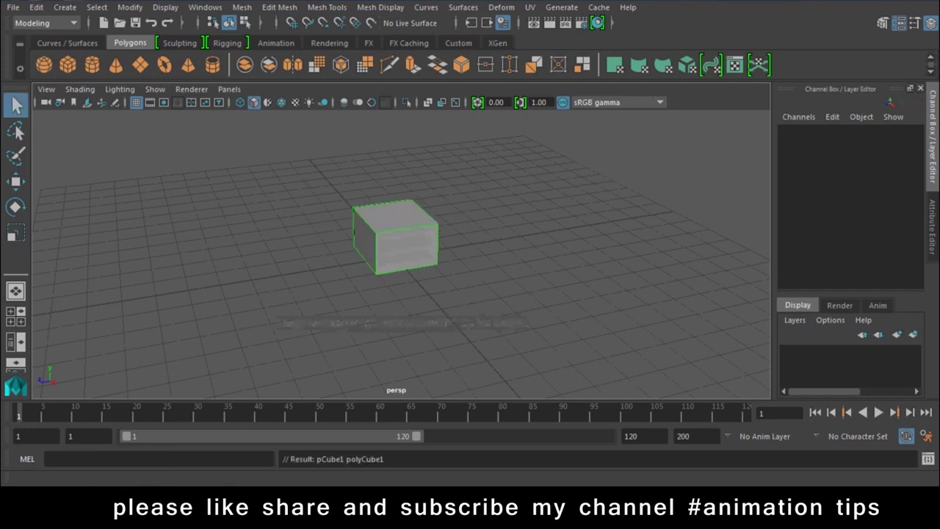
key(w)
mouse_move(466, 274)
alt+mouse_down()
mouse_move(391, 253)
mouse_move(366, 300)
alt+mouse_up()
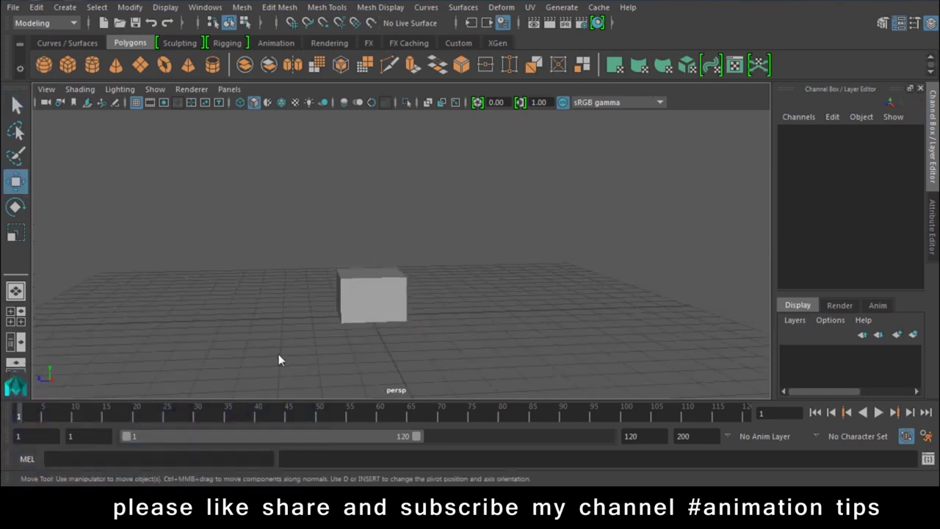
click(364, 312)
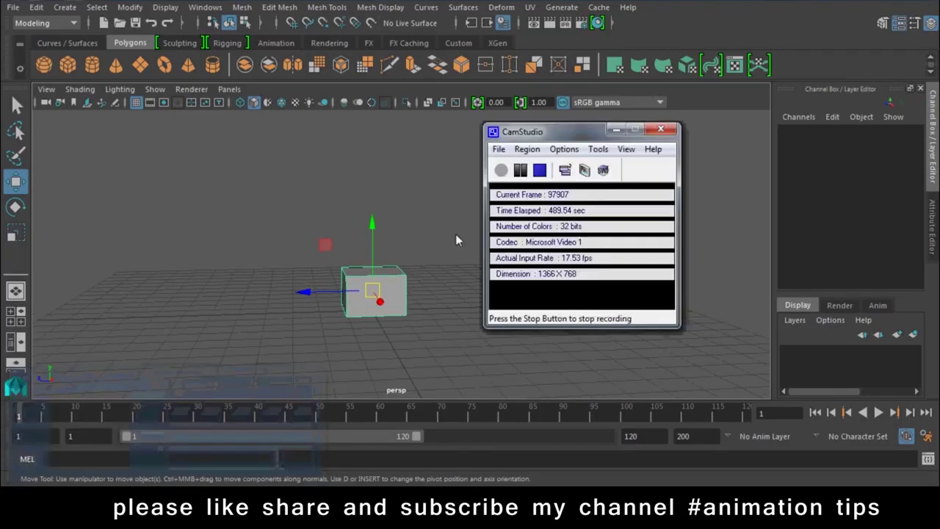
click(368, 148)
alt+middle_drag(390, 204, 373, 215)
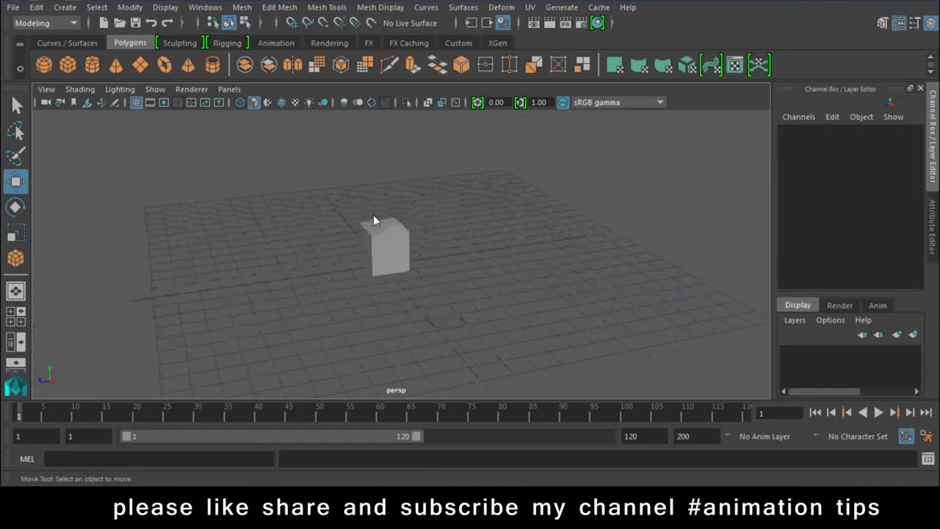
click(365, 279)
mouse_move(389, 275)
alt+mouse_down()
mouse_move(336, 319)
mouse_move(382, 357)
alt+mouse_up()
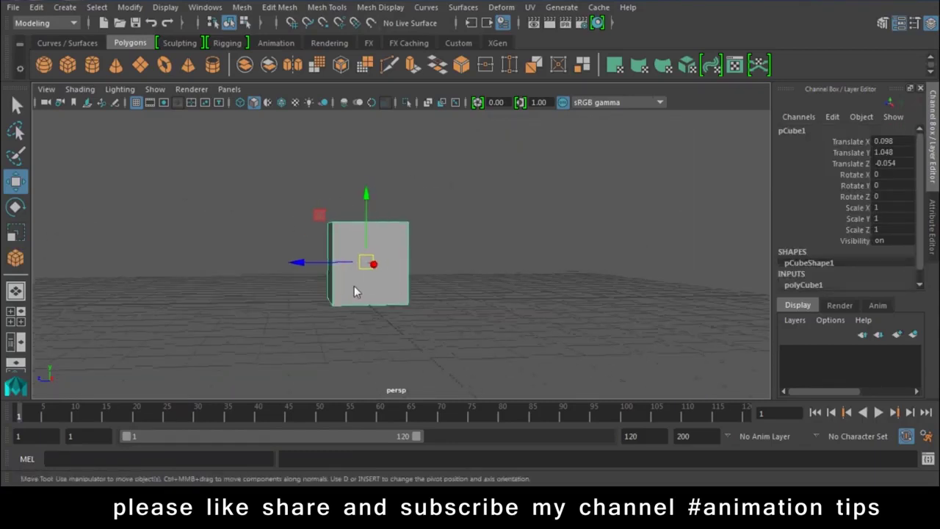
Step: Snap the cube's pivot to its bottom edge and check it in the front view
key(d)
mouse_move(368, 195)
mouse_down()
mouse_move(379, 249)
mouse_move(433, 282)
mouse_up()
key(d)
key(space)
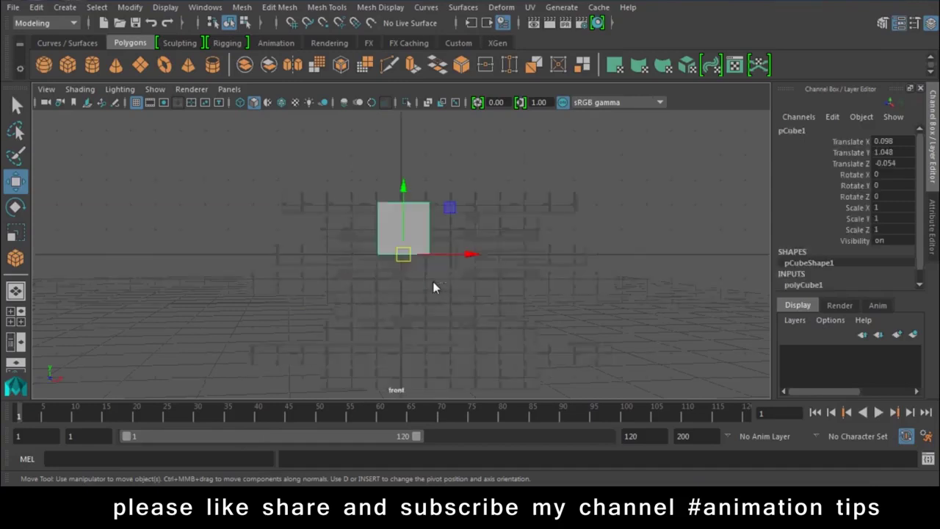
scroll(554, 319, up, 3)
scroll(485, 287, up, 3)
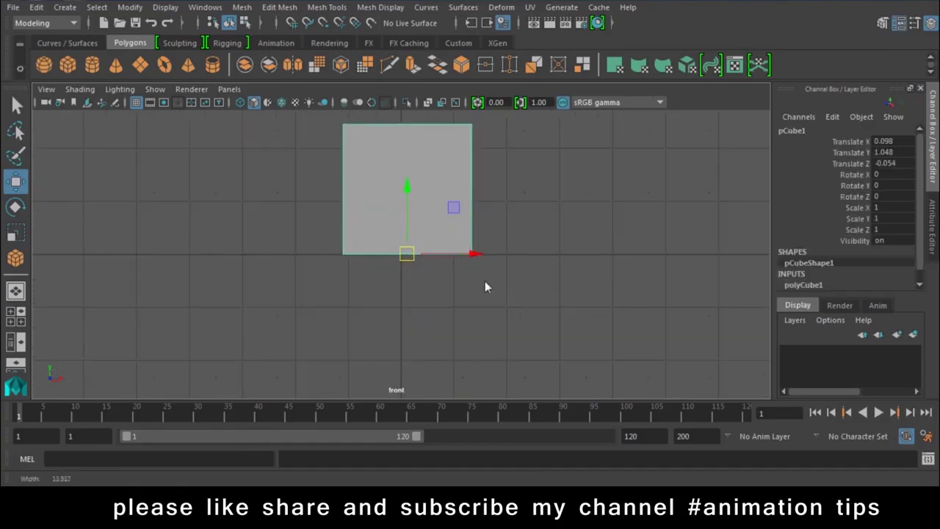
key(space)
drag(485, 281, 495, 250)
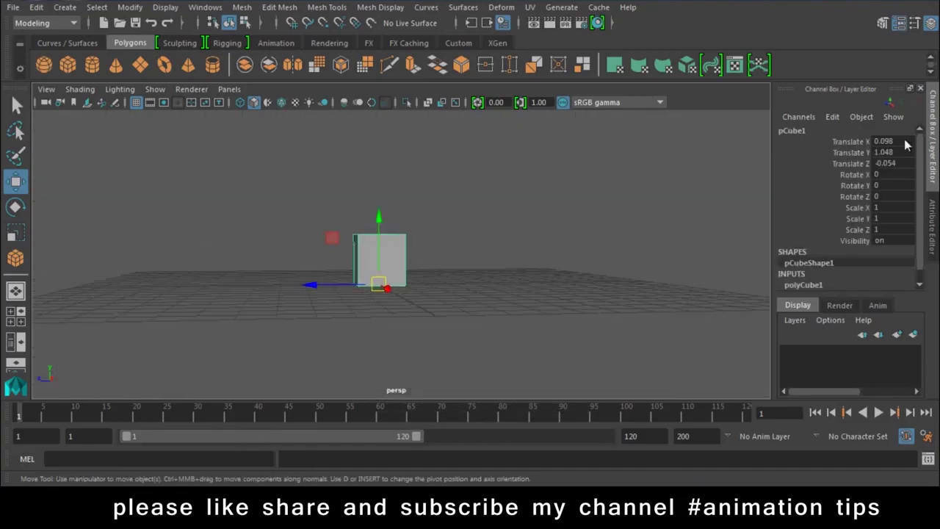
click(143, 11)
Step: Freeze the cube's transforms, then stack duplicates on top with Ctrl+D and Shift+D
click(169, 70)
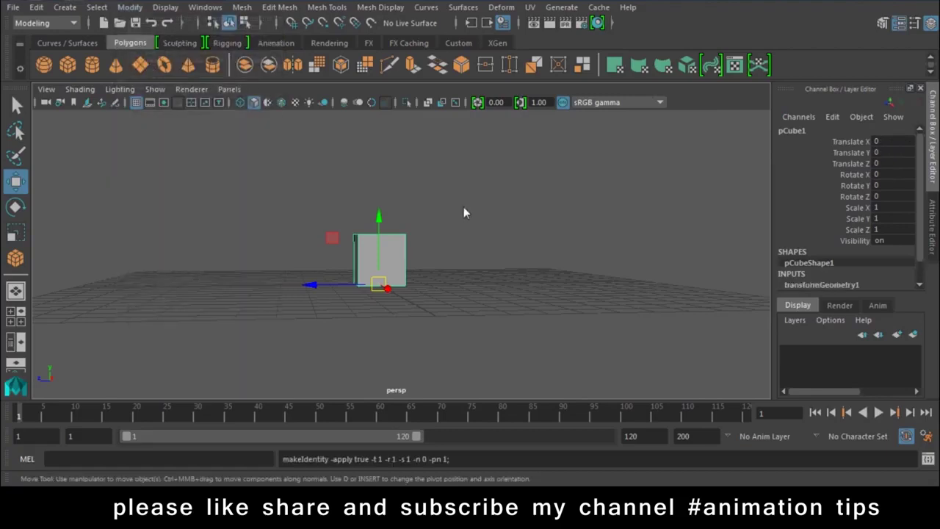
alt+middle_drag(464, 207, 415, 255)
key(ctrl+d)
drag(361, 285, 364, 232)
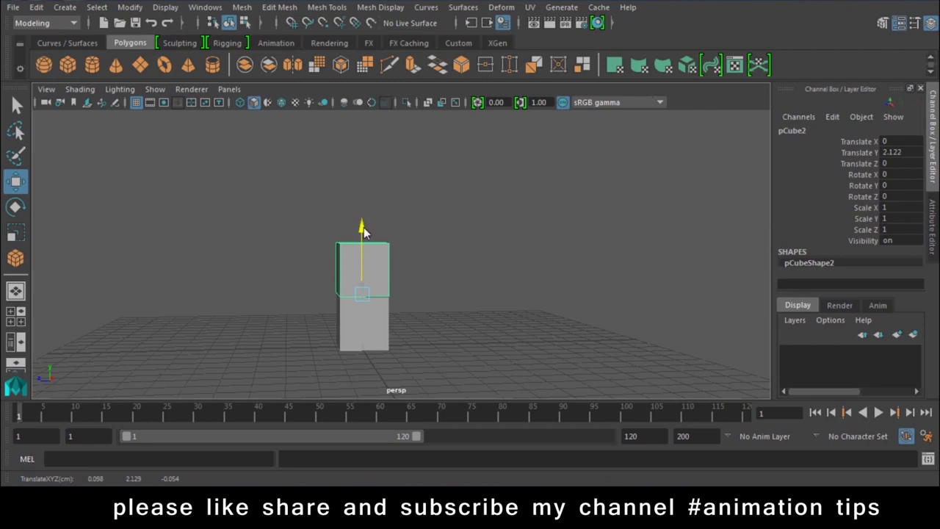
key(shift+d)
key(shift+d)
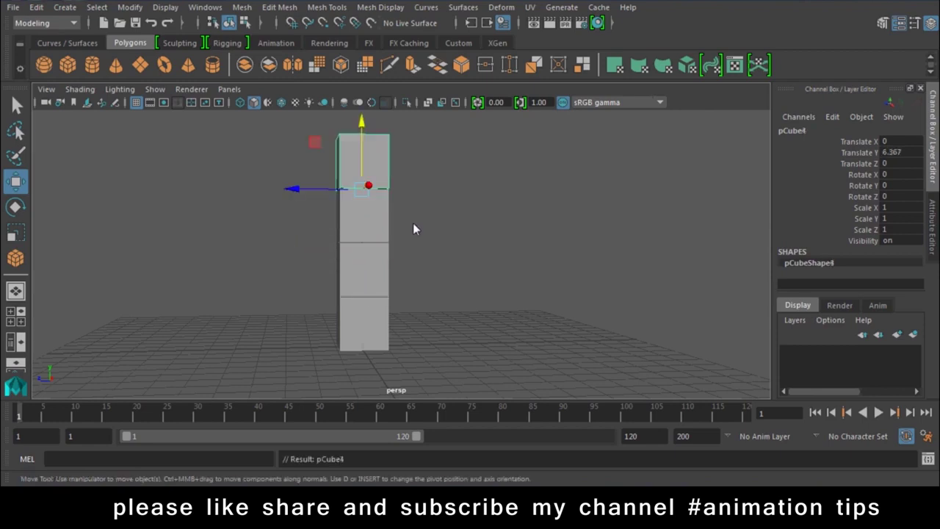
key(shift+d)
Step: Select the bottom, second and top cubes to check the five-cube column
alt+middle_drag(432, 265, 390, 253)
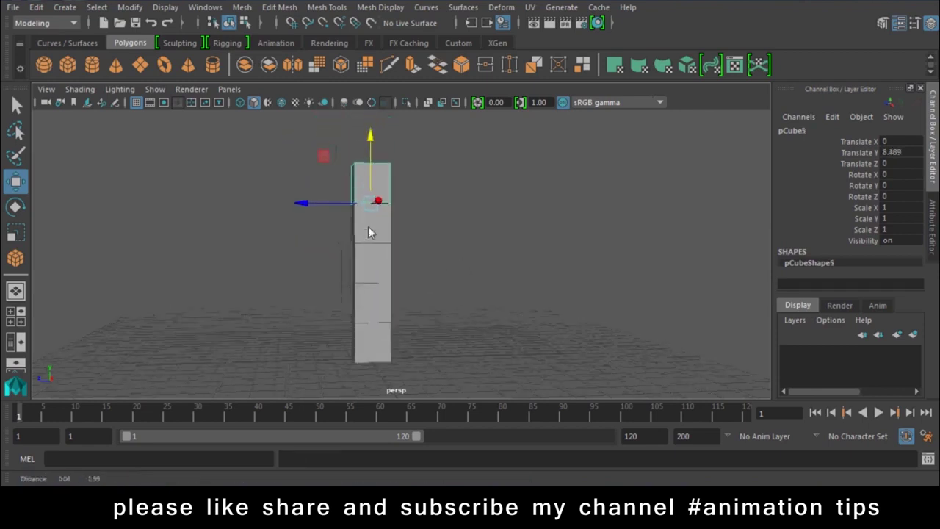
alt+middle_drag(372, 332, 384, 274)
click(384, 274)
alt+right_drag(402, 282, 439, 371)
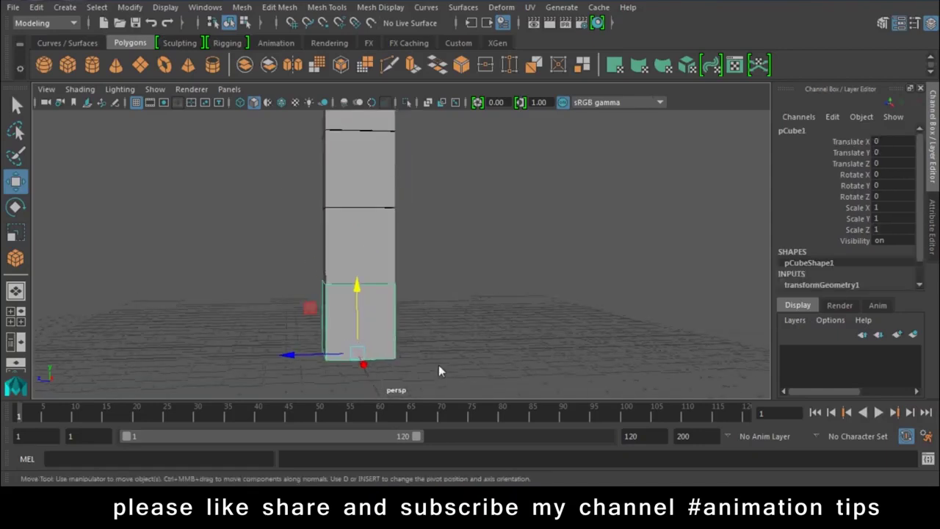
click(388, 267)
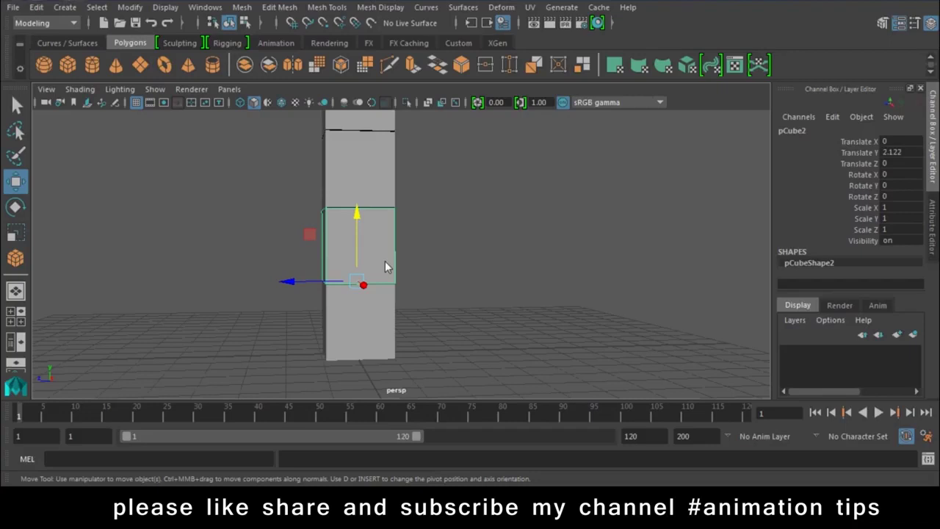
alt+drag(415, 267, 371, 285)
click(381, 188)
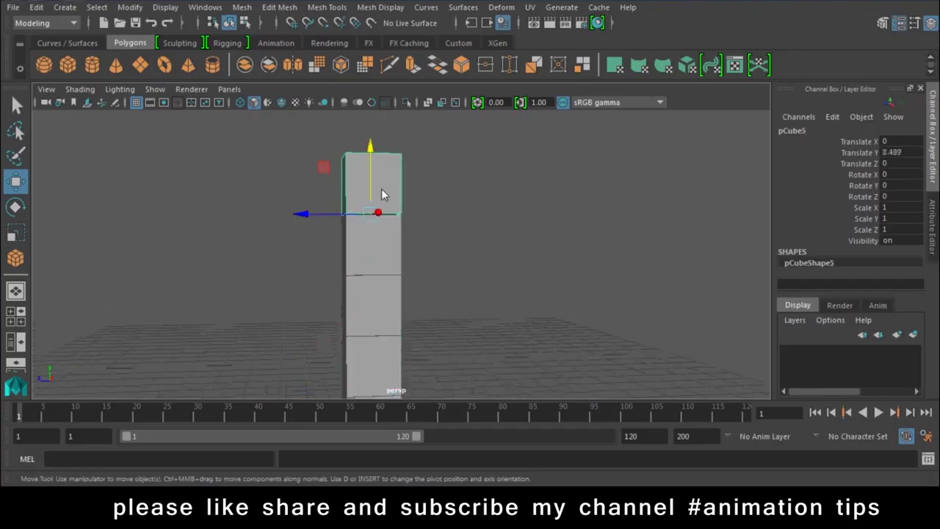
alt+drag(381, 189, 379, 250)
Step: Parent each cube in the column to the cube below it with P
click(462, 208)
click(391, 168)
click(376, 213)
key(ctrl+z)
click(376, 214)
click(371, 264)
click(371, 329)
key(p)
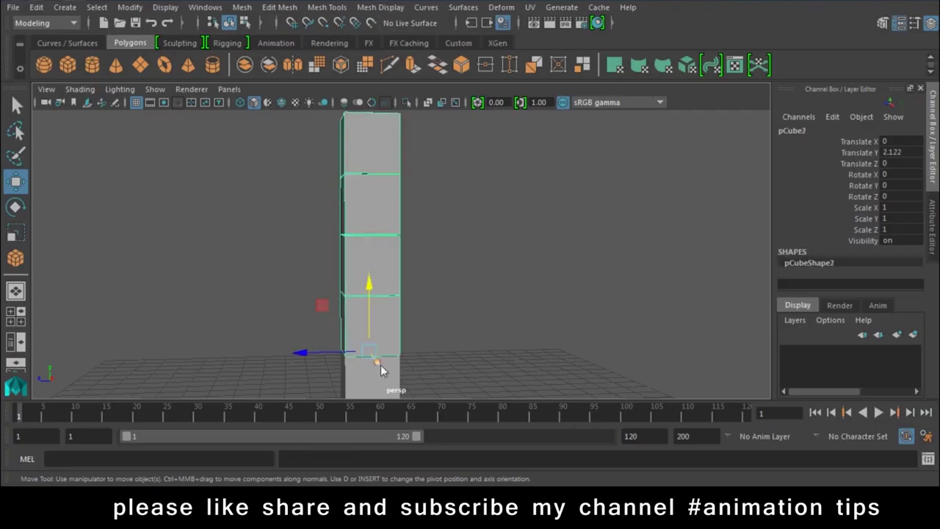
shift+click(371, 380)
key(p)
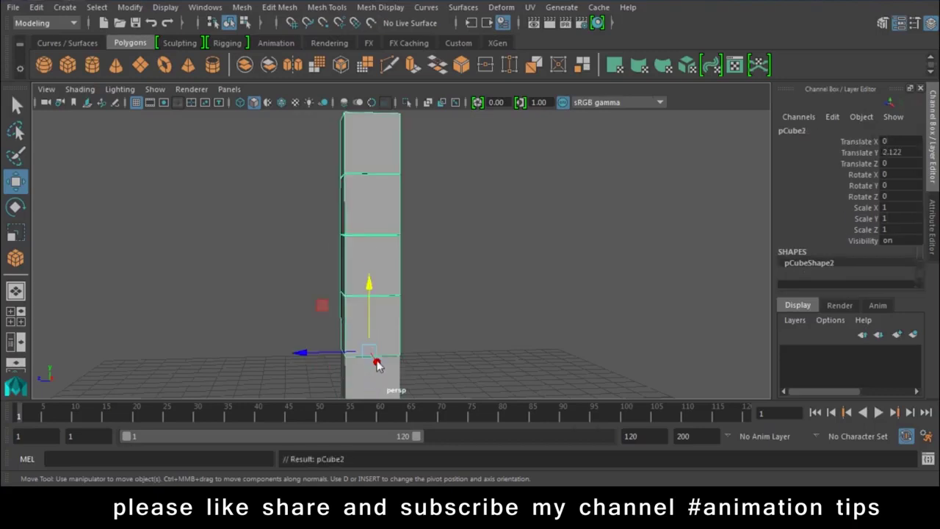
click(420, 290)
alt+right_drag(421, 289, 380, 180)
Step: Test the chain by rotating the top cube 180 on X, then undo it
click(374, 236)
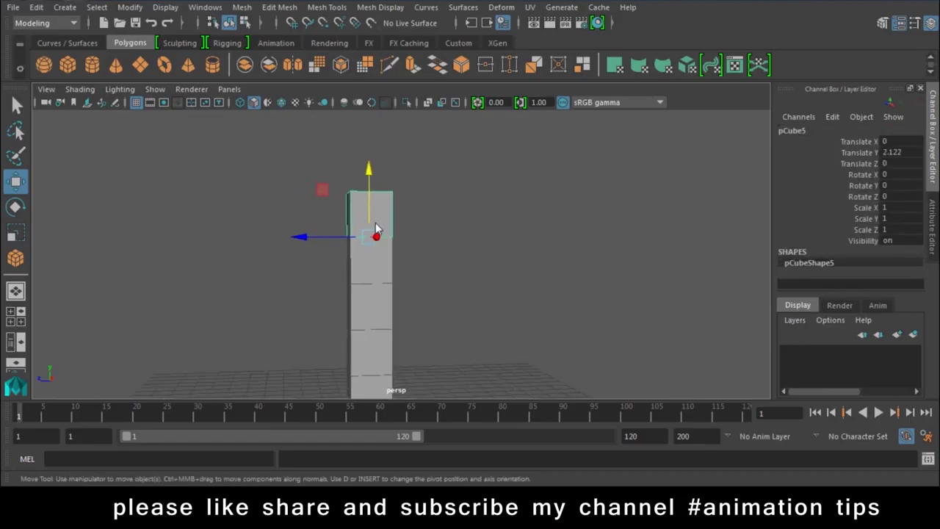
alt+drag(419, 256, 274, 386)
click(275, 385)
click(381, 238)
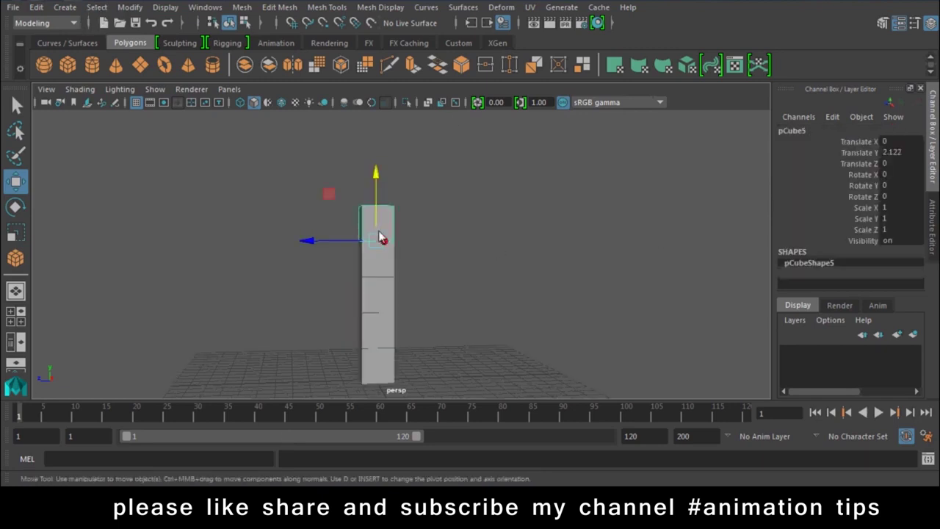
key(e)
drag(340, 189, 365, 301)
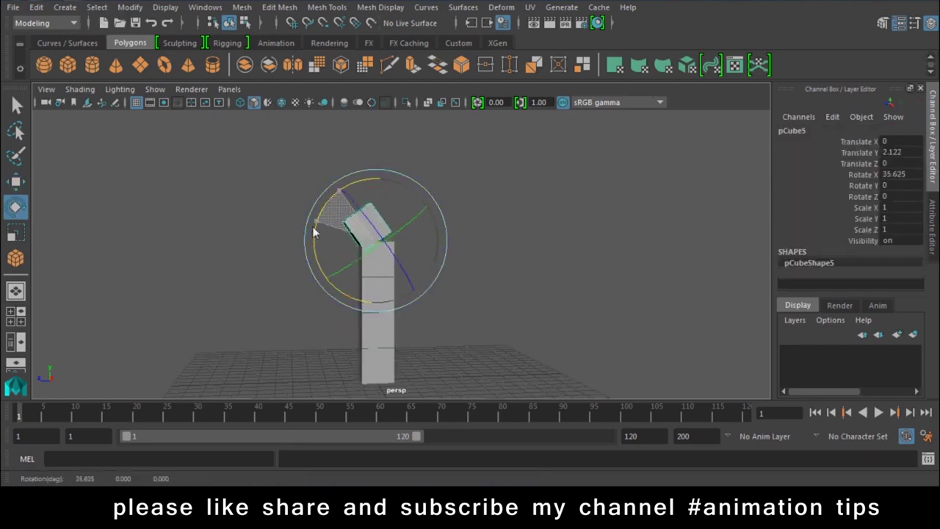
double_click(902, 177)
text(180)
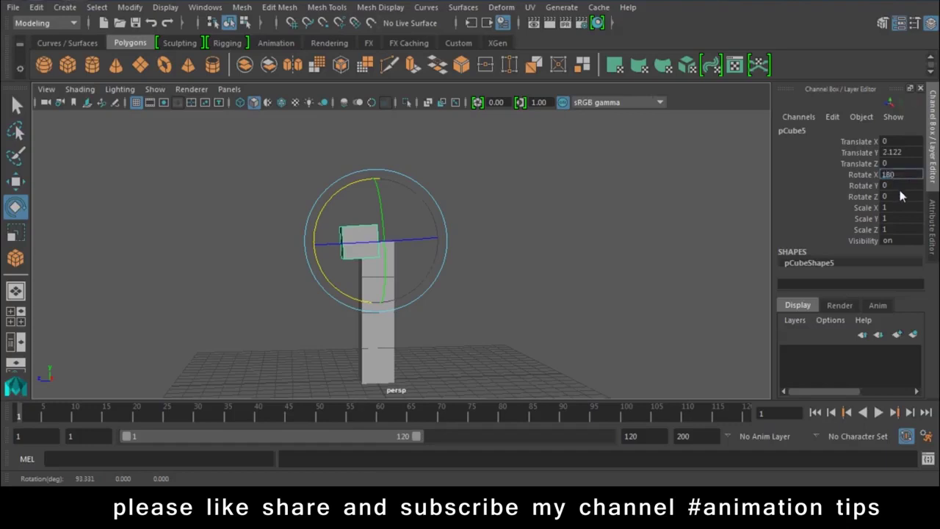
key(Return)
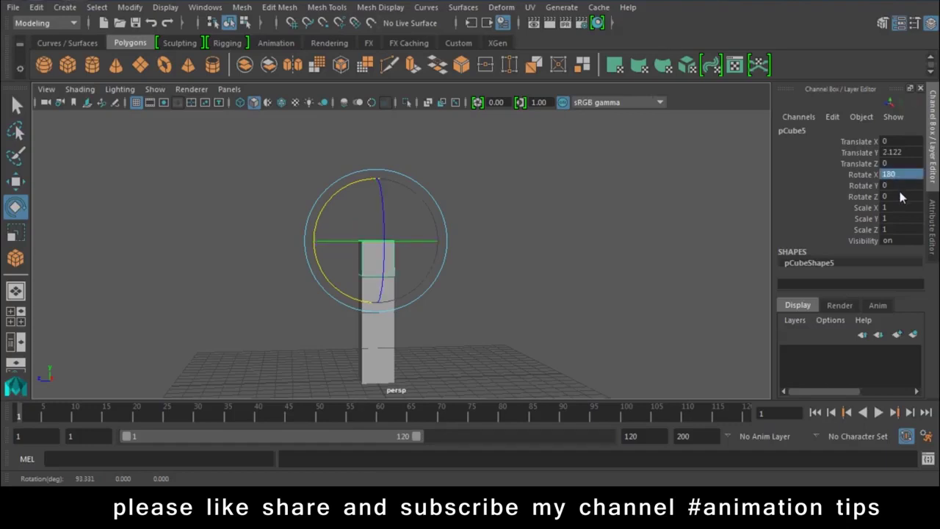
scroll(456, 272, up, 3)
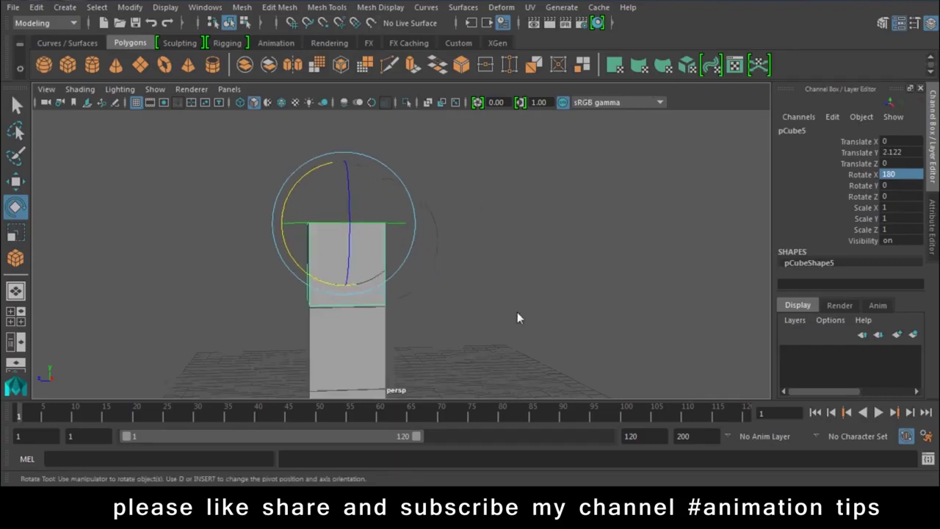
key(ctrl+z)
key(ctrl+z)
Step: Open the Outliner, move it aside, and expand the cube hierarchy down to pCube5
click(205, 6)
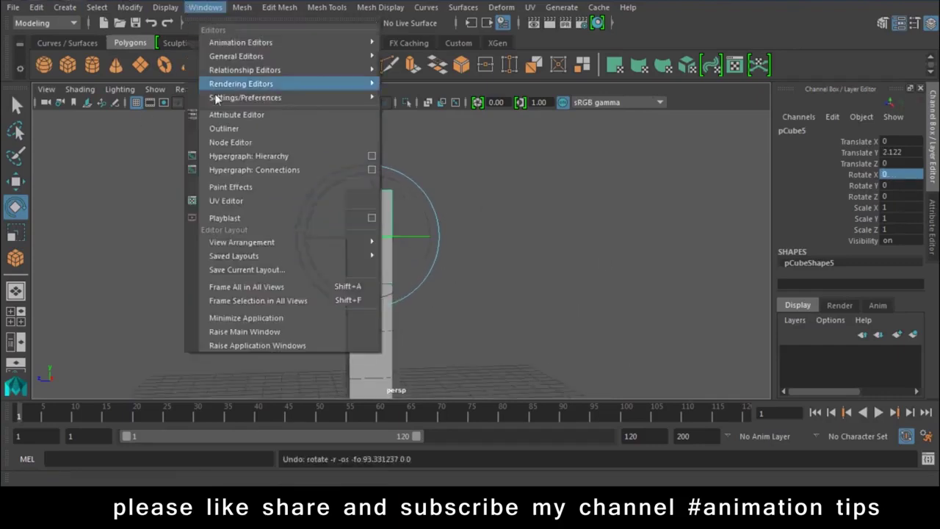
click(220, 128)
mouse_move(534, 297)
mouse_down()
mouse_move(115, 101)
mouse_move(88, 54)
mouse_up()
click(58, 157)
click(72, 170)
click(87, 185)
click(86, 185)
click(99, 198)
Step: Set pCube5's Rotate X to 180
click(260, 249)
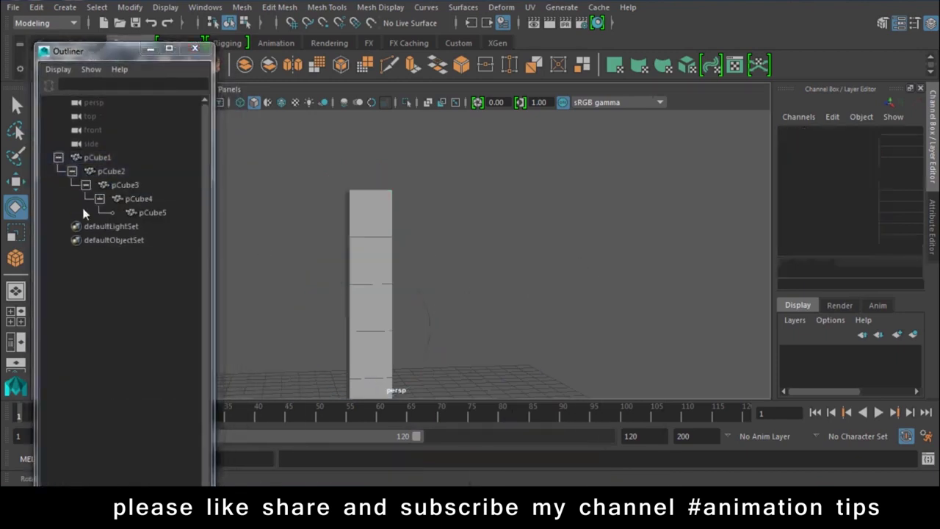
click(153, 213)
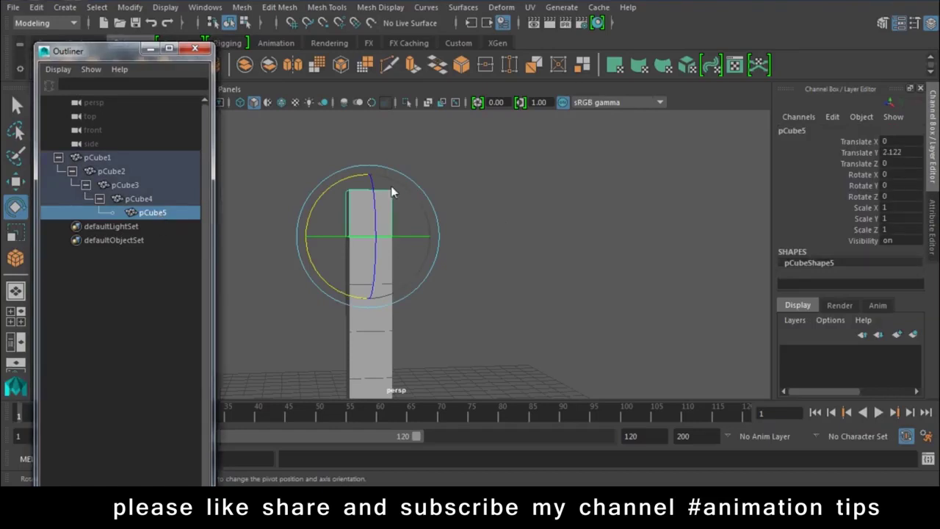
drag(339, 189, 320, 221)
click(895, 175)
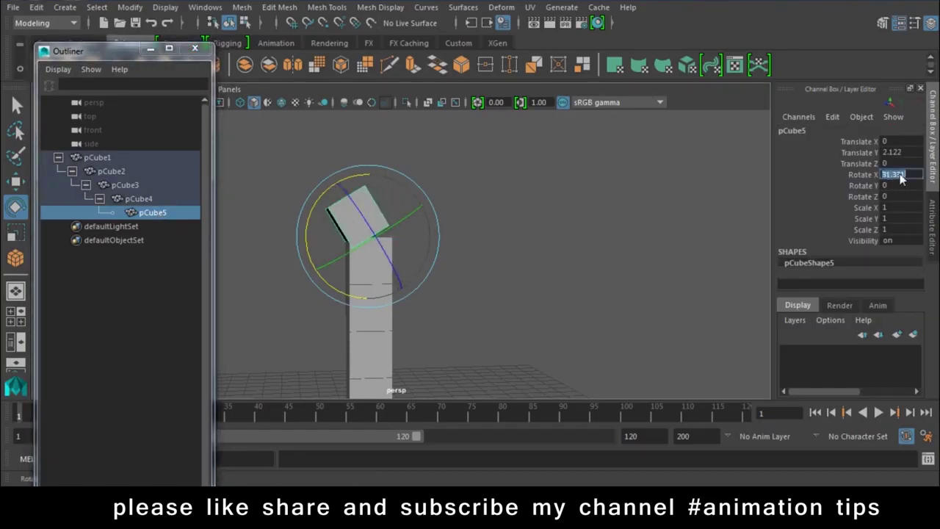
text(180)
key(Return)
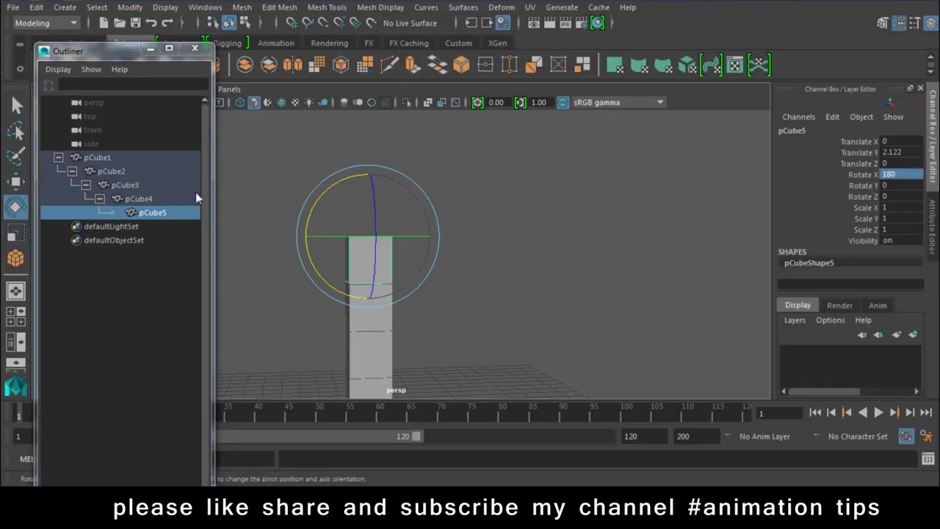
Step: Set Rotate X to 180 on pCube4 and pCube3
click(138, 199)
click(863, 174)
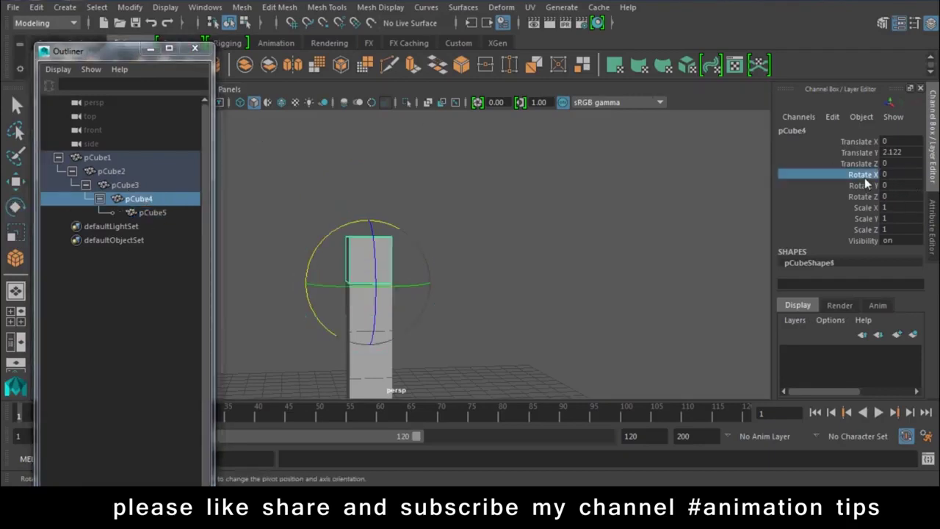
middle_drag(352, 287, 877, 152)
click(896, 176)
text(1)
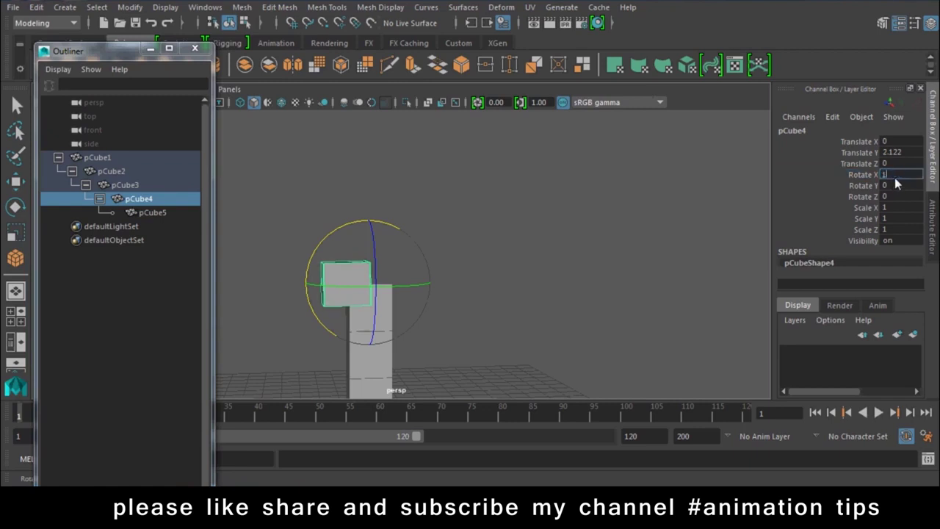
text(80)
key(Return)
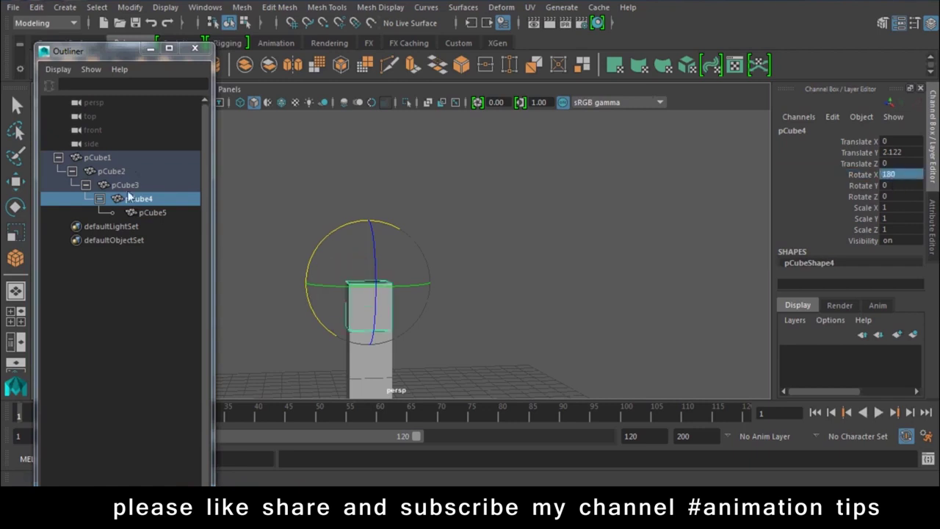
click(138, 188)
click(859, 175)
middle_drag(602, 216, 307, 285)
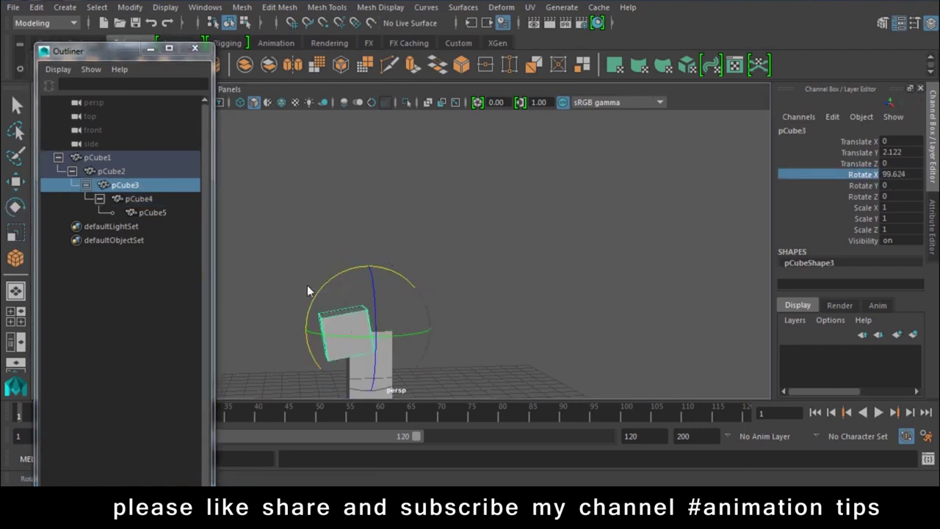
click(914, 177)
text(18)
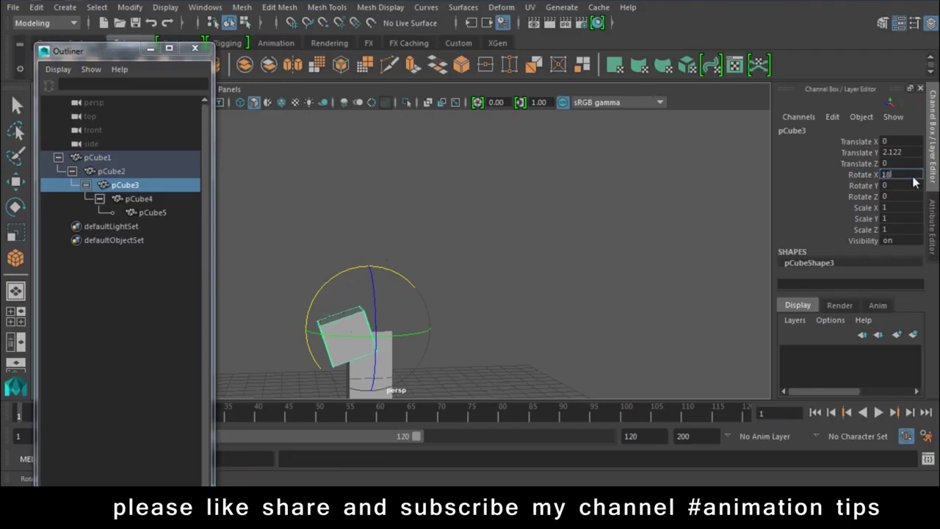
text(0)
key(Return)
Step: Set pCube2's Rotate X to 180 and view the folded cube from above
key(e)
click(140, 199)
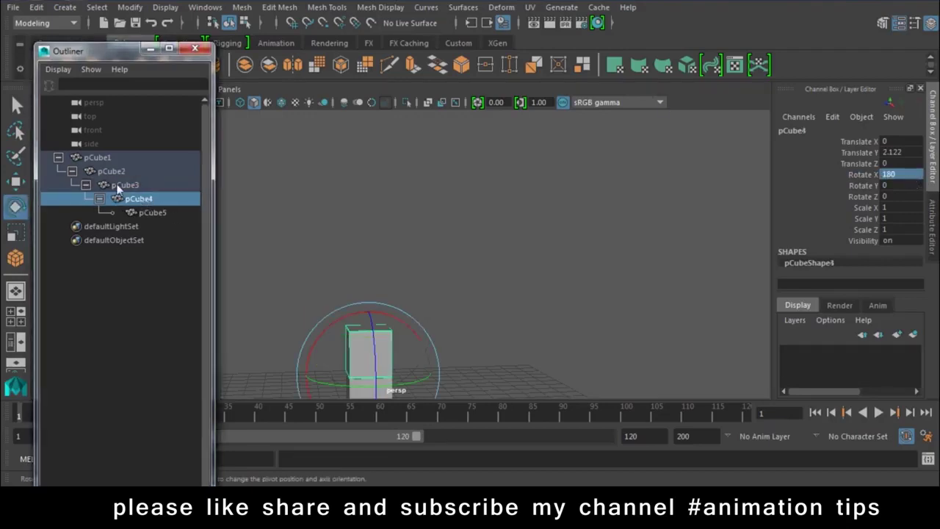
key(Up)
key(Up)
click(900, 175)
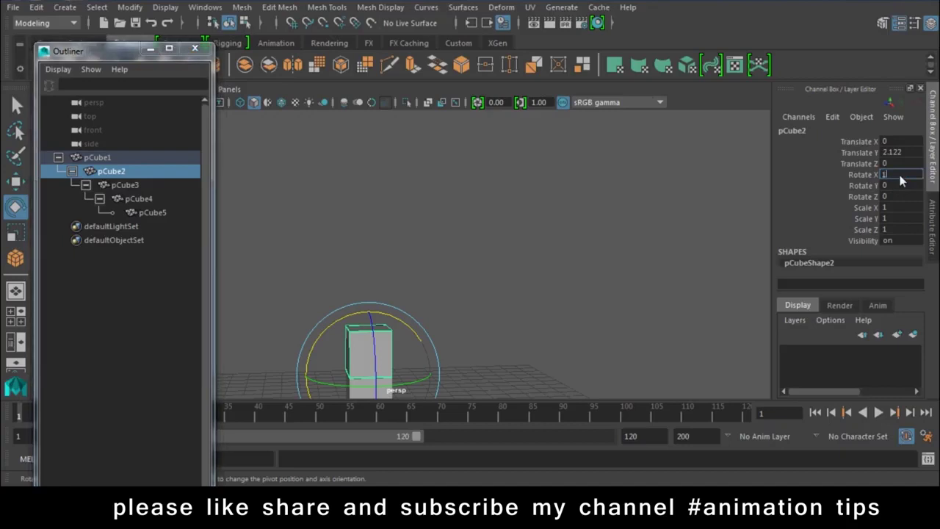
key(Return)
click(455, 338)
mouse_move(455, 338)
alt+mouse_down()
mouse_move(489, 255)
mouse_move(487, 204)
alt+mouse_up()
key(ctrl+z)
Step: Draw a NURBS circle, nurbsCircle1, around the cube from the Curves/Surfaces shelf and zero its translation
key(w)
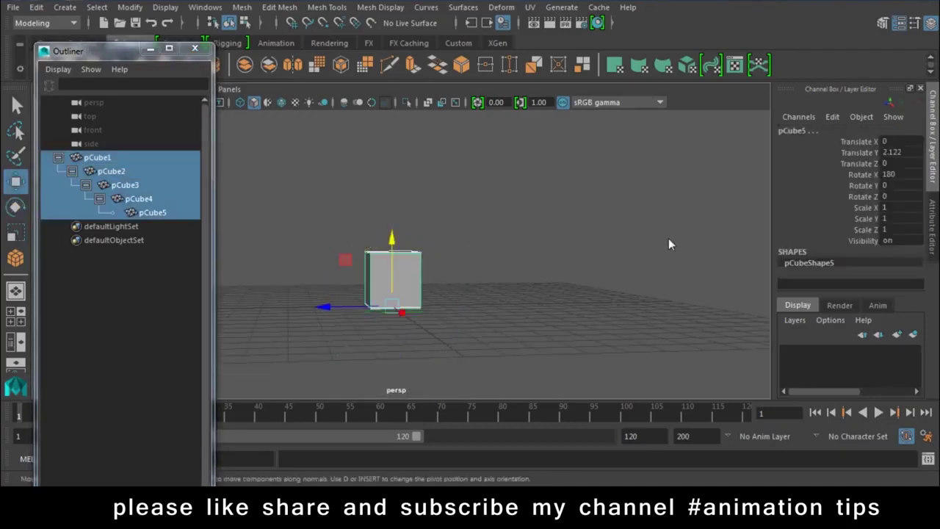
click(670, 244)
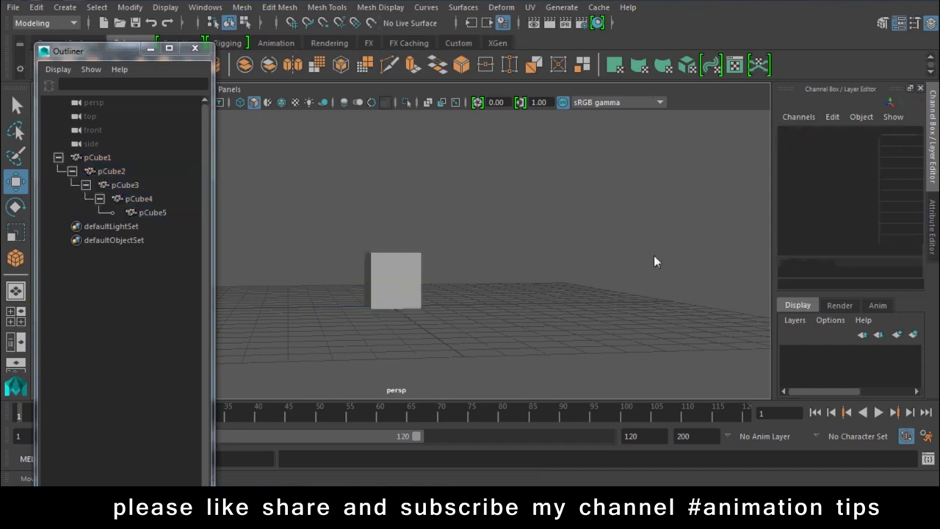
alt+drag(654, 254, 443, 263)
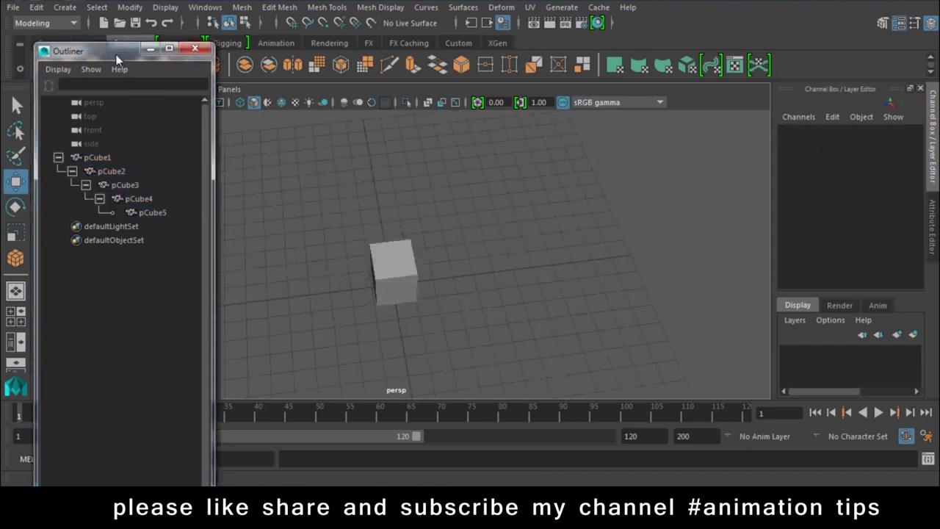
drag(124, 51, 38, 248)
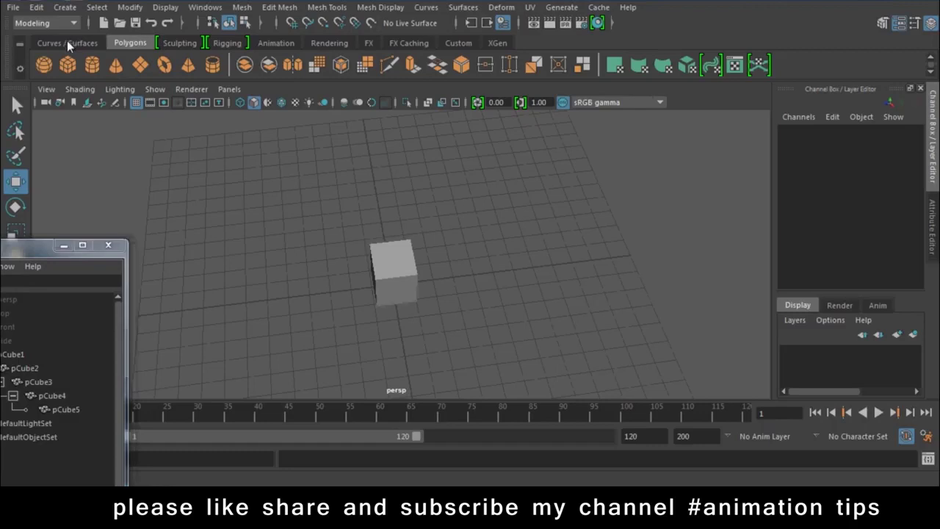
click(67, 42)
click(43, 66)
click(394, 284)
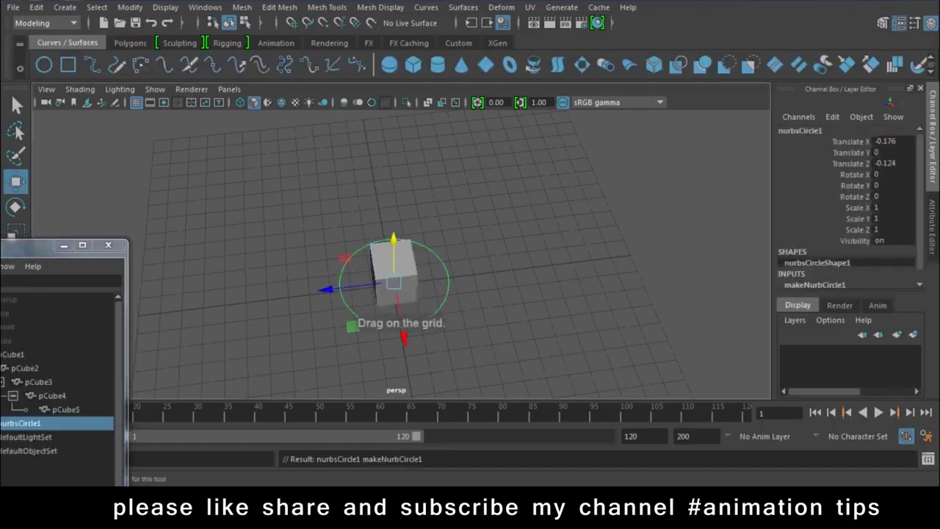
drag(888, 143, 891, 174)
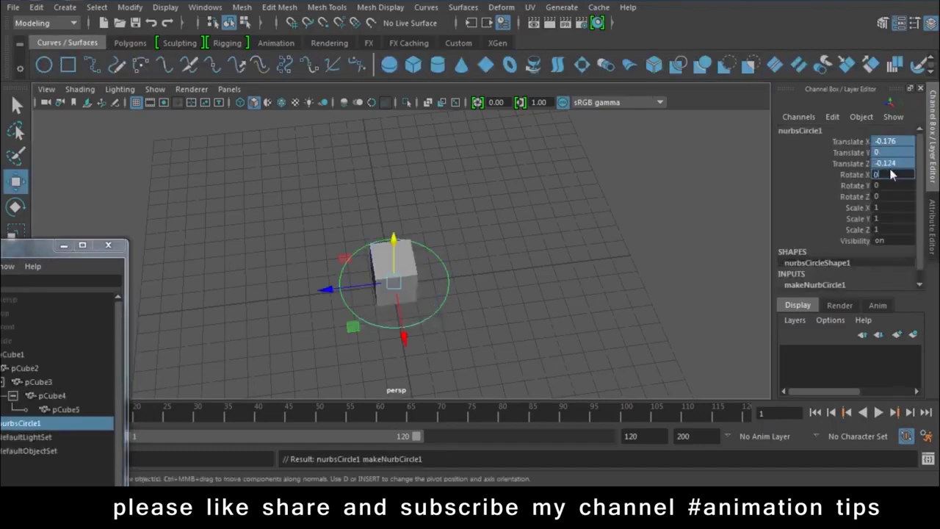
key(Return)
alt+drag(523, 316, 516, 264)
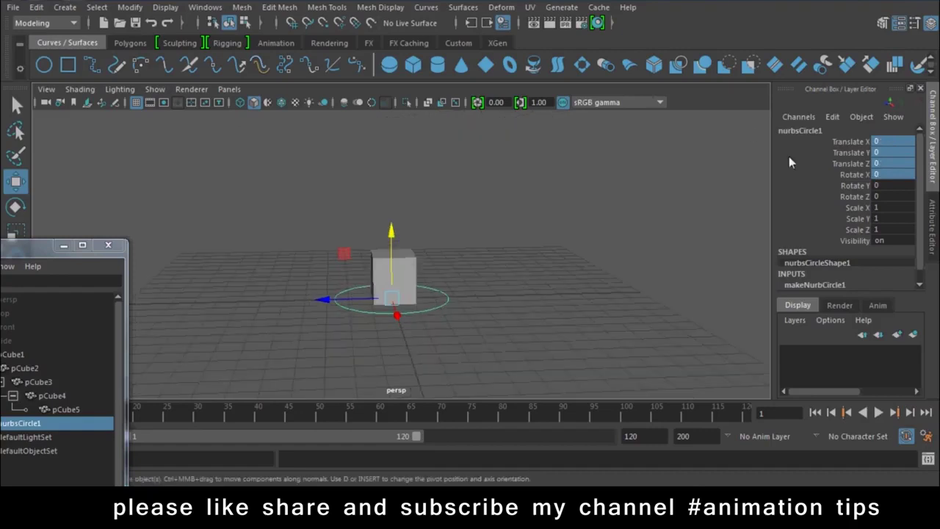
Step: Move all of the circle's keyable channels to Nonkeyable Hidden in Channel Control
drag(853, 152, 860, 241)
right_click(856, 235)
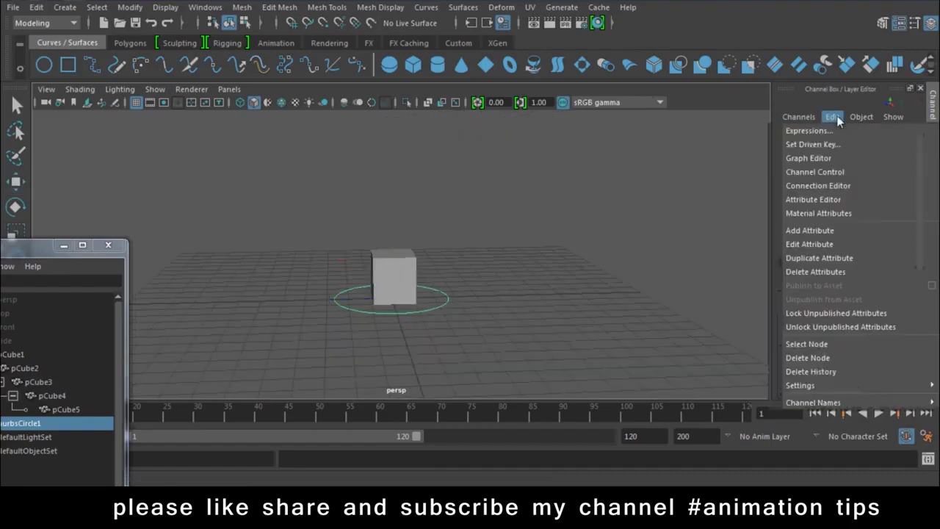
click(830, 160)
drag(346, 230, 352, 310)
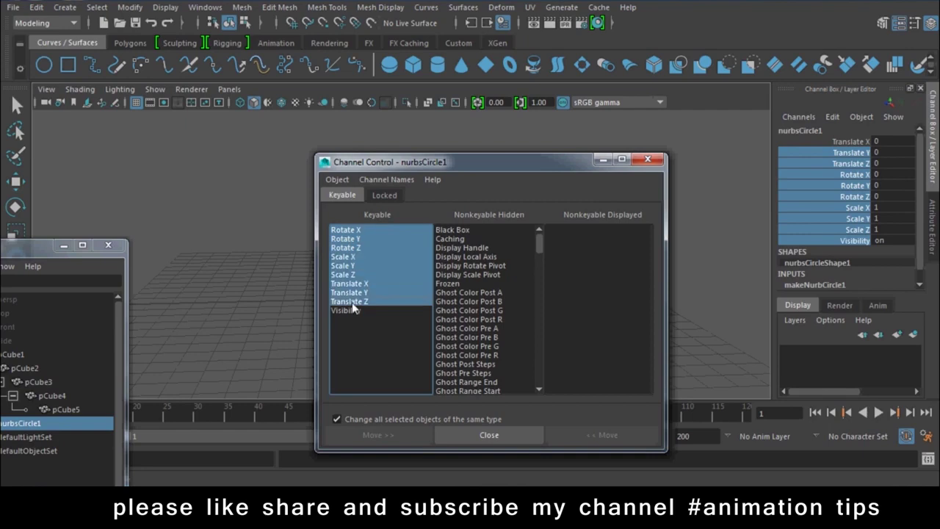
click(416, 436)
click(490, 436)
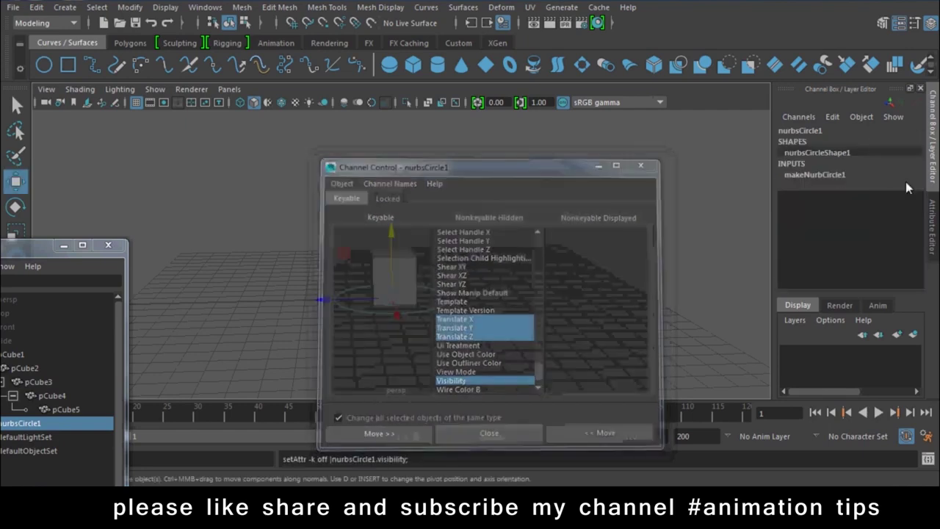
Step: Rename nurbsCircle1 to CTRL
double_click(804, 131)
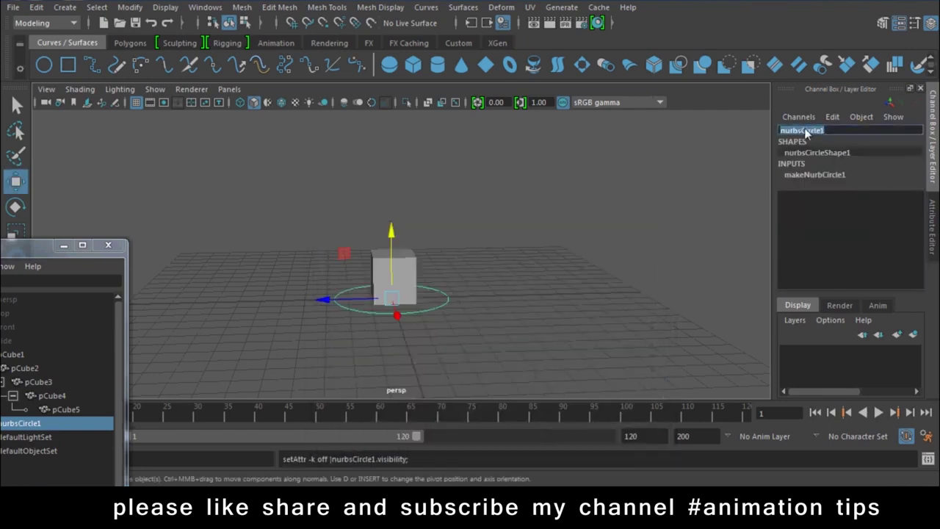
text(c)
key(Return)
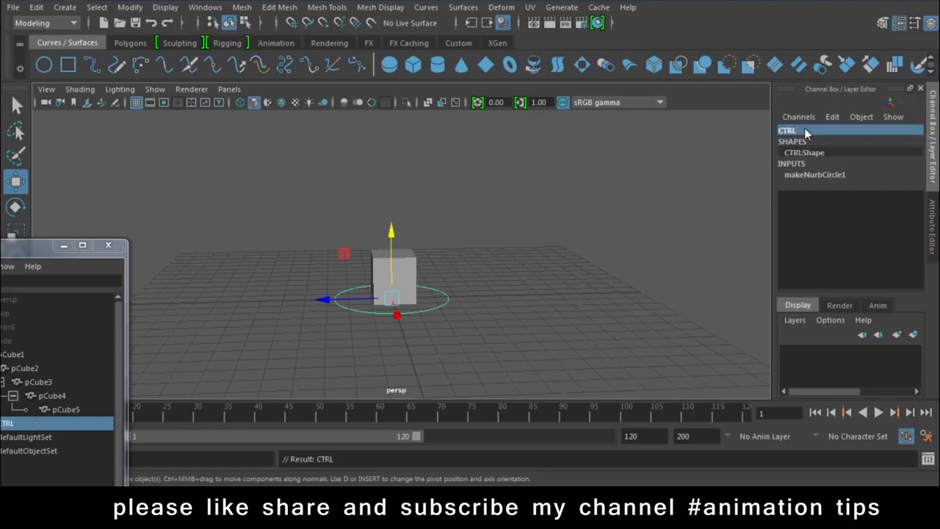
click(835, 118)
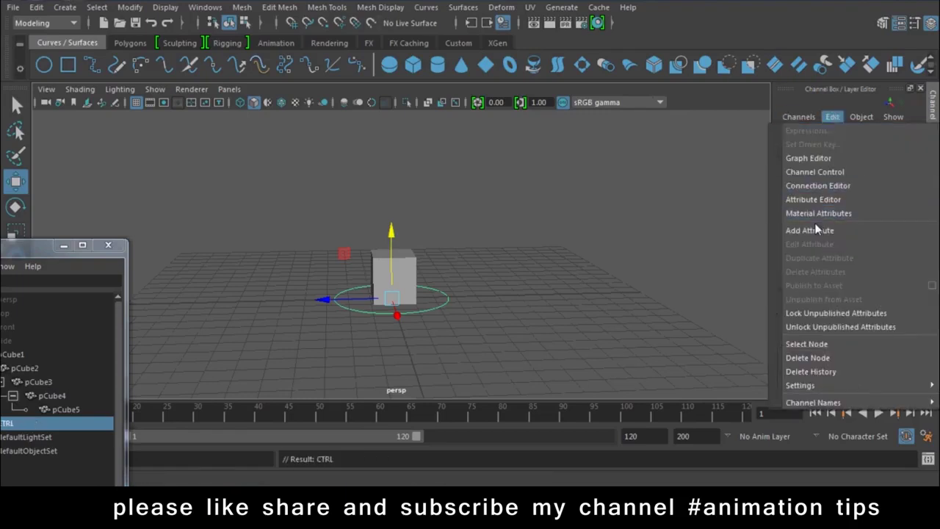
Step: Add a keyable float attribute 'Transform' with minimum 5 to CTRL and select it
click(816, 229)
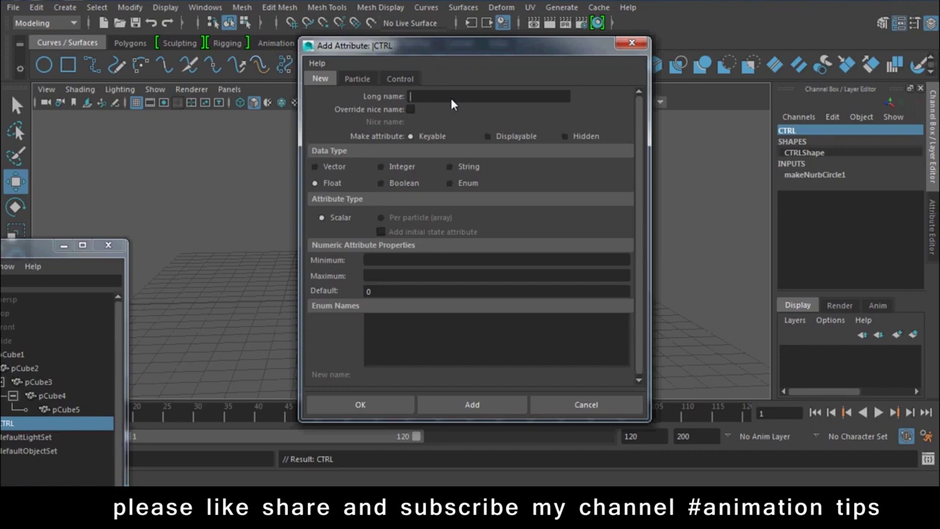
text(Tran)
click(358, 406)
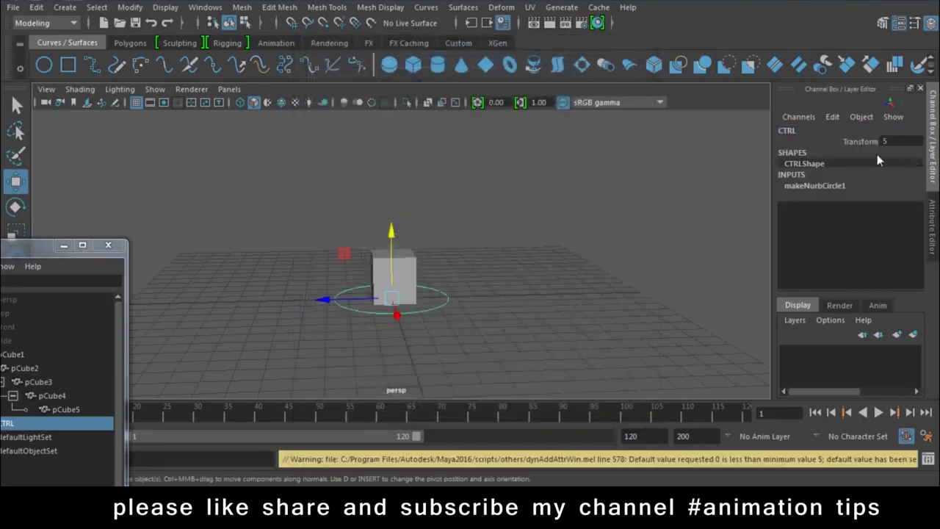
click(861, 141)
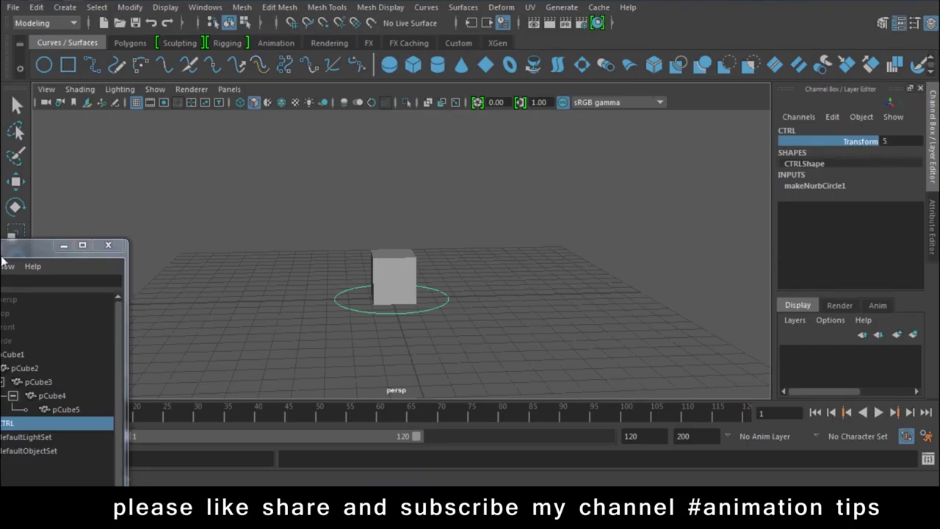
click(833, 117)
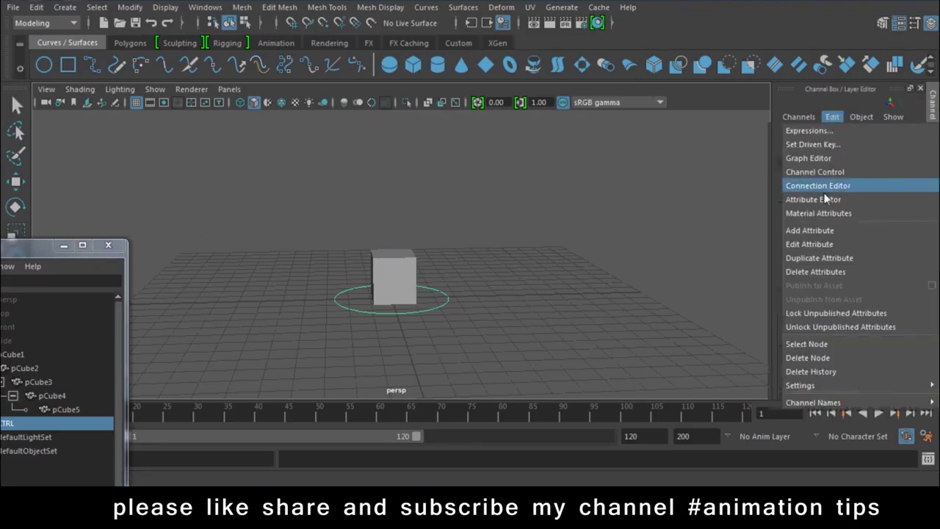
click(810, 244)
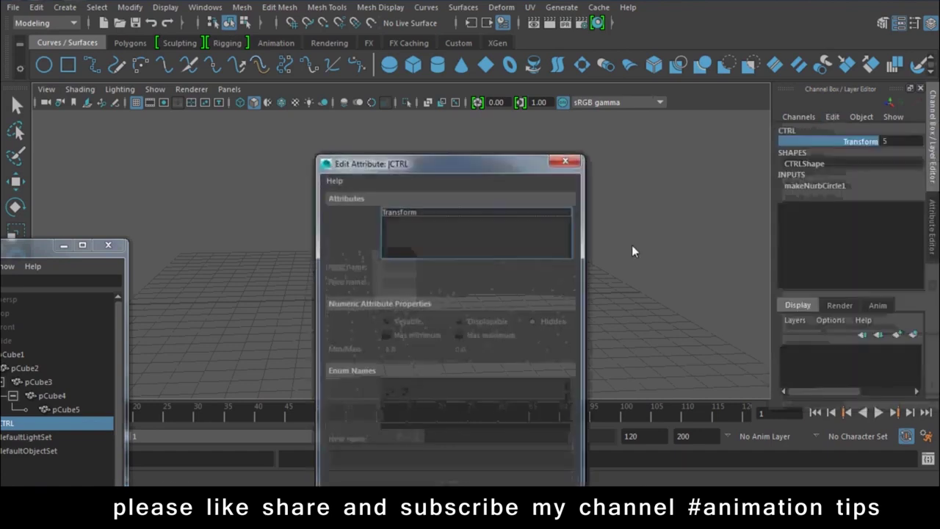
drag(452, 161, 437, 96)
click(403, 284)
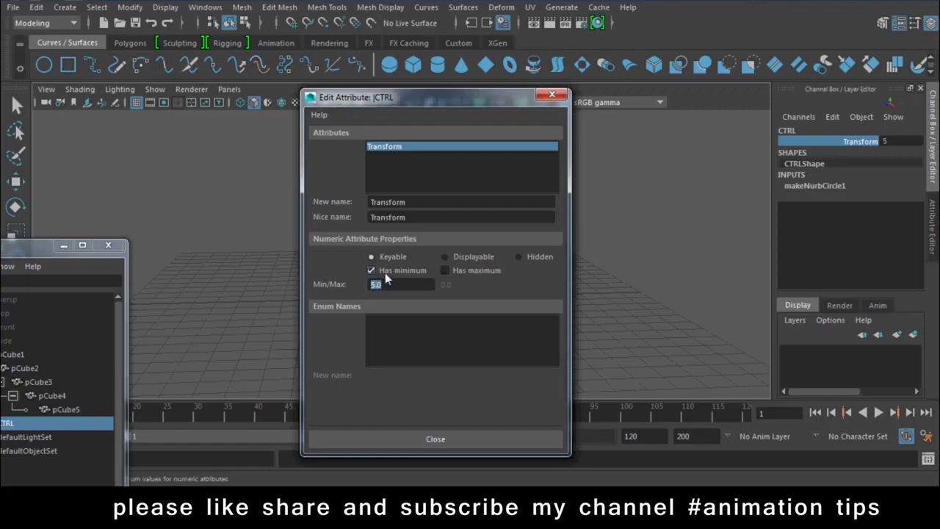
click(445, 270)
text(0)
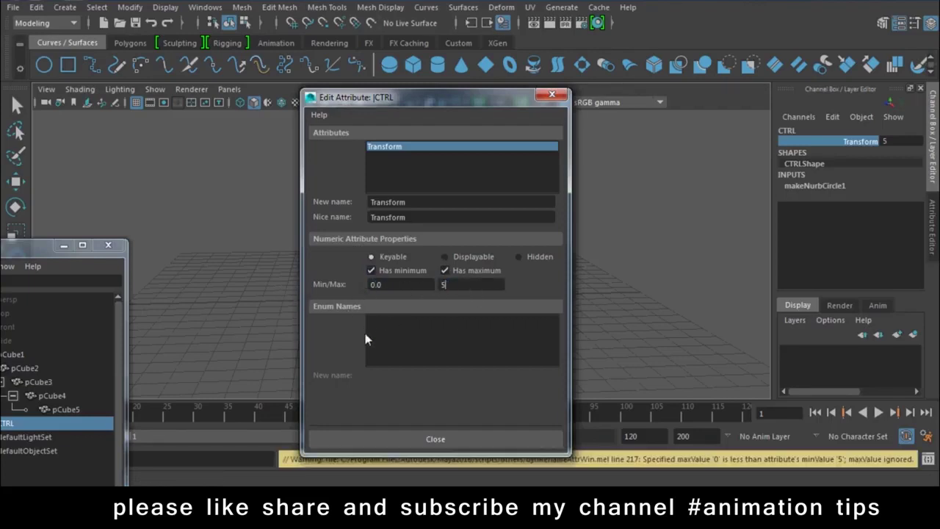
click(399, 438)
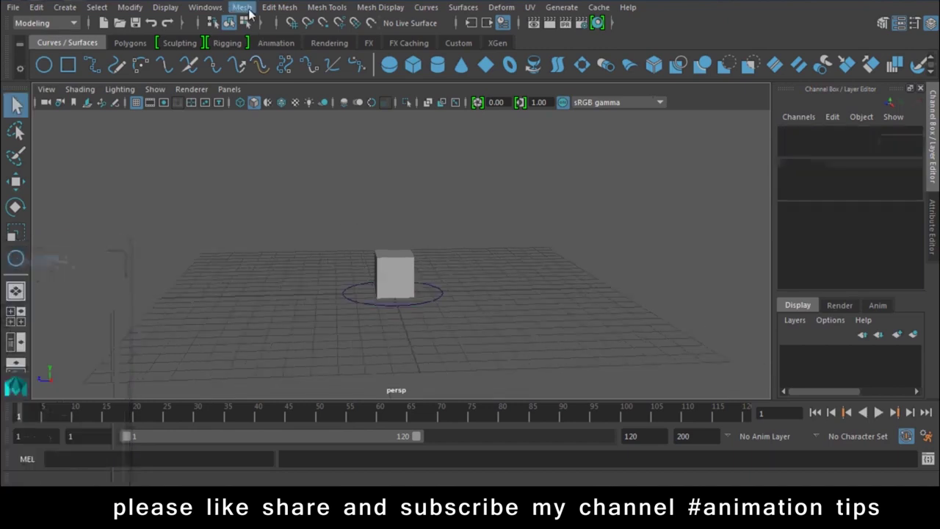
Step: Switch to the Animation menu set and open the Set Driven Key editor
click(205, 8)
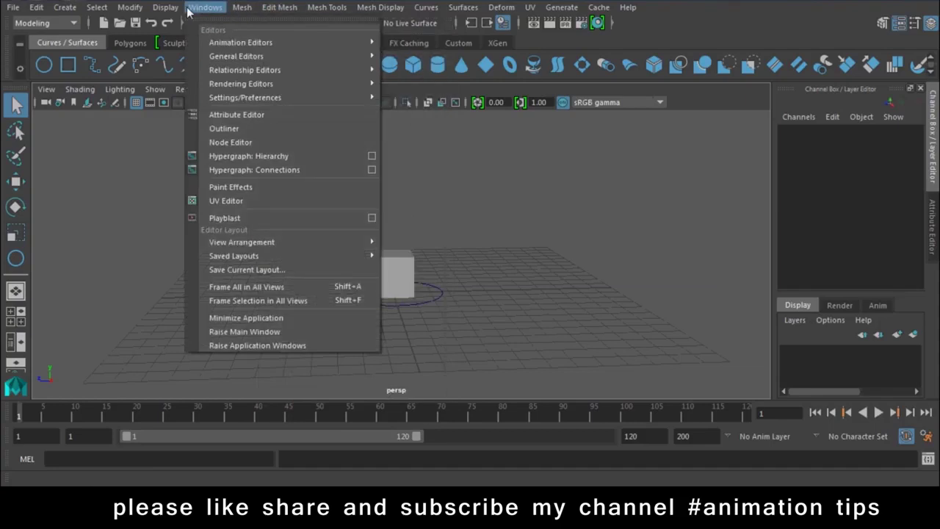
click(45, 23)
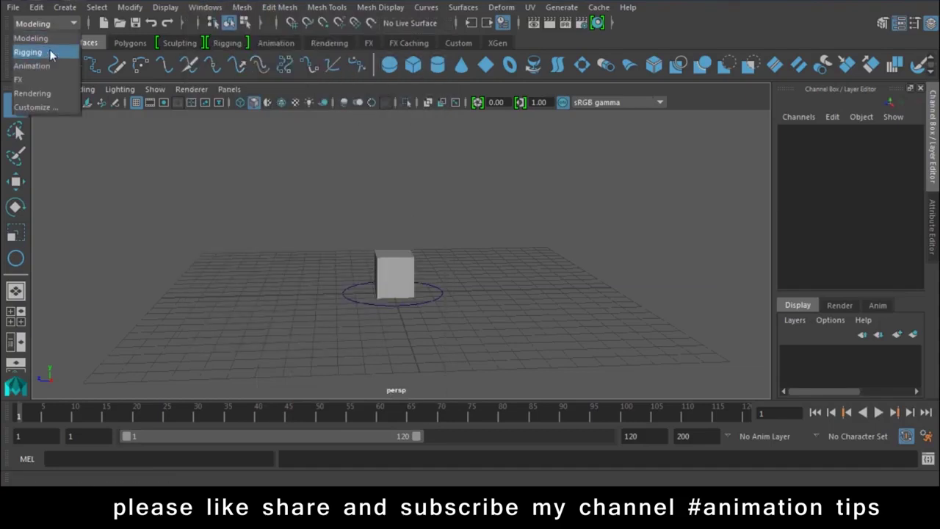
click(37, 51)
click(44, 23)
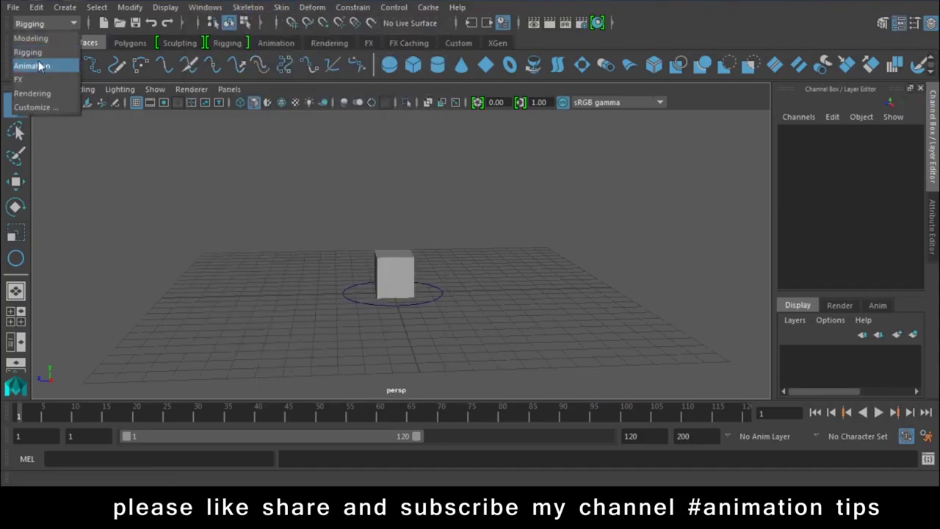
click(37, 63)
click(238, 7)
mouse_move(278, 125)
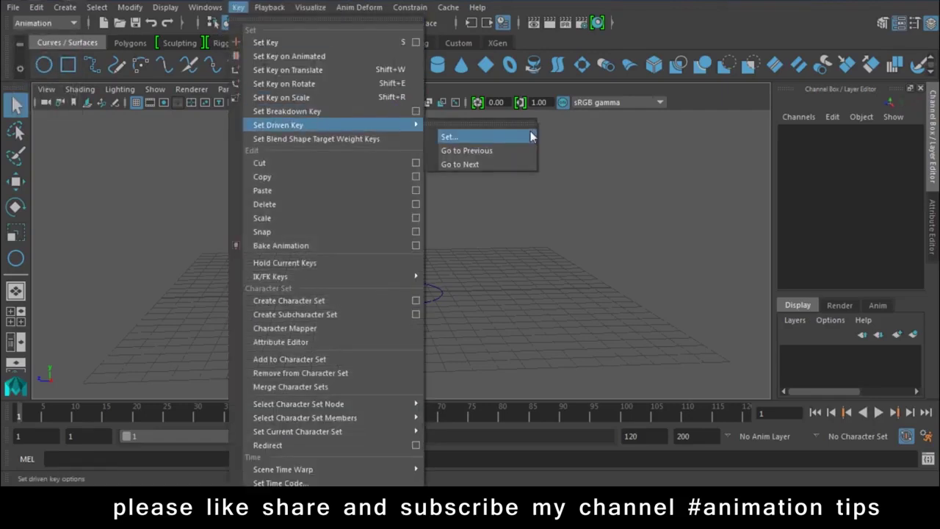
click(525, 136)
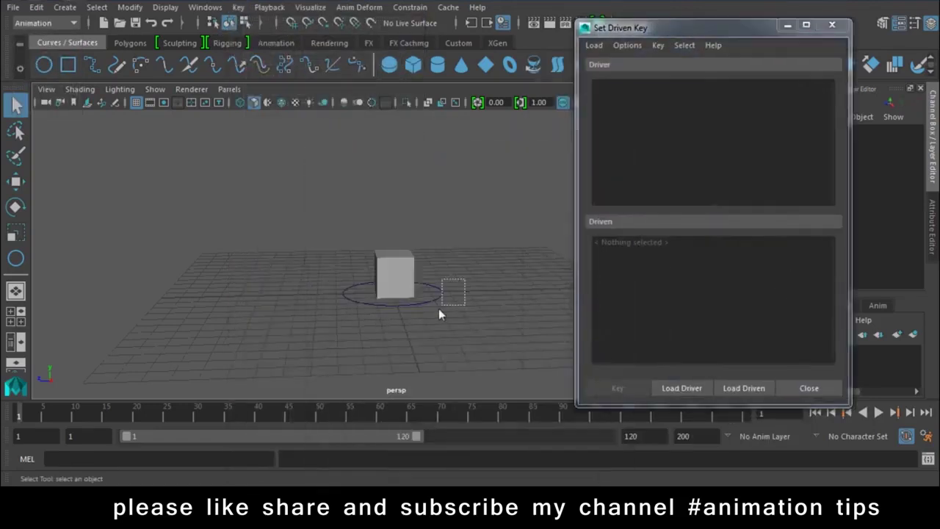
Step: Load CTRL as the driver and place the Outliner beside the Set Driven Key editor
click(690, 388)
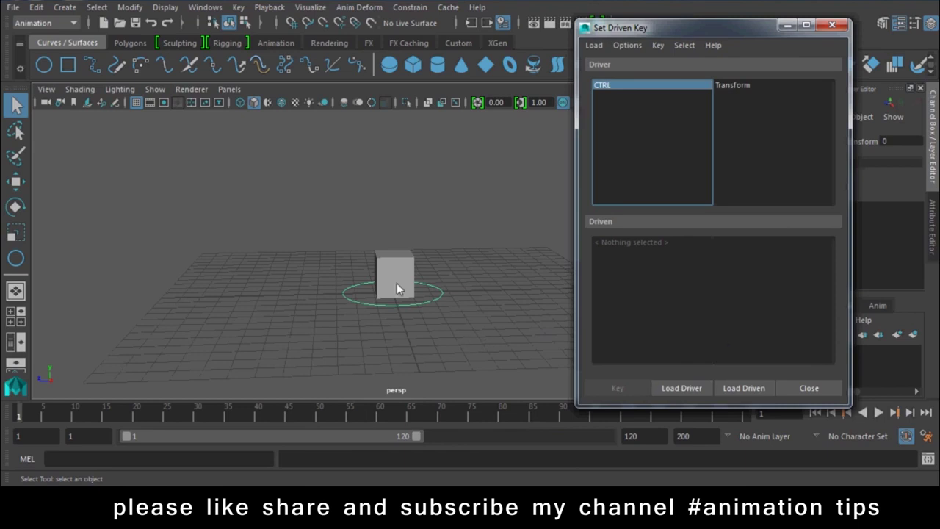
click(205, 7)
click(214, 128)
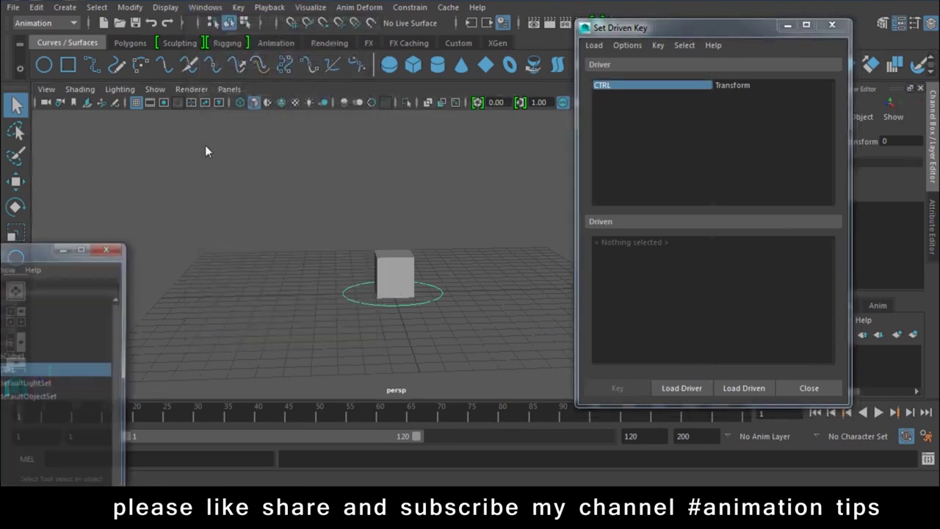
drag(40, 246, 282, 68)
Step: Expand the cube hierarchy and load pCube1 through pCube5 as driven objects
click(212, 180)
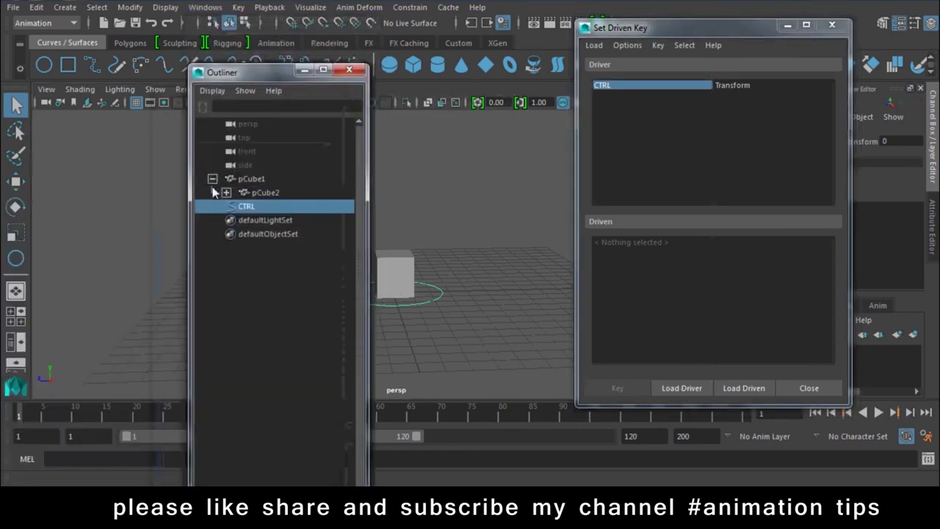
click(226, 193)
click(240, 206)
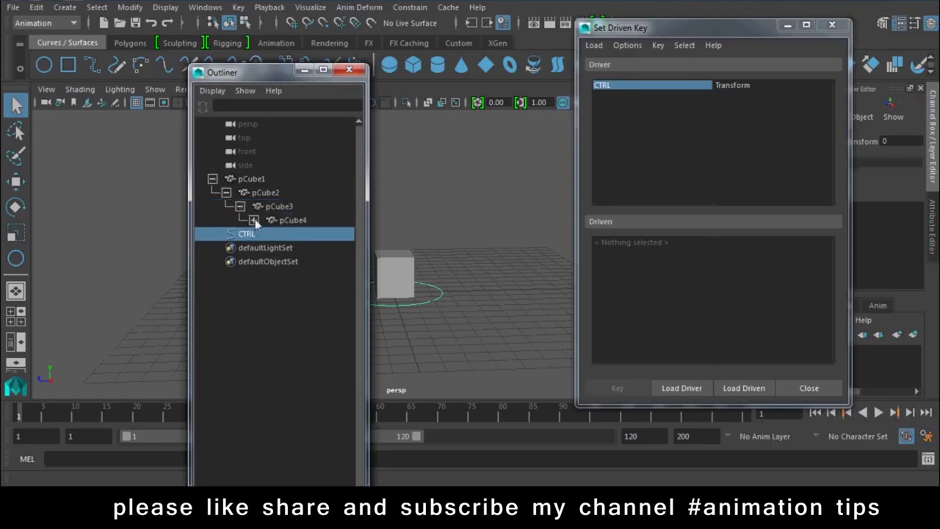
click(254, 220)
click(251, 179)
shift+click(305, 233)
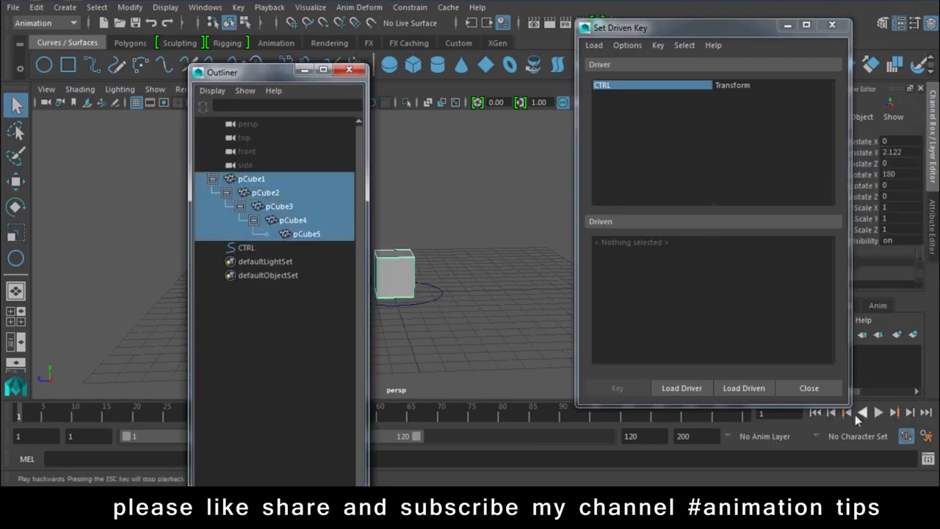
click(744, 388)
Step: Pair CTRL's Transform with the five cubes' Rotate X and key the folded pose at Transform 0
drag(617, 243, 612, 285)
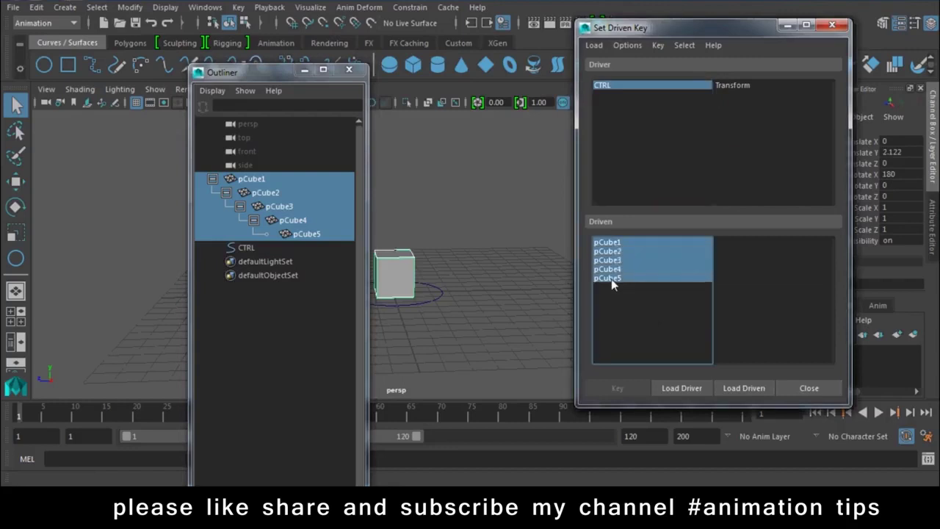
click(737, 279)
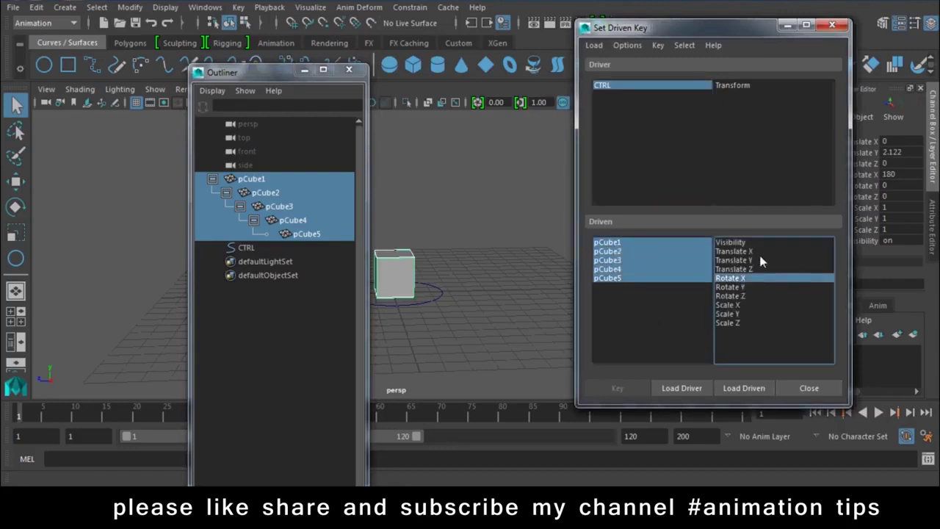
click(743, 89)
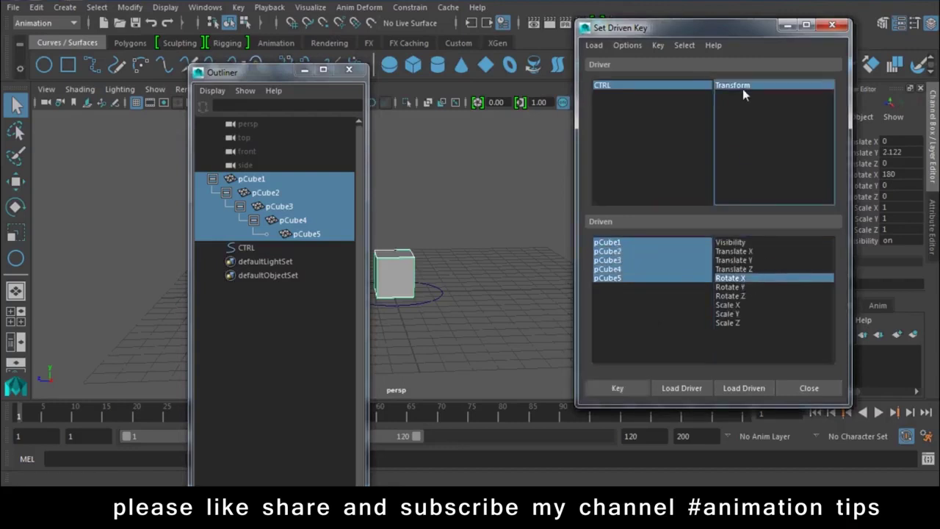
click(619, 388)
Step: Rearrange the editor windows and set CTRL's Transform to 5
drag(689, 28, 730, 205)
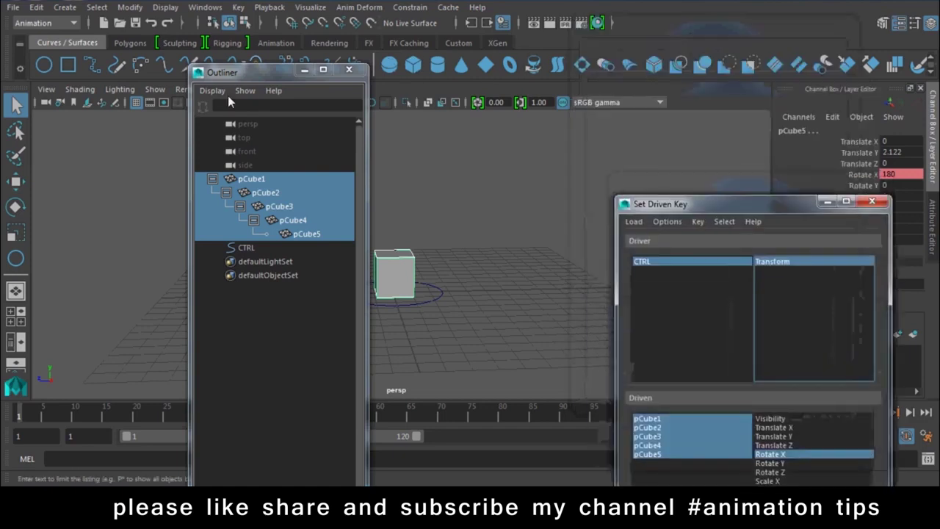
drag(228, 72, 118, 82)
drag(459, 275, 434, 302)
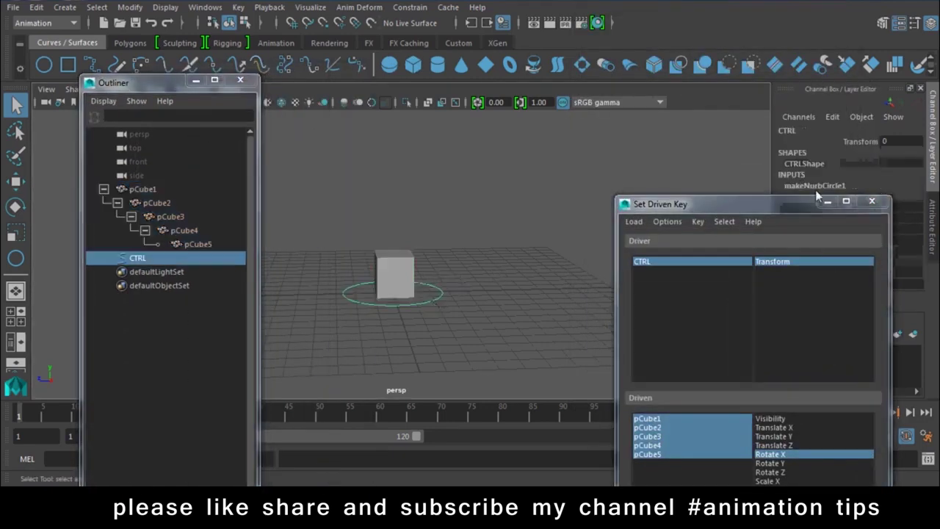
click(906, 141)
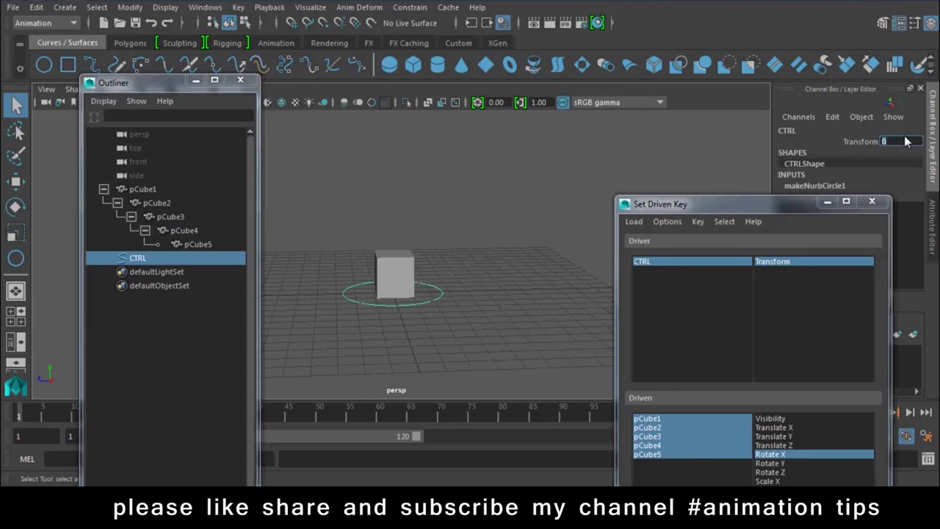
text(5)
key(Return)
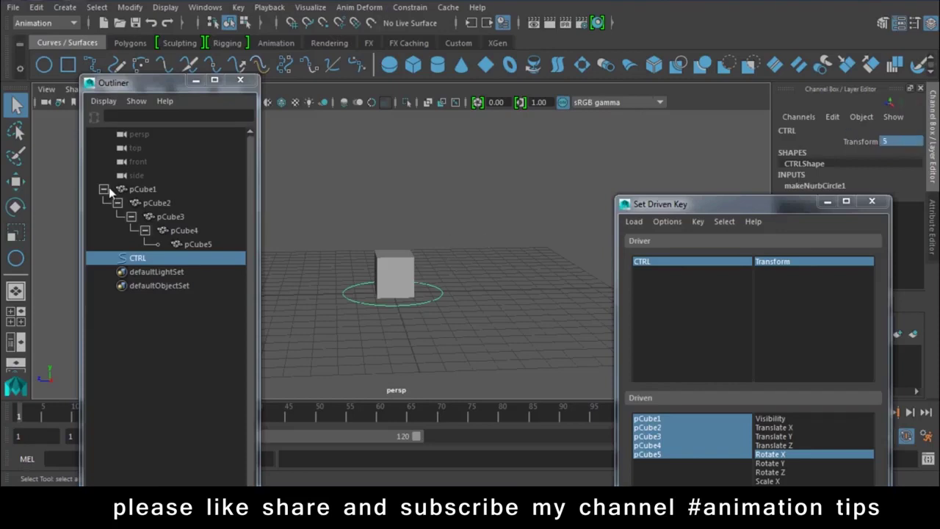
Step: Set Rotate X to 0 on pCube1 through pCube5 and key the straight column at Transform 5
click(112, 191)
shift+click(183, 239)
click(896, 176)
key(Return)
mouse_move(747, 209)
mouse_down()
mouse_move(748, 78)
mouse_move(716, 324)
mouse_up()
click(659, 432)
Step: Slide CTRL's Transform to test the cubes folding and unfolding, then close the driven key editor
click(441, 293)
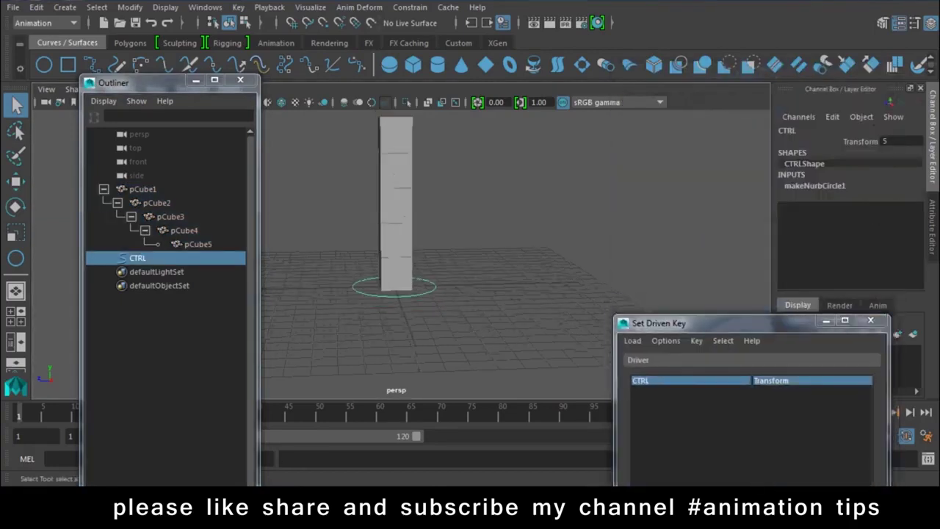
click(860, 141)
mouse_move(632, 233)
middle_down()
mouse_move(654, 234)
mouse_move(585, 230)
mouse_move(654, 226)
mouse_move(683, 230)
mouse_move(608, 237)
mouse_move(698, 241)
mouse_move(621, 239)
mouse_move(669, 253)
mouse_move(692, 248)
mouse_move(617, 253)
middle_up()
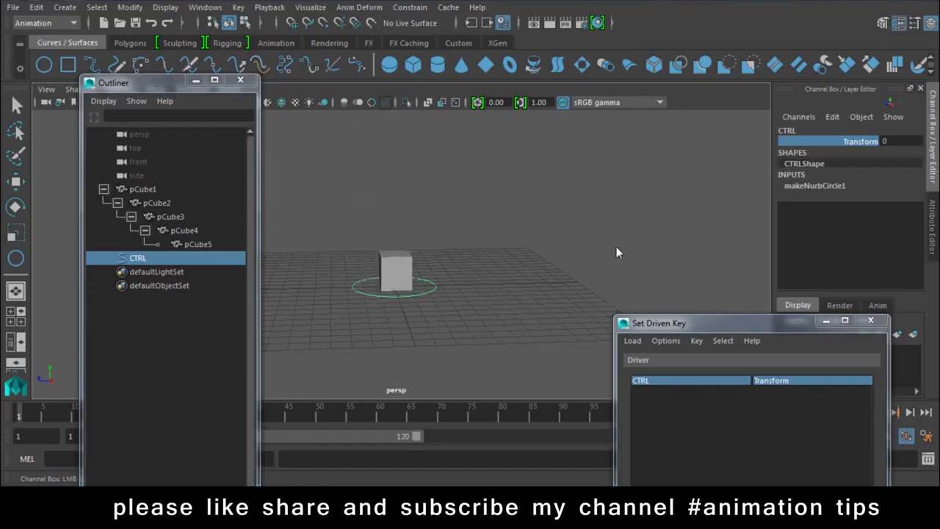
click(871, 320)
Step: Keyframe CTRL's Transform at 5 on frame 15, then play back from frame 1
click(240, 80)
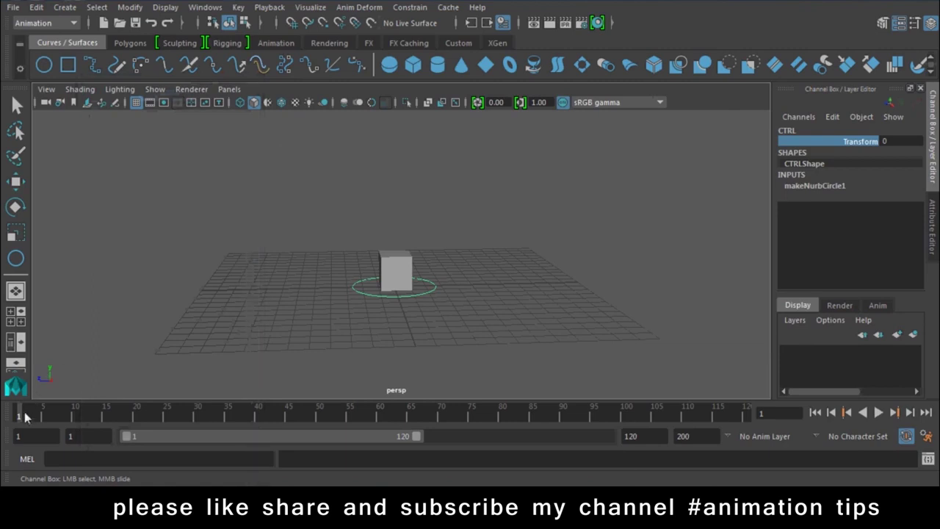
click(106, 415)
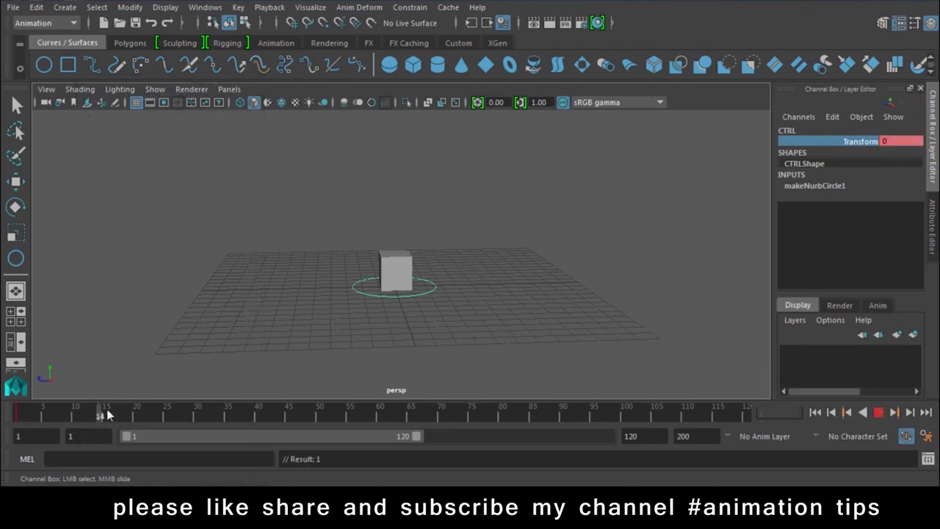
key(s)
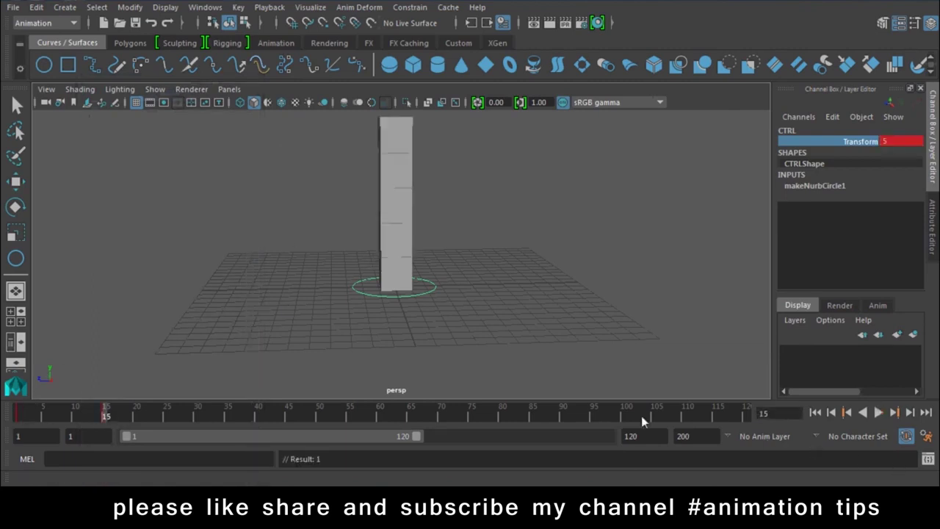
click(646, 316)
click(815, 413)
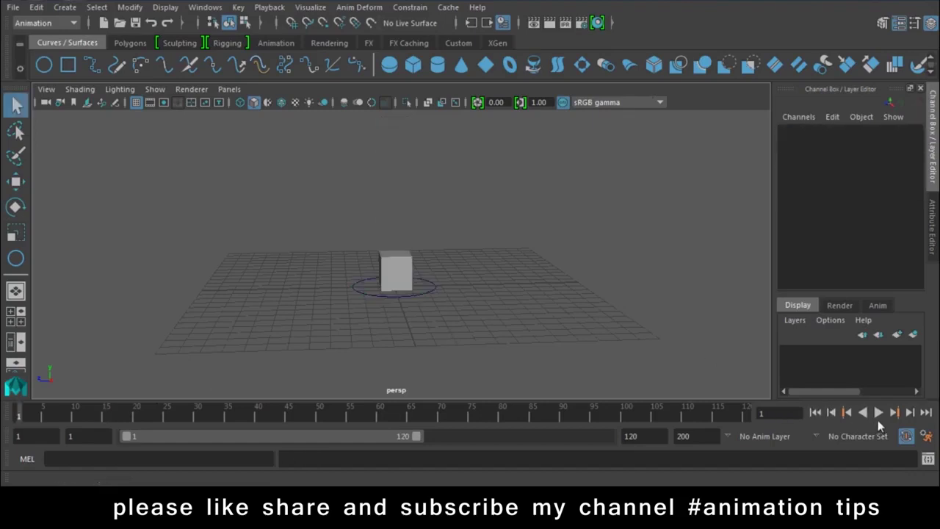
click(879, 413)
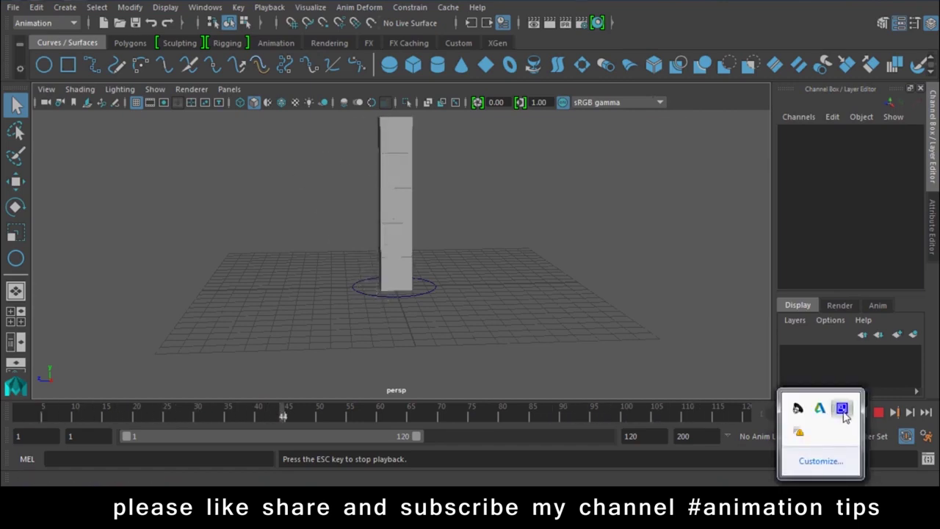
Step: Bring up the CamStudio recorder window from the tray
click(842, 408)
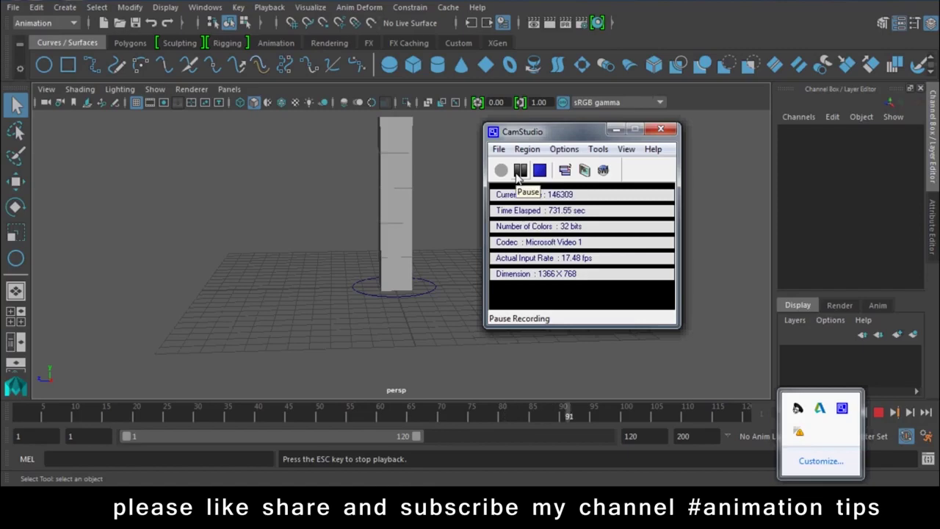